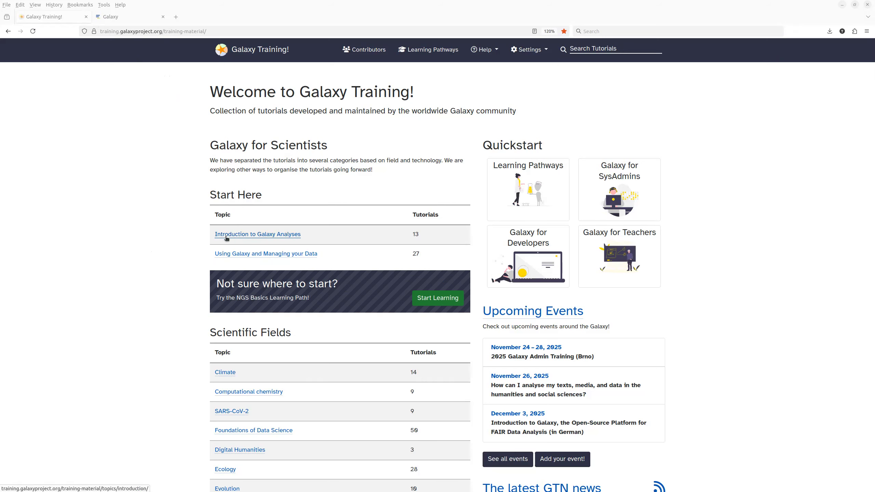
Open the "From peaks to genes" tutorial from the Introduction to Galaxy Analyses topic and read its introduction.
{"action": "left_click", "coordinate": [226, 238]}
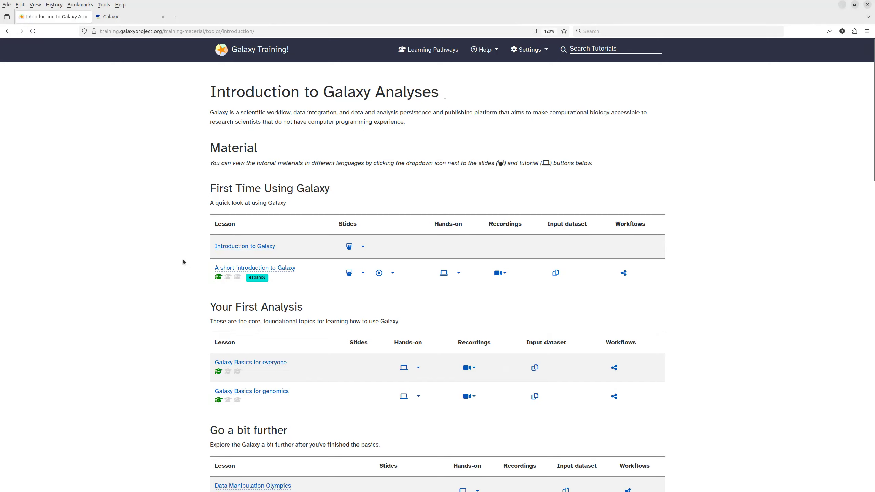
{"action": "scroll", "coordinate": [179, 257], "scroll_direction": "down", "scroll_amount": 5}
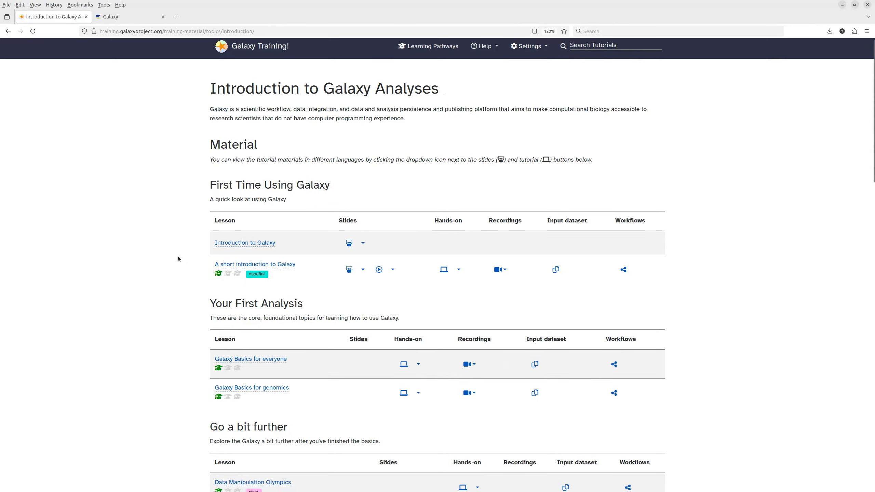
{"action": "scroll", "coordinate": [177, 255], "scroll_direction": "down", "scroll_amount": 2}
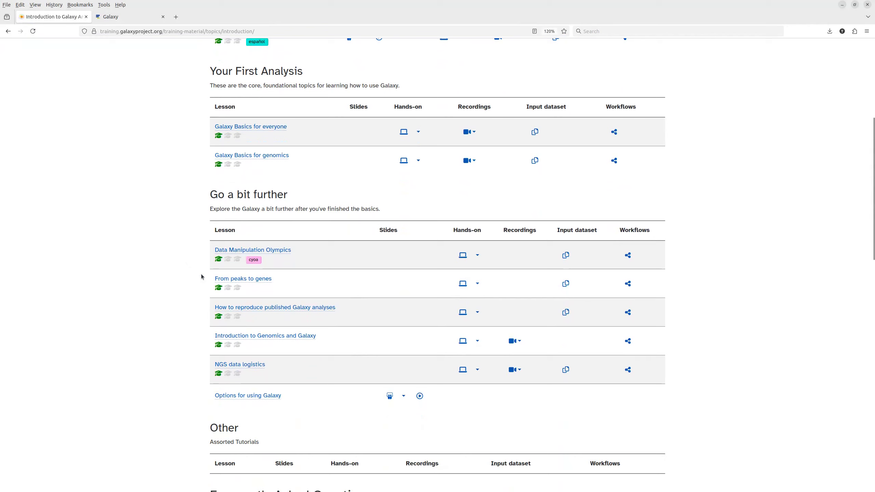
{"action": "left_click", "coordinate": [264, 281]}
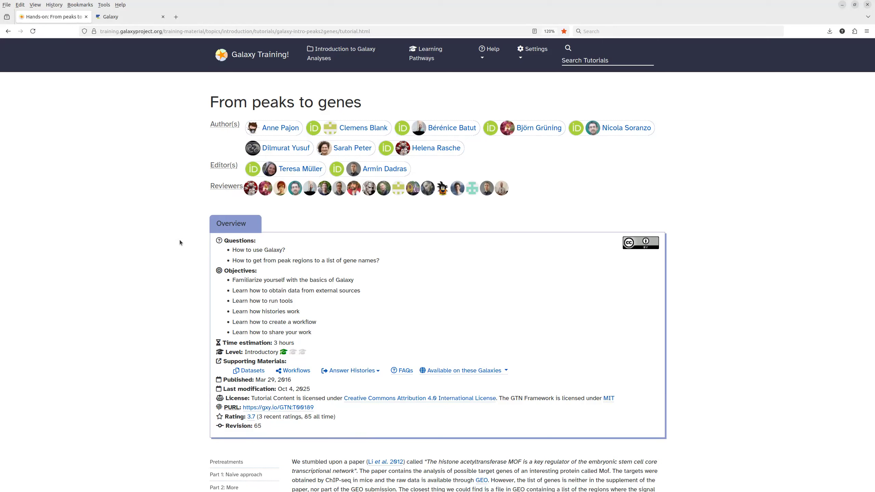
{"action": "scroll", "coordinate": [168, 297], "scroll_direction": "down", "scroll_amount": 5}
{"action": "scroll", "coordinate": [168, 295], "scroll_direction": "down", "scroll_amount": 4}
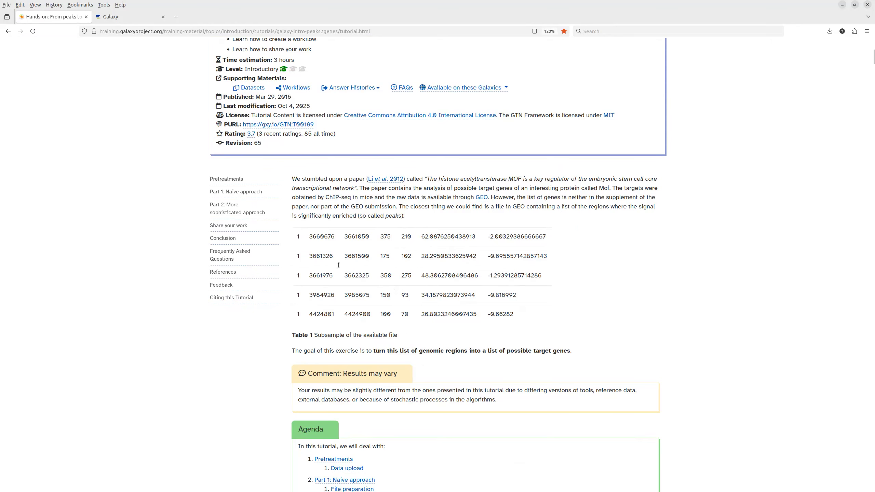
Switch to the Galaxy Europe site and log in with the saved account credentials.
{"action": "left_click", "coordinate": [128, 19]}
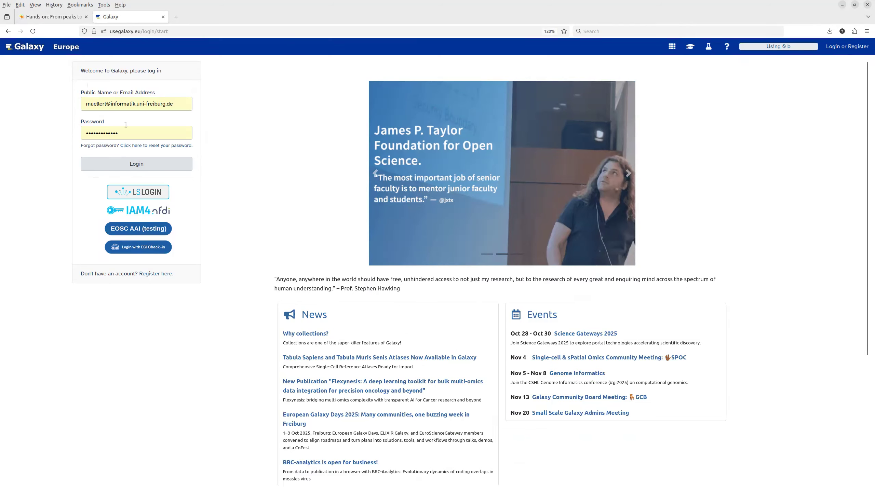
{"action": "left_click", "coordinate": [148, 165]}
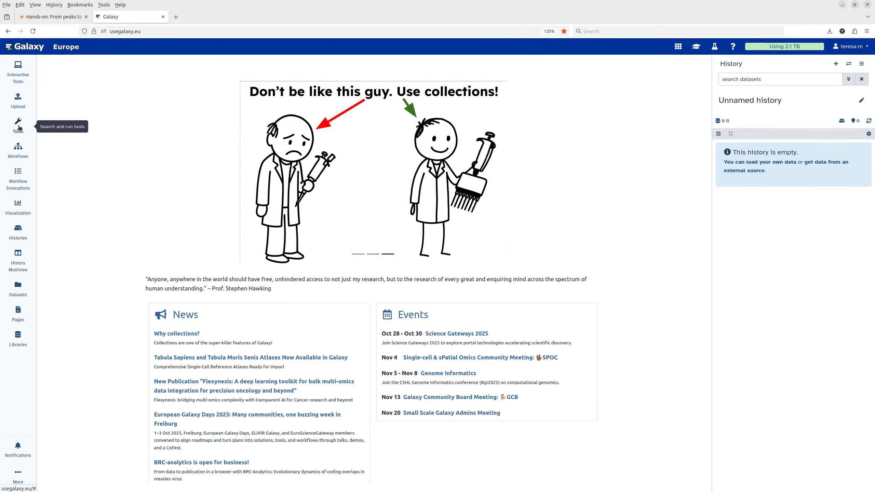
Browse the Text Manipulation tools and open the first "Add column to an existing dataset" tool form.
{"action": "left_click", "coordinate": [19, 127]}
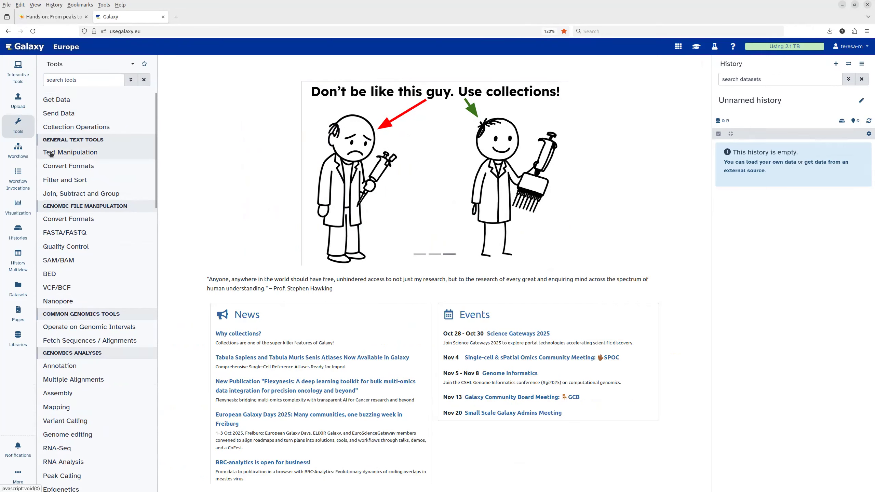
{"action": "left_click", "coordinate": [90, 154]}
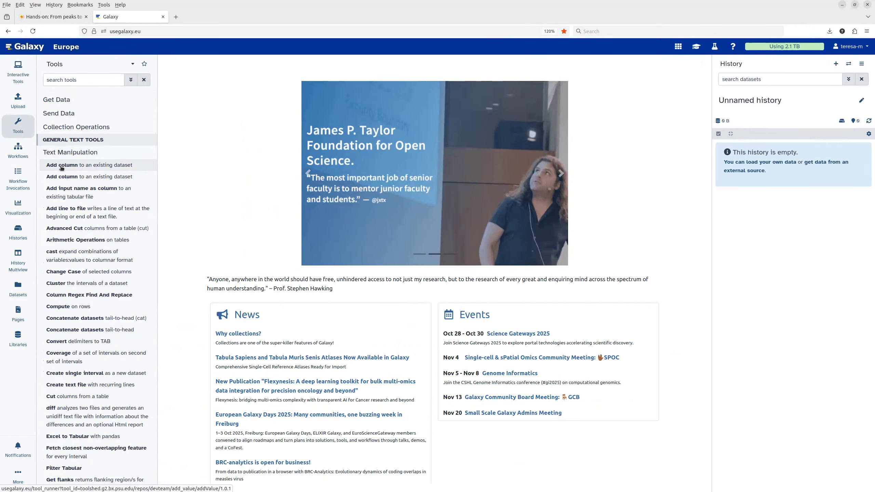
{"action": "left_click", "coordinate": [61, 166]}
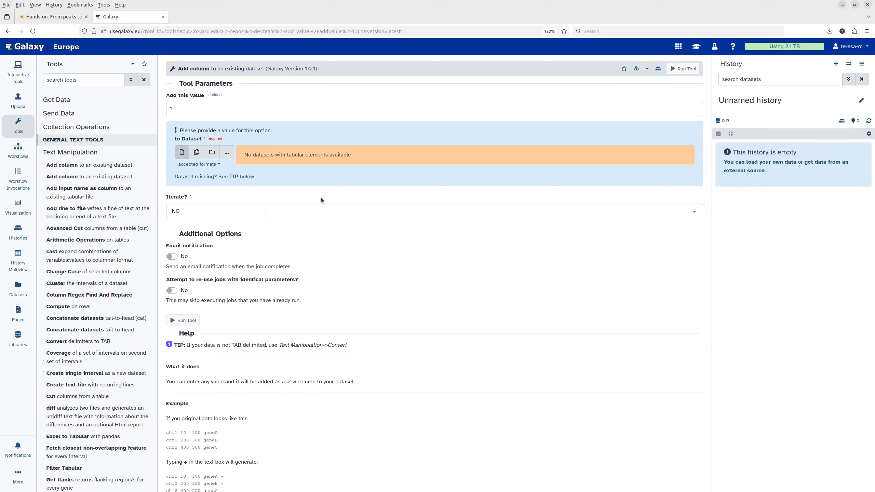
Display the training material inside Galaxy and open "From peaks to genes" from the Introduction to Galaxy Analyses topic.
{"action": "left_click", "coordinate": [699, 50]}
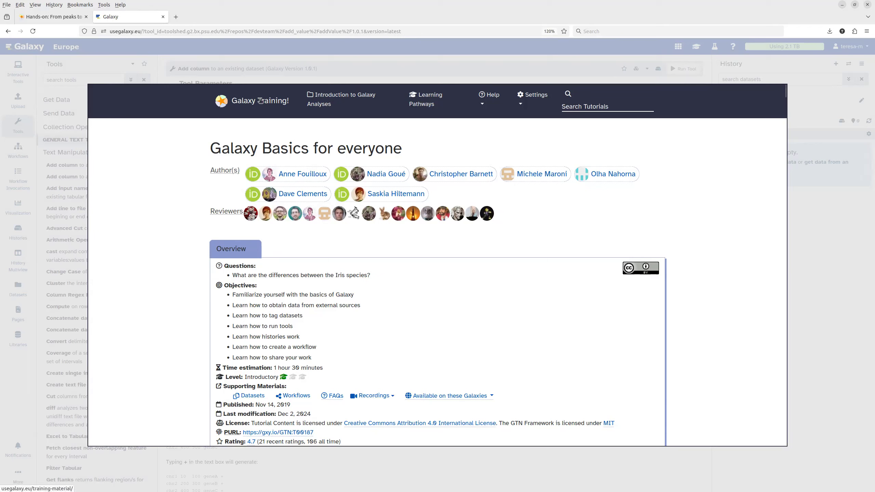
{"action": "left_click", "coordinate": [239, 100]}
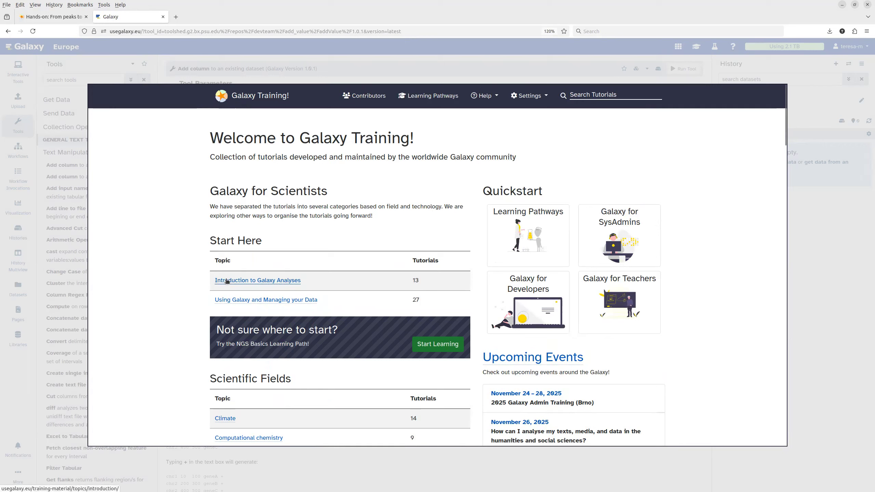
{"action": "left_click", "coordinate": [256, 281]}
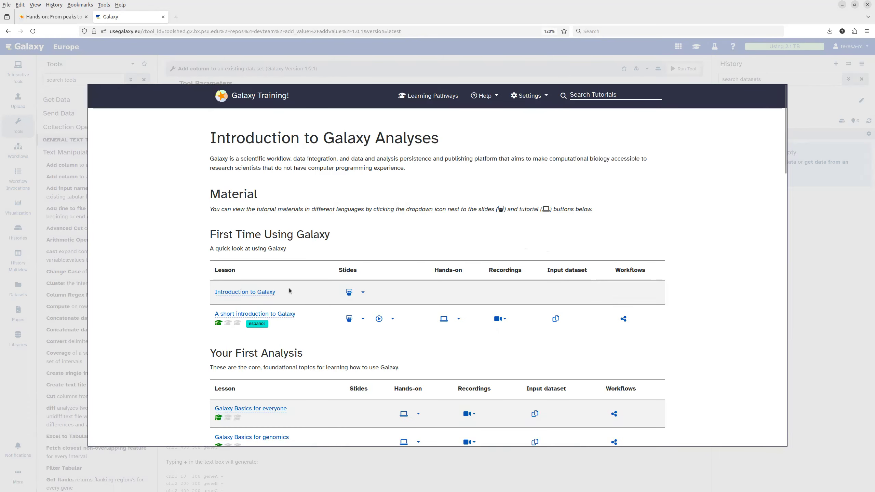
{"action": "scroll", "coordinate": [184, 302], "scroll_direction": "down", "scroll_amount": 5}
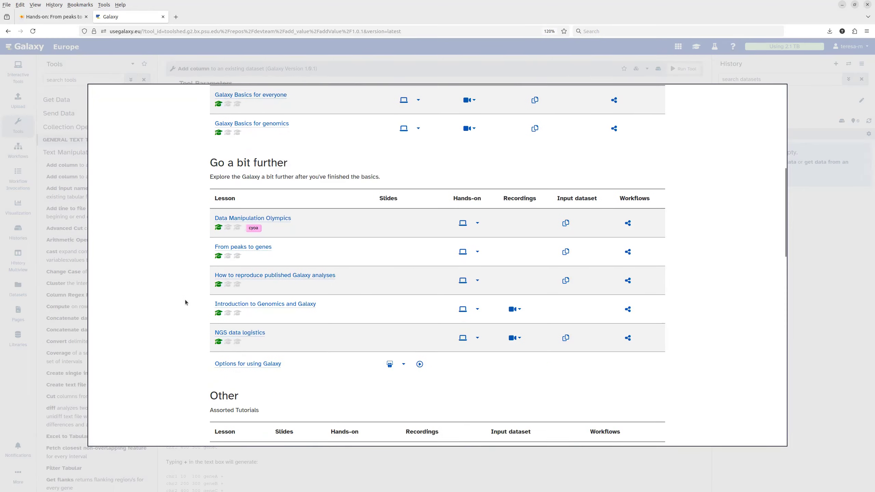
{"action": "scroll", "coordinate": [185, 303], "scroll_direction": "down", "scroll_amount": 1}
{"action": "scroll", "coordinate": [186, 302], "scroll_direction": "down", "scroll_amount": 6}
{"action": "scroll", "coordinate": [186, 302], "scroll_direction": "up", "scroll_amount": 6}
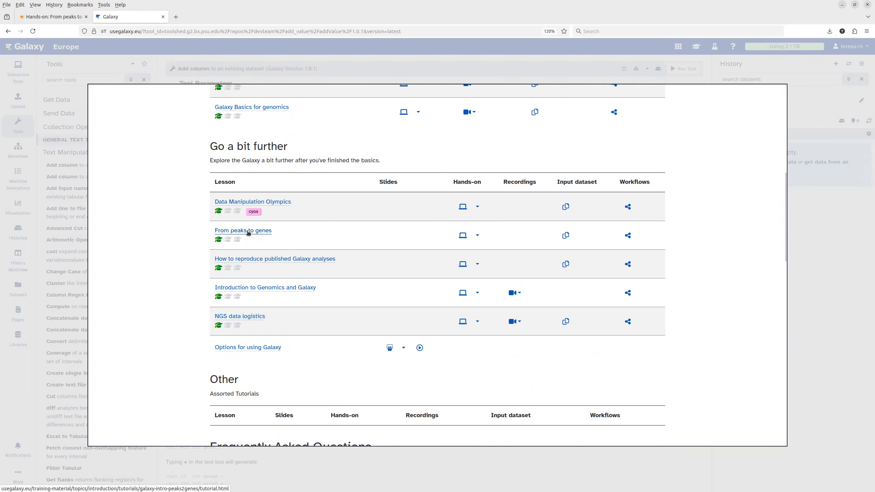
{"action": "left_click", "coordinate": [248, 231]}
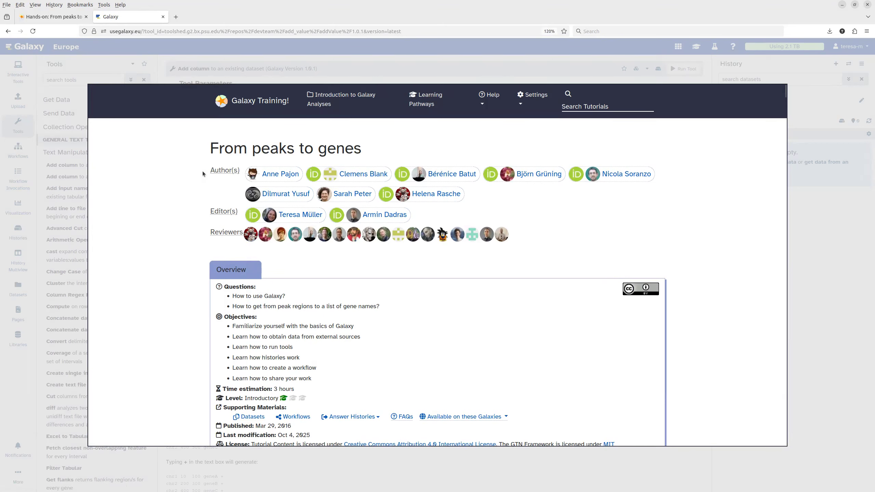
Read the embedded tutorial as far as the "Create history" instructions, and return to the Galaxy interface.
{"action": "scroll", "coordinate": [321, 263], "scroll_direction": "down", "scroll_amount": 10}
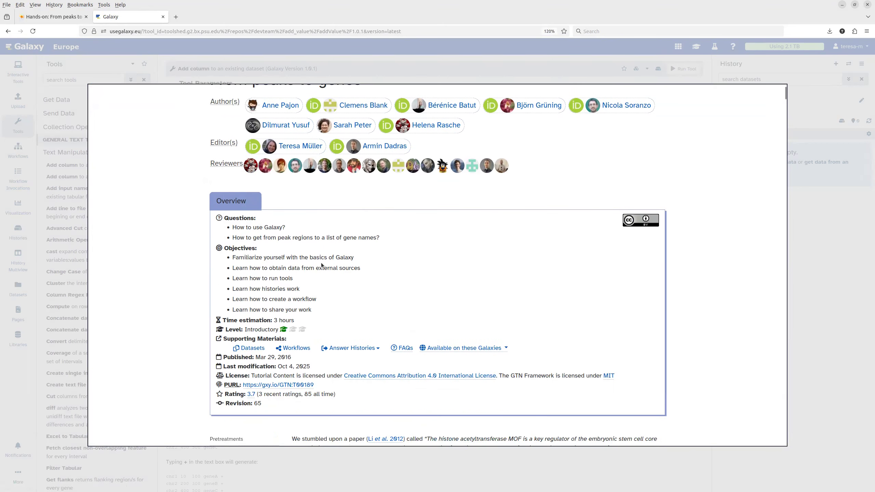
{"action": "scroll", "coordinate": [321, 262], "scroll_direction": "down", "scroll_amount": 15}
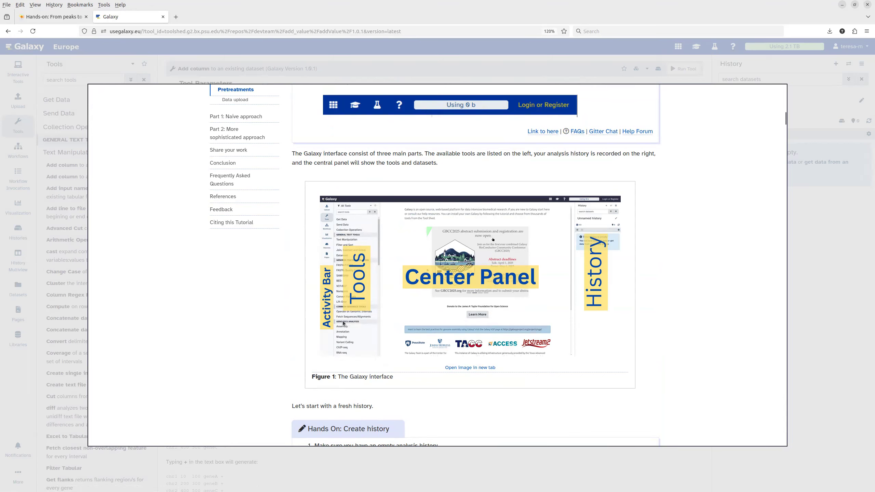
{"action": "scroll", "coordinate": [482, 283], "scroll_direction": "down", "scroll_amount": 5}
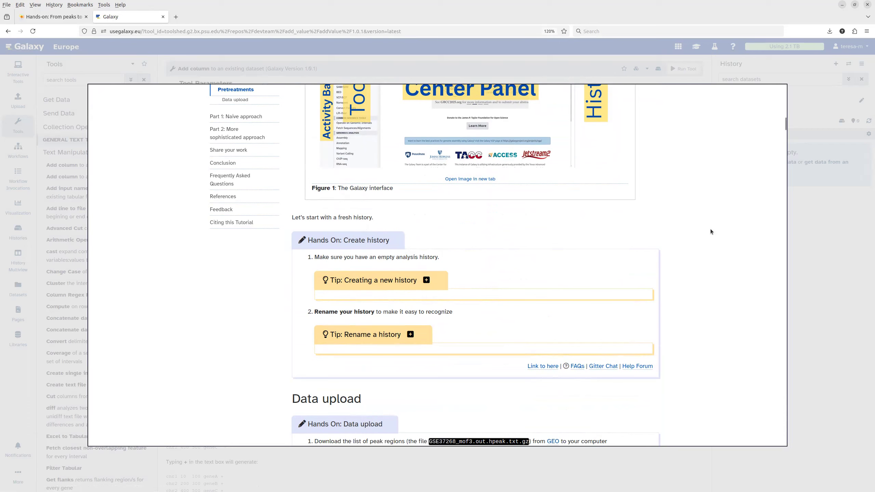
{"action": "left_click", "coordinate": [839, 282]}
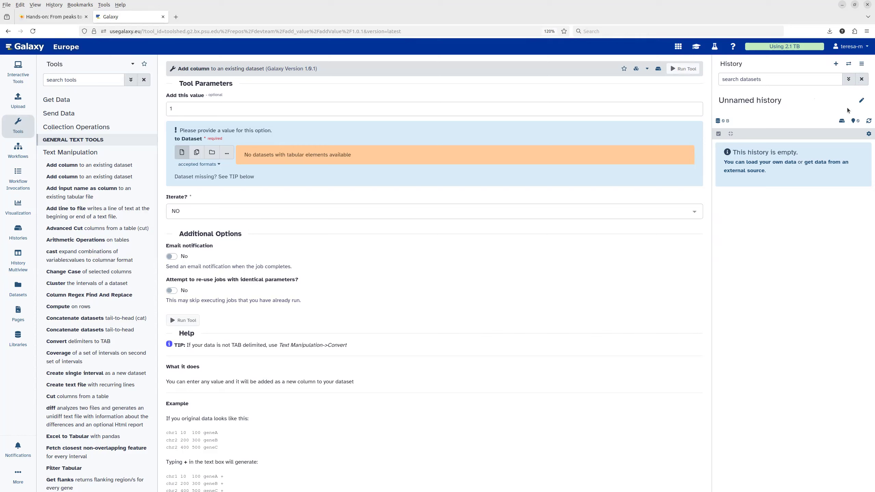
Rename the empty, unnamed history to "GTN tutorial: From Peaks to Genes" and save it.
{"action": "left_click", "coordinate": [862, 101]}
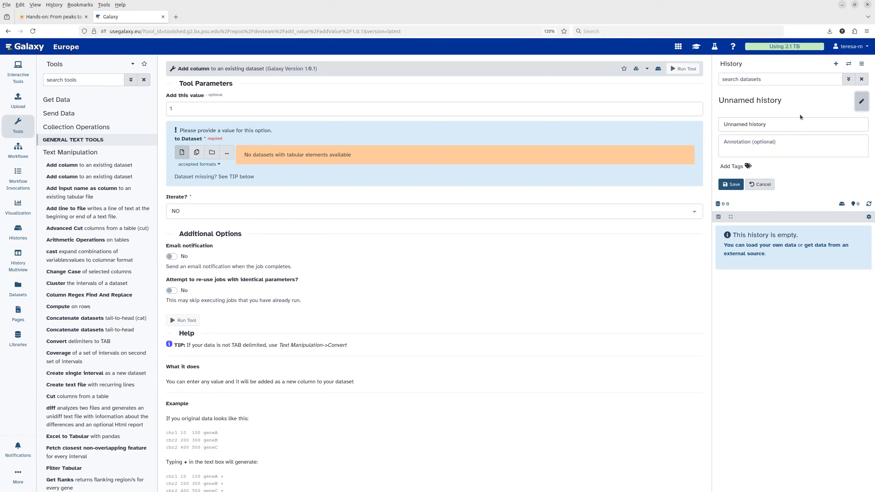
{"action": "left_click_drag", "start_coordinate": [777, 124], "coordinate": [703, 124]}
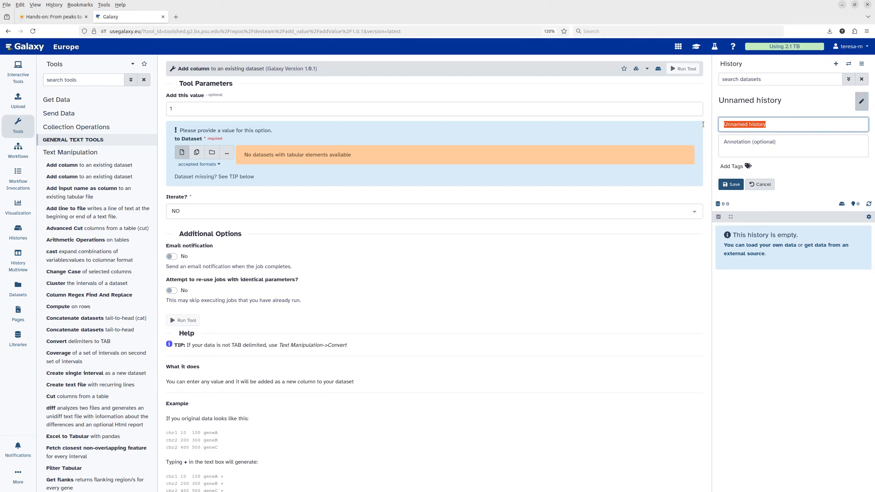
{"action": "type", "text": "GTN tutor"}
{"action": "key", "text": "BackSpace"}
{"action": "key", "text": "BackSpace"}
{"action": "key", "text": "BackSpace"}
{"action": "key", "text": "BackSpace"}
{"action": "key", "text": "BackSpace"}
{"action": "key", "text": "BackSpace"}
{"action": "type", "text": "tutorial: From Pek"}
{"action": "key", "text": "BackSpace"}
{"action": "key", "text": "BackSpace"}
{"action": "key", "text": "BackSpace"}
{"action": "key", "text": "BackSpace"}
{"action": "type", "text": "Peaks to "}
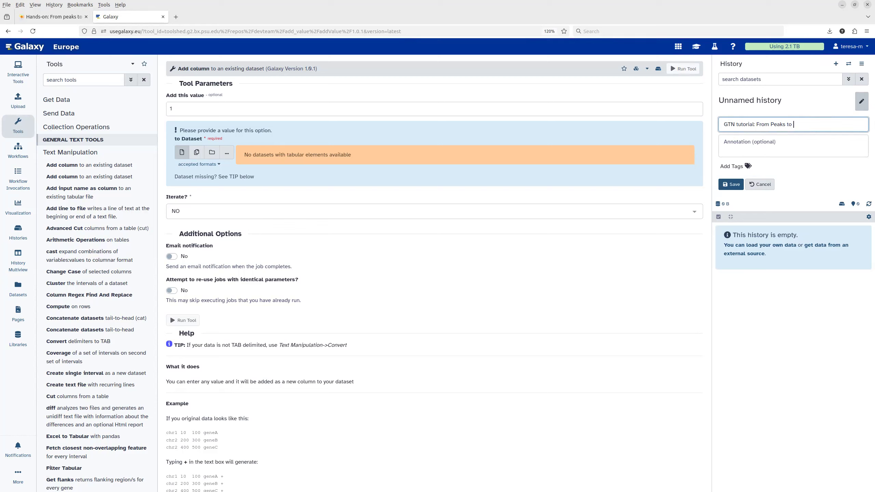
{"action": "type", "text": "Genes"}
{"action": "left_click", "coordinate": [736, 187]}
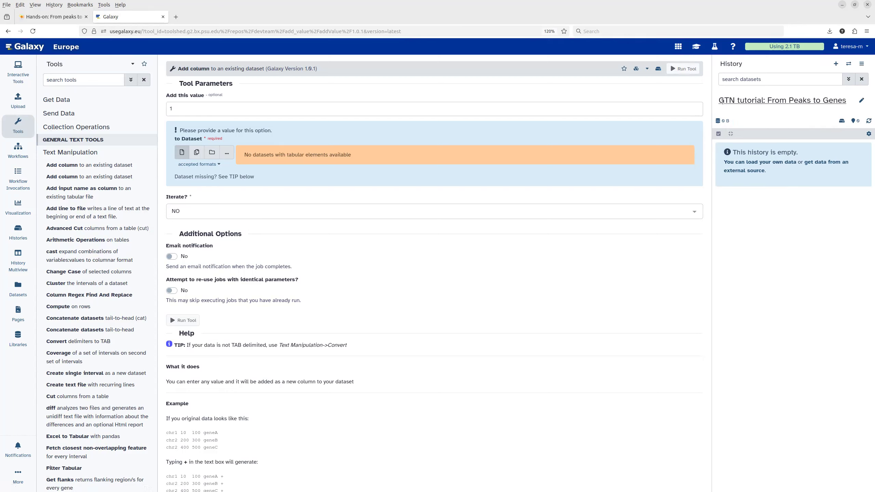
{"action": "left_click_drag", "start_coordinate": [721, 100], "coordinate": [847, 101]}
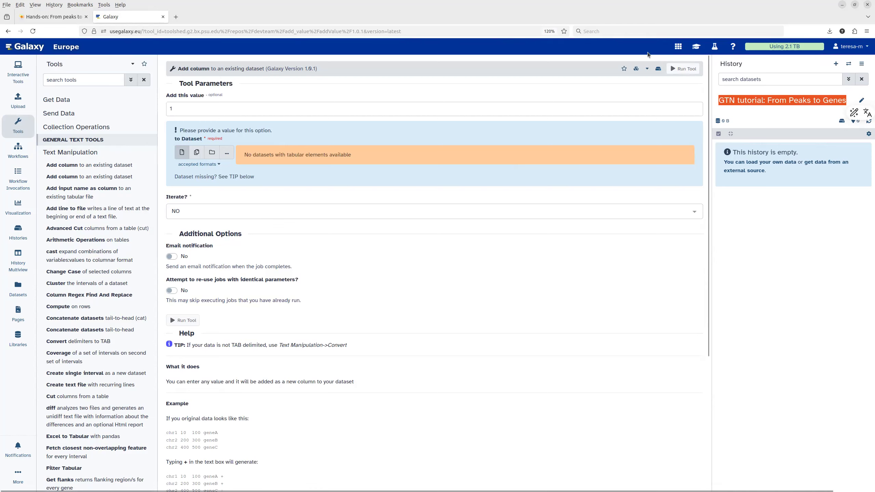
Reopen the embedded tutorial at the Data upload section and open its GEO link in a new browser tab.
{"action": "left_click", "coordinate": [696, 48]}
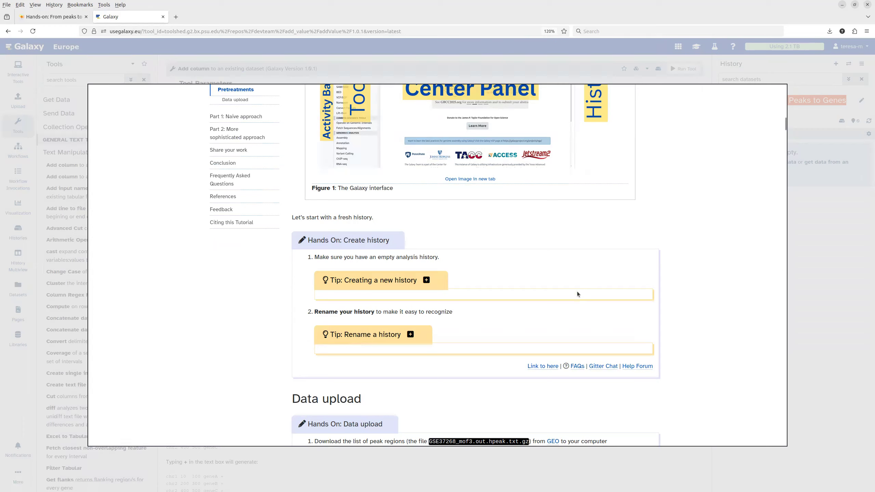
{"action": "scroll", "coordinate": [577, 293], "scroll_direction": "down", "scroll_amount": 3}
{"action": "scroll", "coordinate": [578, 291], "scroll_direction": "down", "scroll_amount": 1}
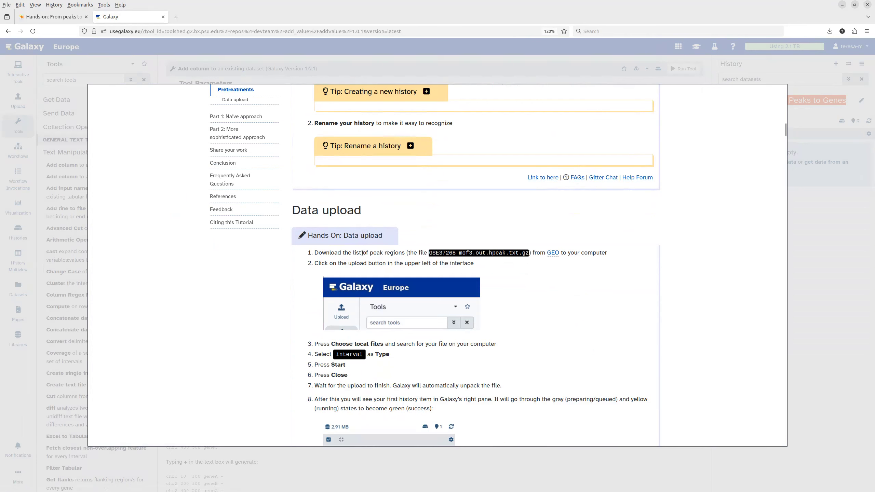
{"action": "scroll", "coordinate": [363, 254], "scroll_direction": "down", "scroll_amount": 1}
{"action": "left_click_drag", "start_coordinate": [428, 205], "coordinate": [529, 203]}
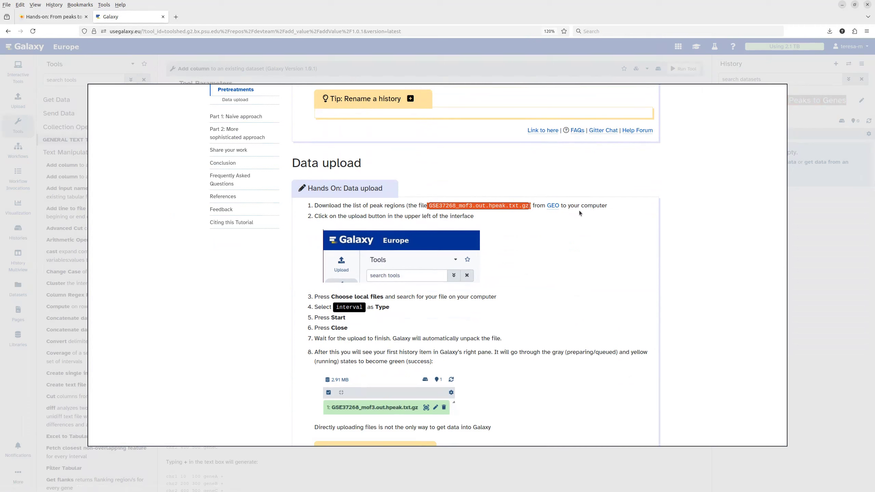
{"action": "right_click", "coordinate": [553, 208]}
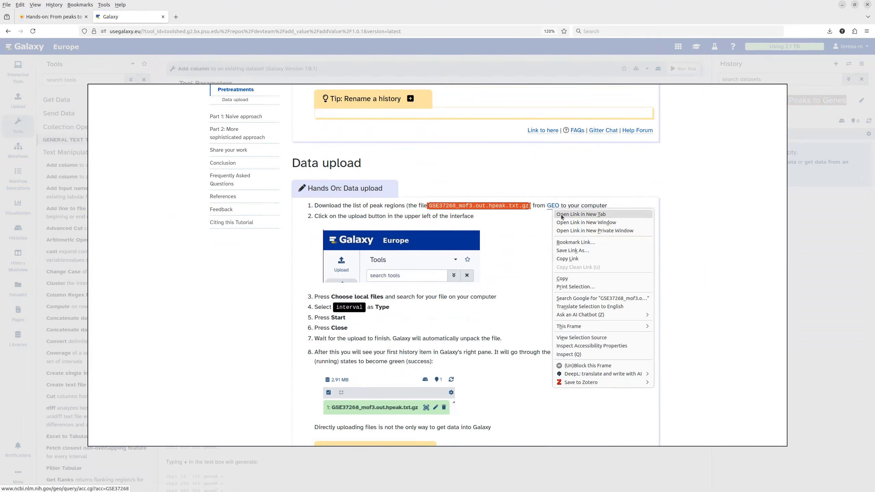
{"action": "left_click", "coordinate": [596, 215]}
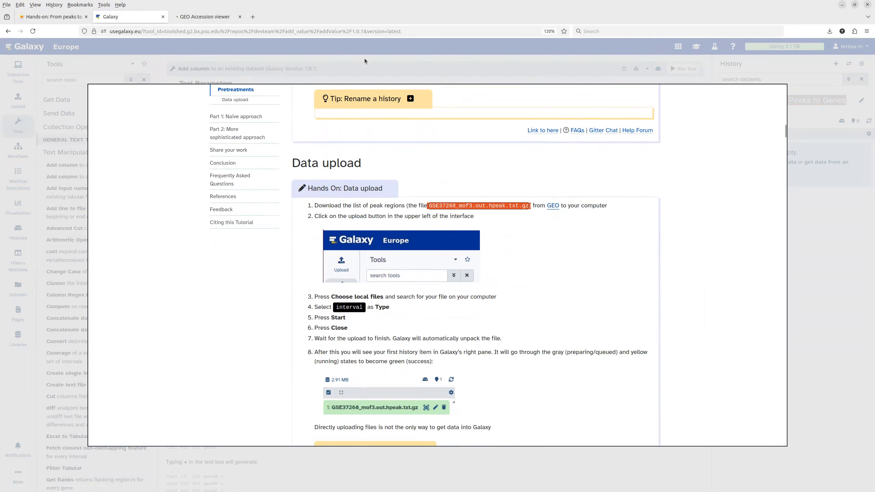
{"action": "left_click", "coordinate": [209, 17]}
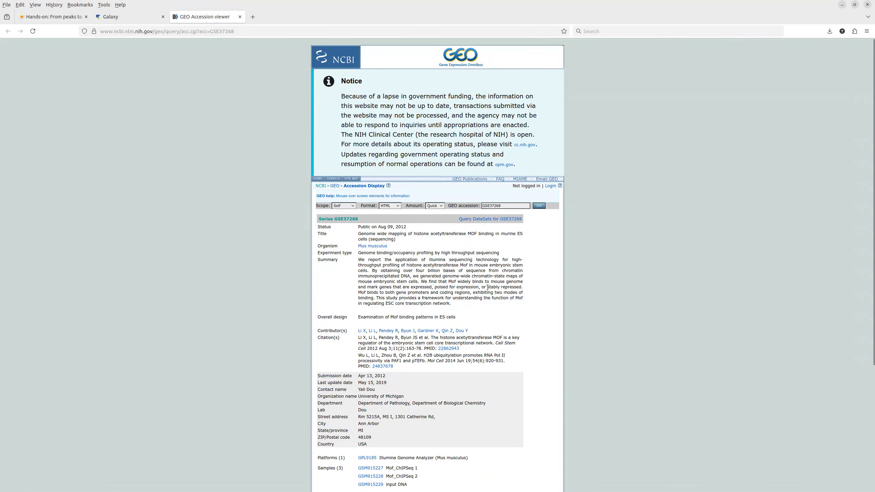
Copy the HTTP download link of the supplementary file GSE37268_mof3.out.hpeak.txt.gz.
{"action": "scroll", "coordinate": [487, 288], "scroll_direction": "down", "scroll_amount": 5}
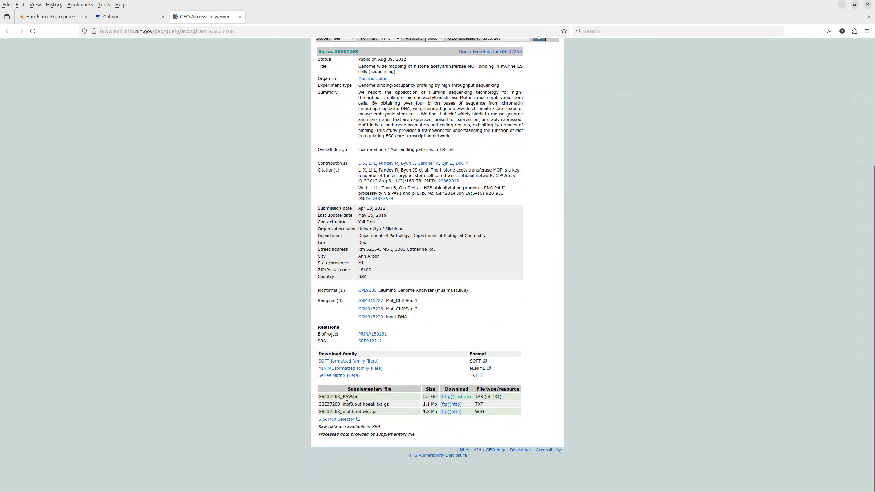
{"action": "left_click_drag", "start_coordinate": [319, 404], "coordinate": [381, 403]}
{"action": "left_click_drag", "start_coordinate": [385, 404], "coordinate": [387, 404]}
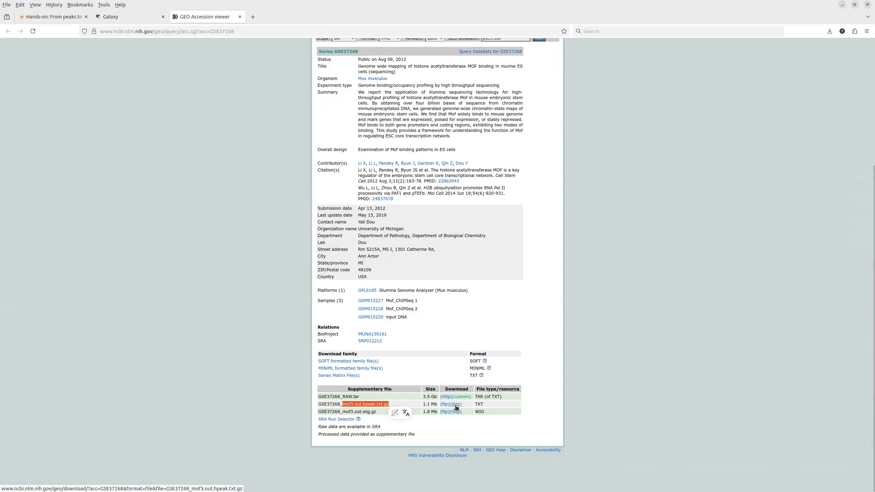
{"action": "right_click", "coordinate": [457, 408]}
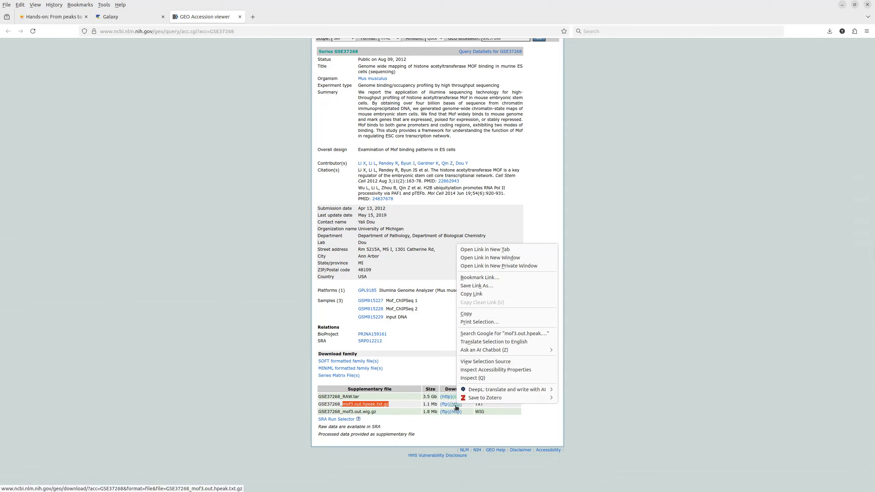
{"action": "left_click", "coordinate": [473, 295]}
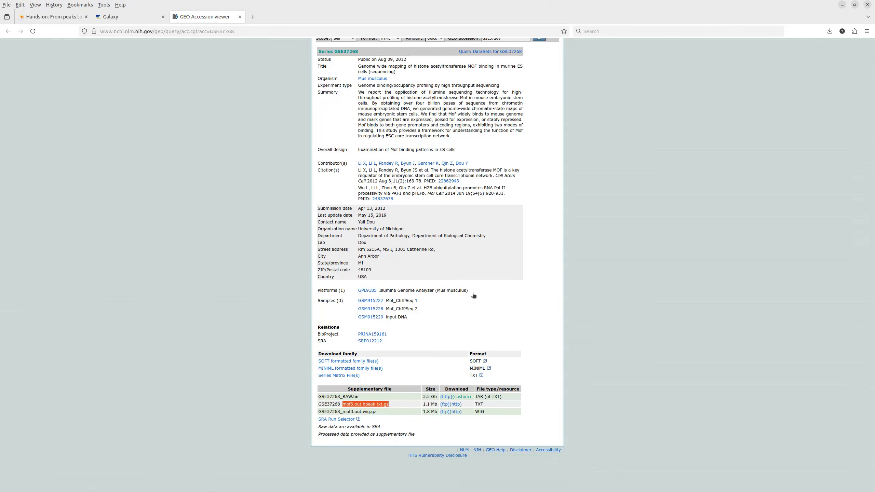
Return to the Galaxy interface and add the copied GEO download URL of GSE37268_mof3.out.hpeak.txt.gz to a new pasted upload entry.
{"action": "left_click", "coordinate": [132, 18]}
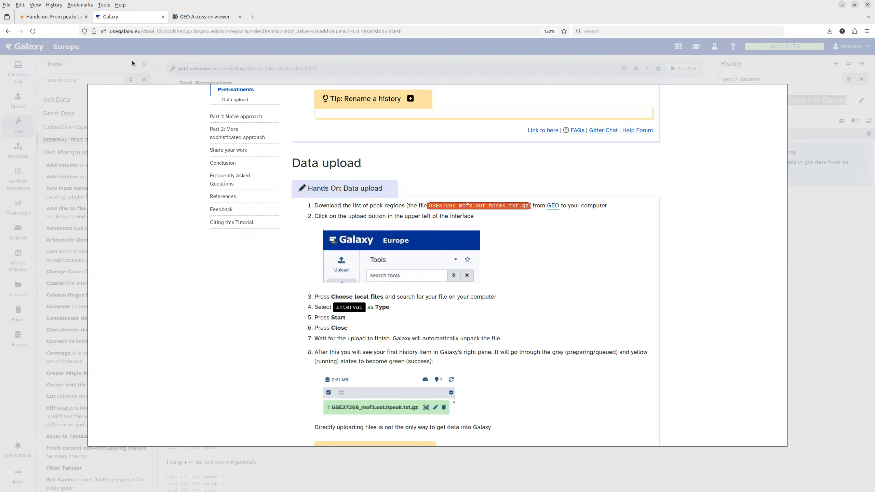
{"action": "left_click", "coordinate": [132, 61]}
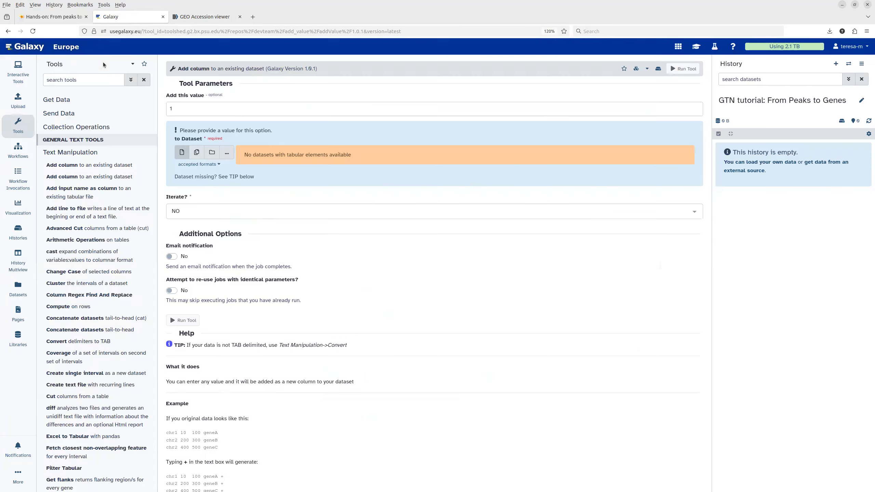
{"action": "left_click", "coordinate": [17, 103]}
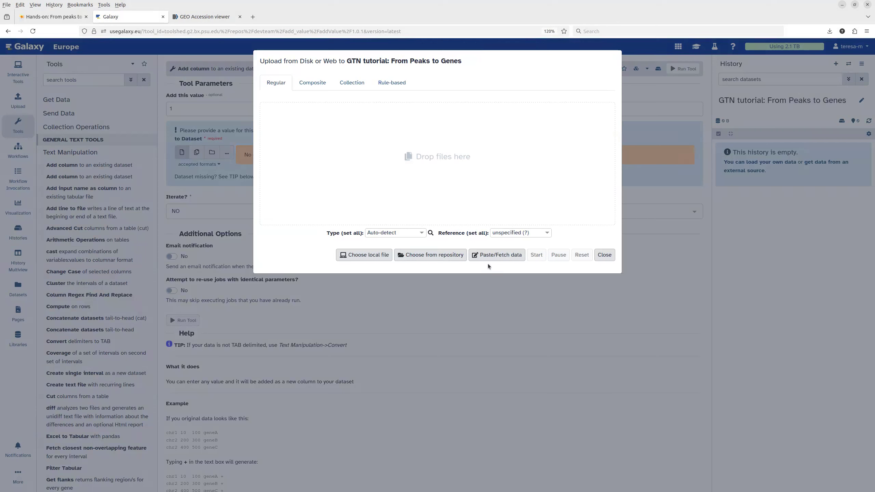
{"action": "left_click", "coordinate": [515, 256]}
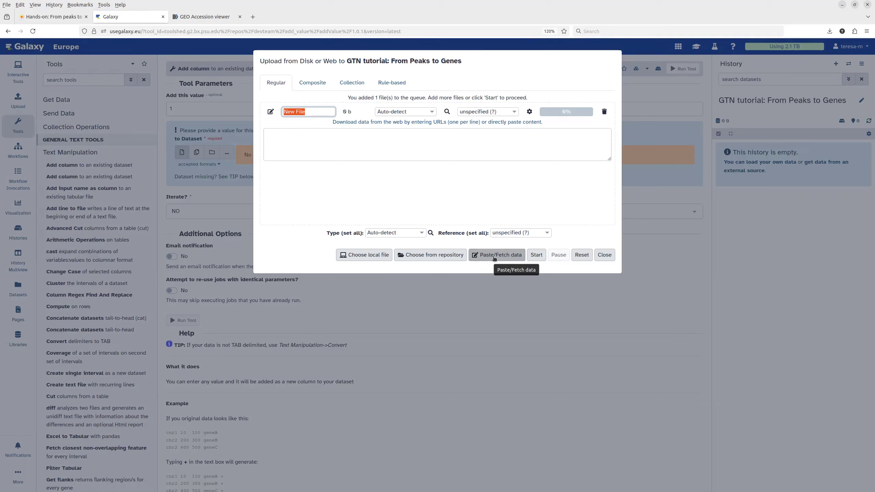
{"action": "left_click", "coordinate": [289, 136]}
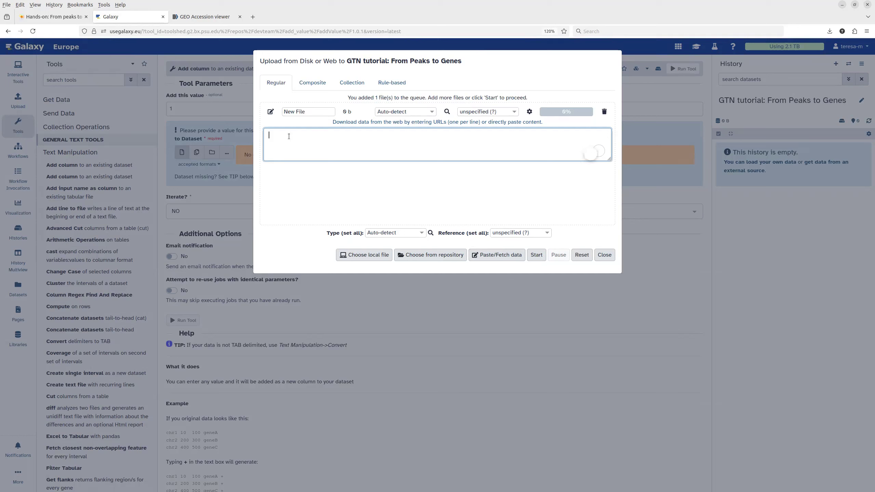
{"action": "type", "text": "https://www.ncbi.nlm.nih.gov/geo/download/?acc=GSE37268&format=file&file=GSE37268%5Fmof3%2Eout%2Ehpeak%2Etxt%2Egz"}
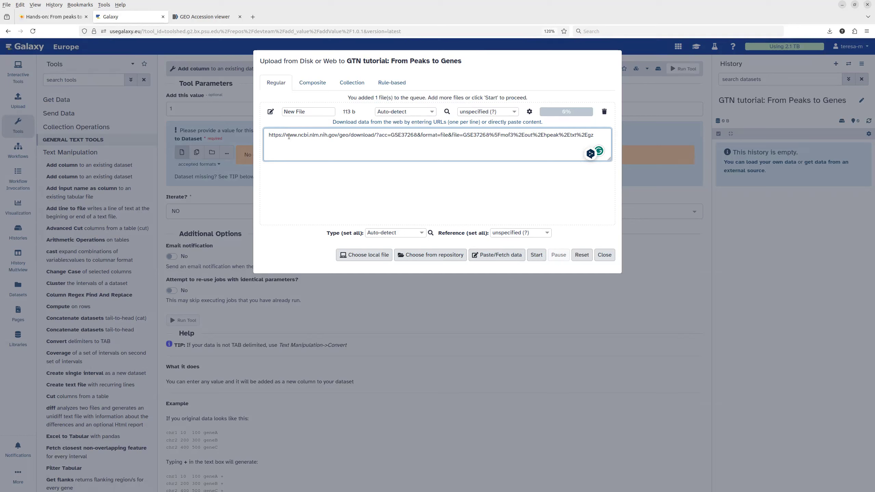
Set the pasted entry's type to interval, start the upload and close the upload dialog.
{"action": "left_click", "coordinate": [428, 113]}
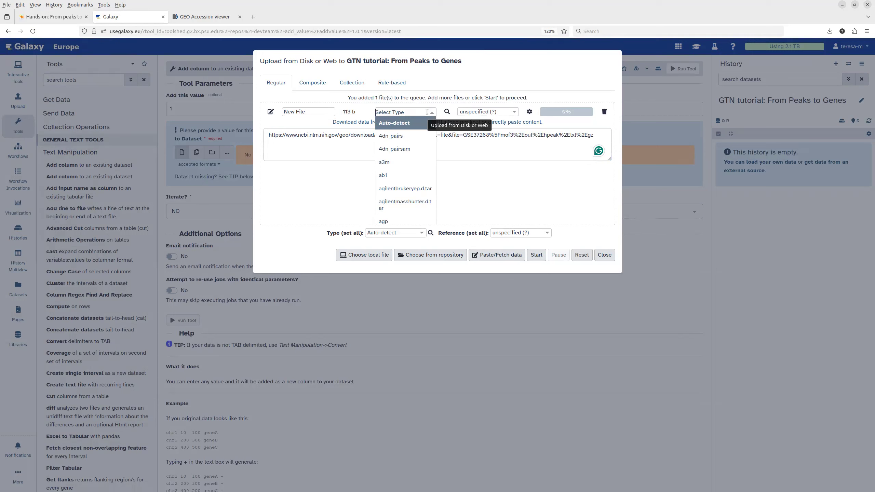
{"action": "type", "text": "i"}
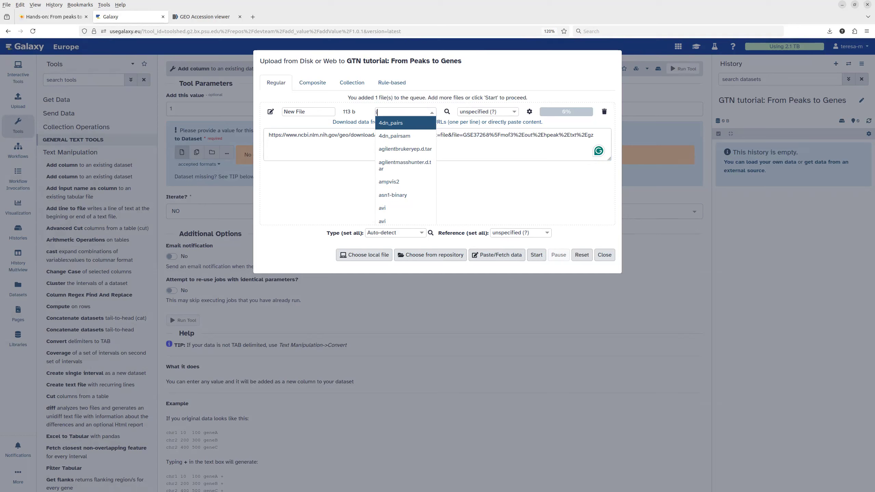
{"action": "type", "text": "nter"}
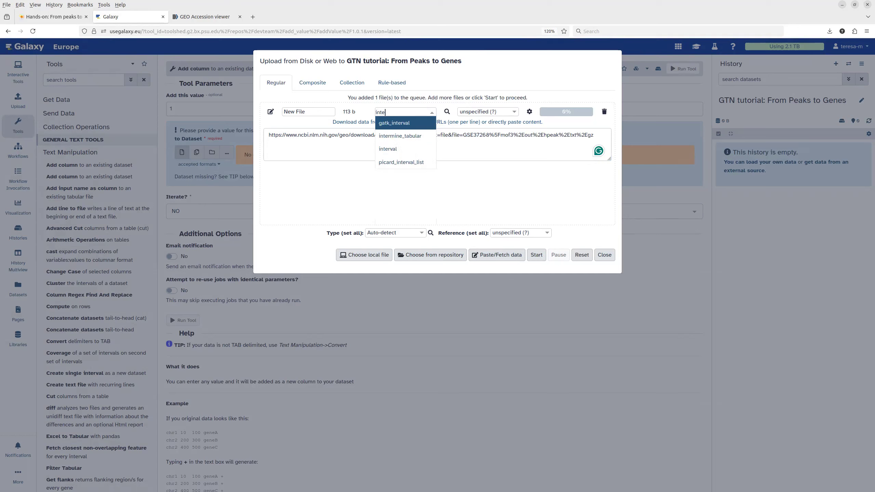
{"action": "left_click", "coordinate": [387, 149]}
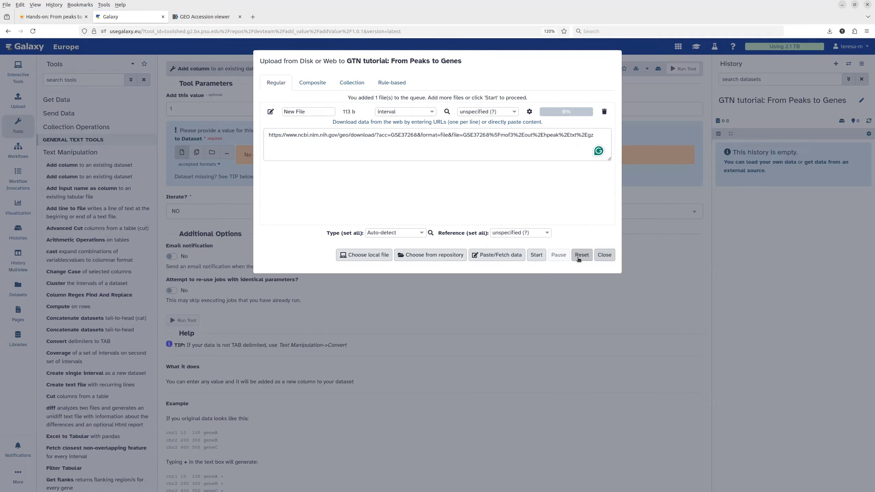
{"action": "left_click", "coordinate": [536, 255]}
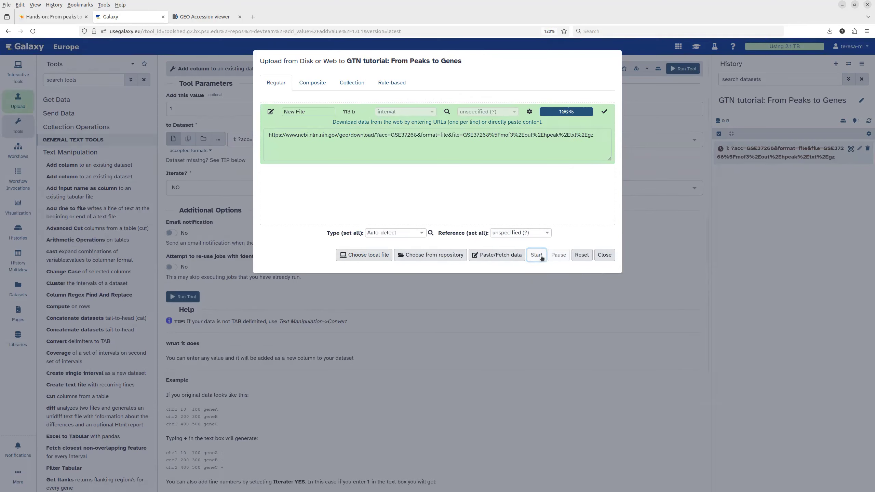
{"action": "left_click", "coordinate": [605, 255]}
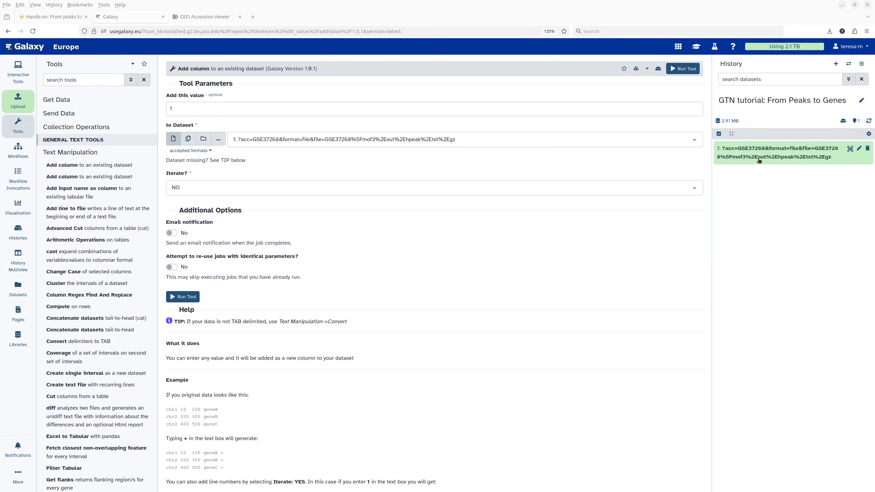
Copy the file name GSE37268_mof3.out.hpeak.txt.gz from the embedded tutorial's Data upload section, and return to the Galaxy interface.
{"action": "left_click", "coordinate": [696, 48]}
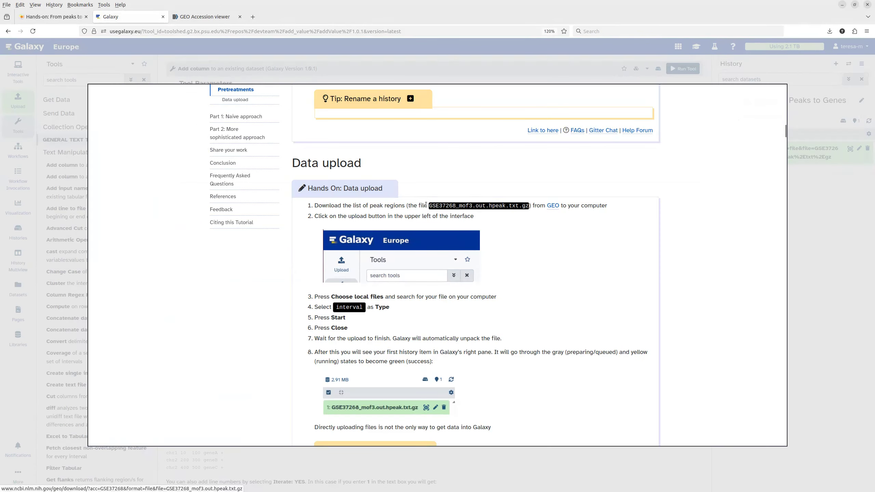
{"action": "left_click_drag", "start_coordinate": [428, 206], "coordinate": [529, 207]}
{"action": "key", "text": "ctrl+c"}
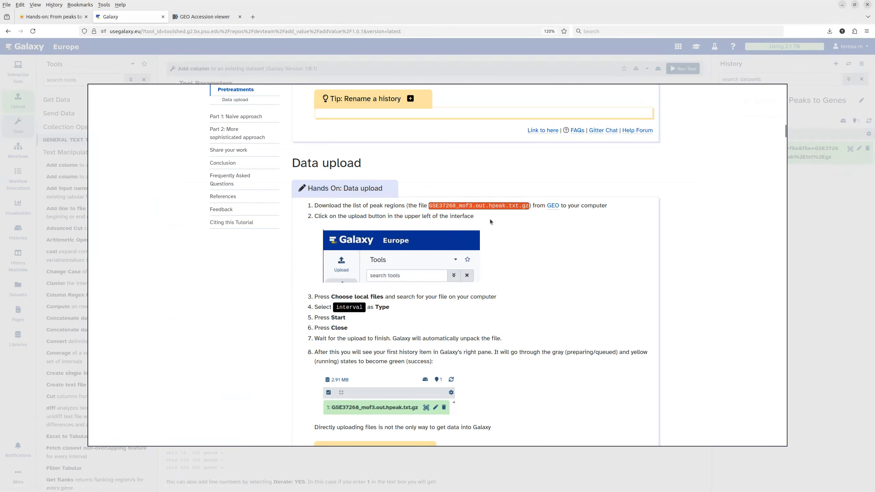
{"action": "left_click", "coordinate": [822, 229]}
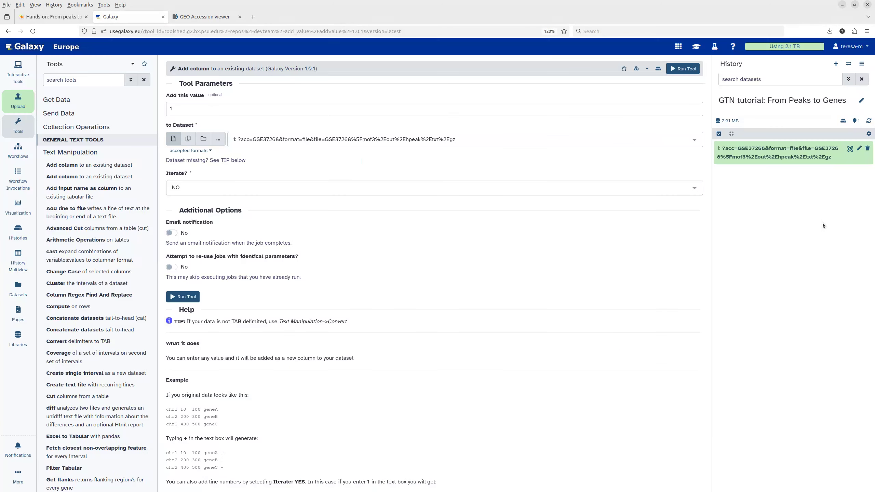
Rename the uploaded dataset to GSE37268_mof3.out.hpeak.txt.gz in its attributes and save the change.
{"action": "left_click", "coordinate": [860, 149]}
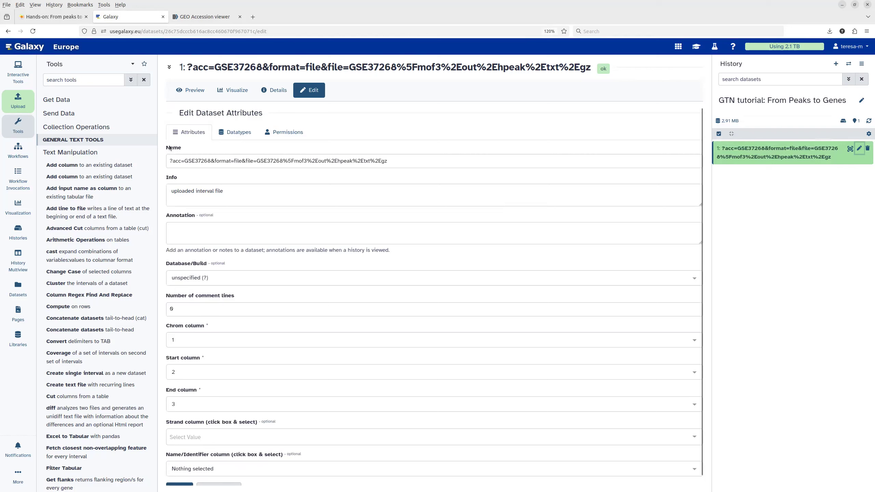
{"action": "triple_click", "coordinate": [183, 160]}
{"action": "key", "text": "BackSpace"}
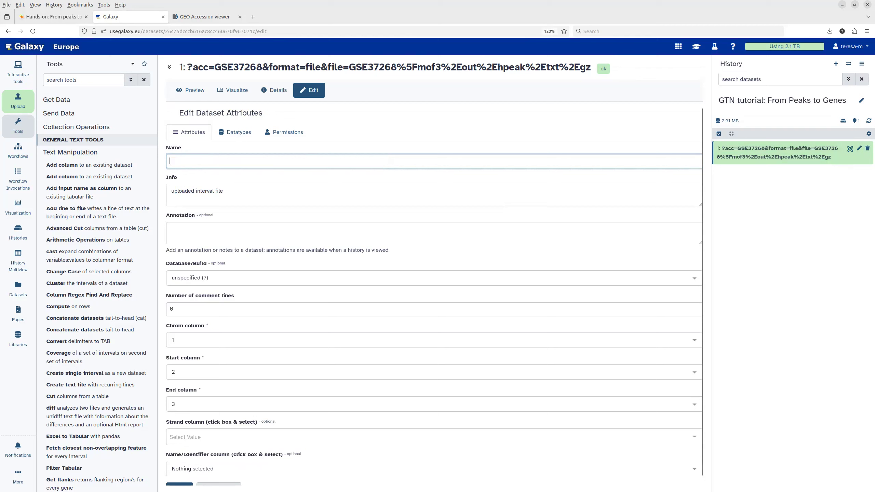
{"action": "key", "text": "ctrl+v"}
{"action": "scroll", "coordinate": [230, 265], "scroll_direction": "down", "scroll_amount": 1}
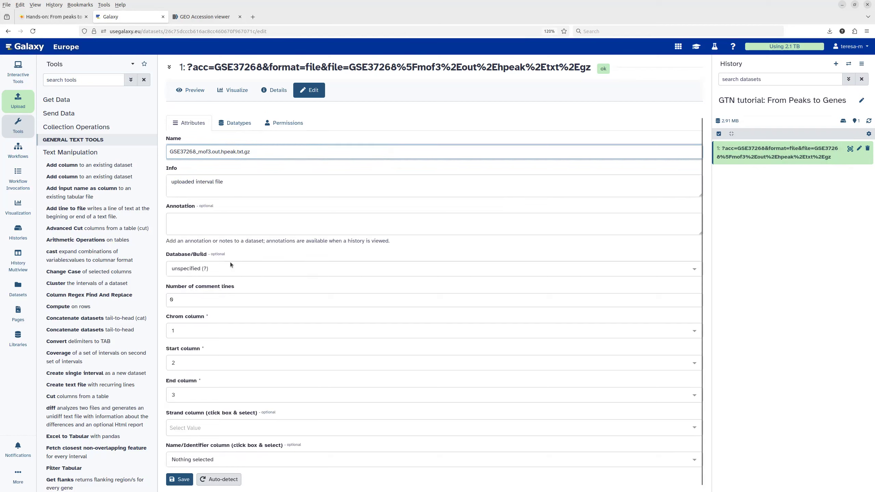
{"action": "left_click", "coordinate": [183, 481]}
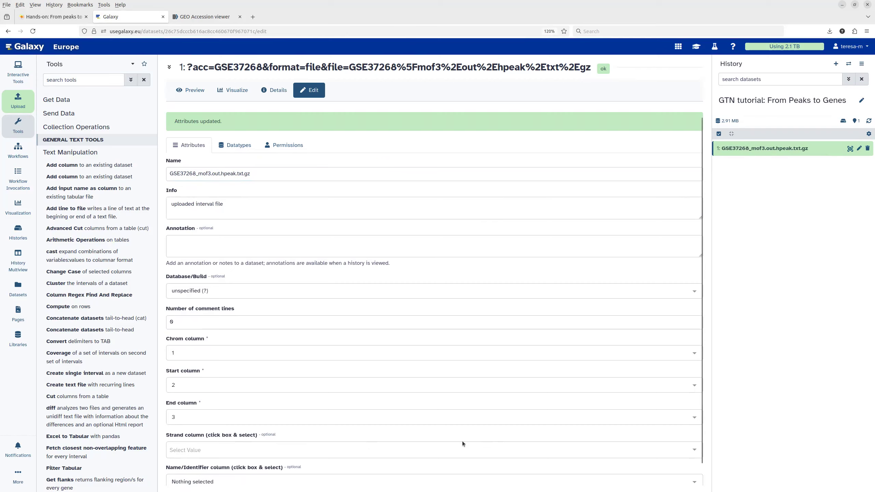
Expand the dataset in the history, set its Database/Build to Mouse July 2007 (NCBI37/mm9) (mm9), and save the attributes.
{"action": "left_click", "coordinate": [768, 149]}
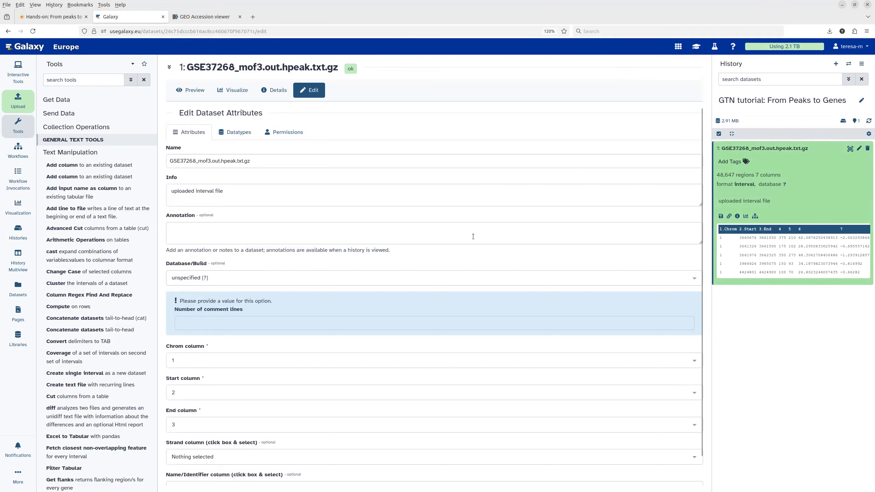
{"action": "scroll", "coordinate": [471, 282], "scroll_direction": "down", "scroll_amount": 2}
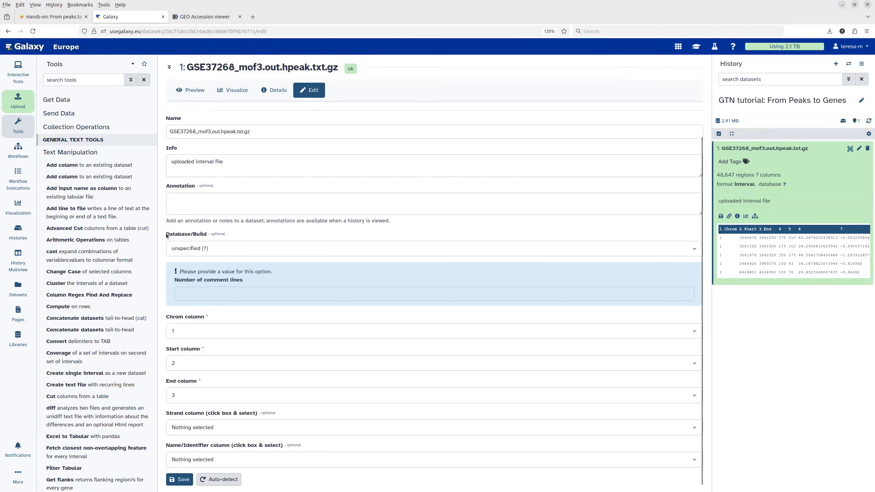
{"action": "left_click_drag", "start_coordinate": [166, 236], "coordinate": [184, 237]}
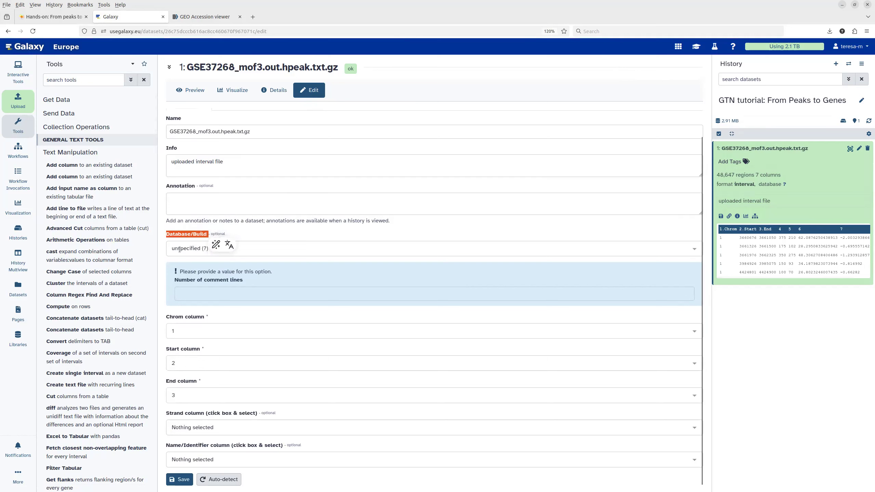
{"action": "left_click", "coordinate": [295, 249]}
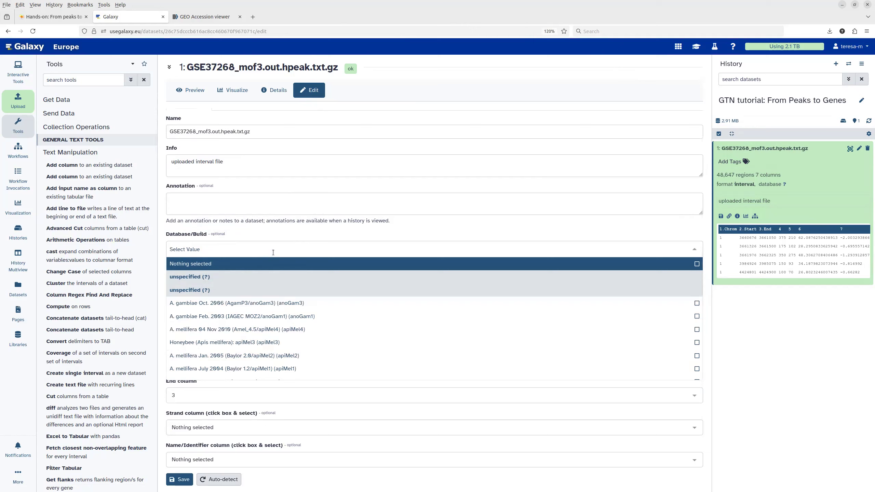
{"action": "type", "text": "mm9"}
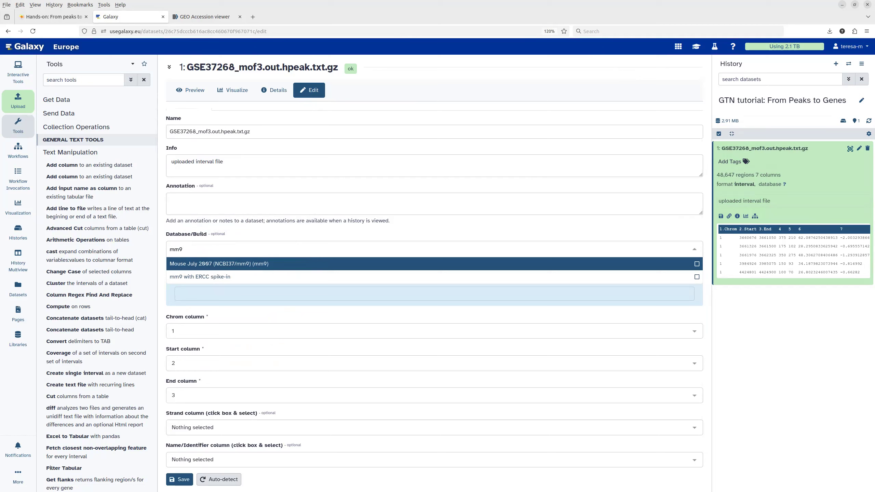
{"action": "left_click", "coordinate": [274, 265]}
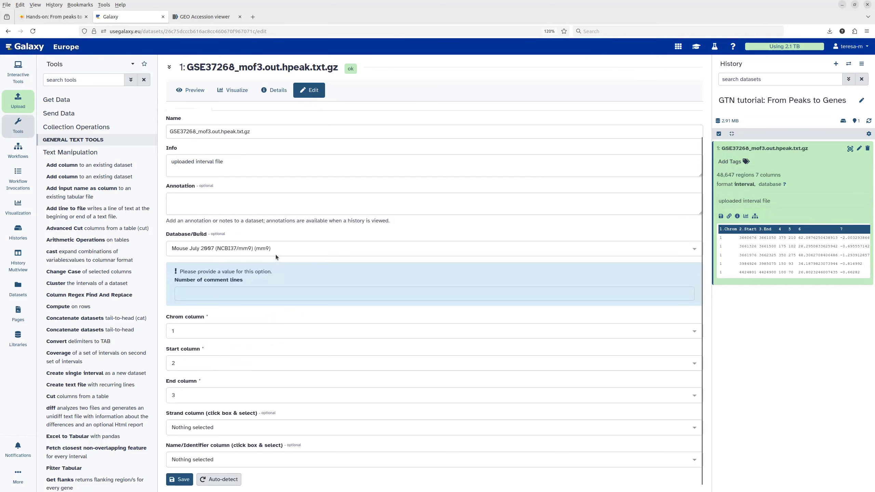
{"action": "left_click", "coordinate": [183, 481]}
Display the peak dataset's contents and look through the rows of its columns.
{"action": "left_click", "coordinate": [850, 150]}
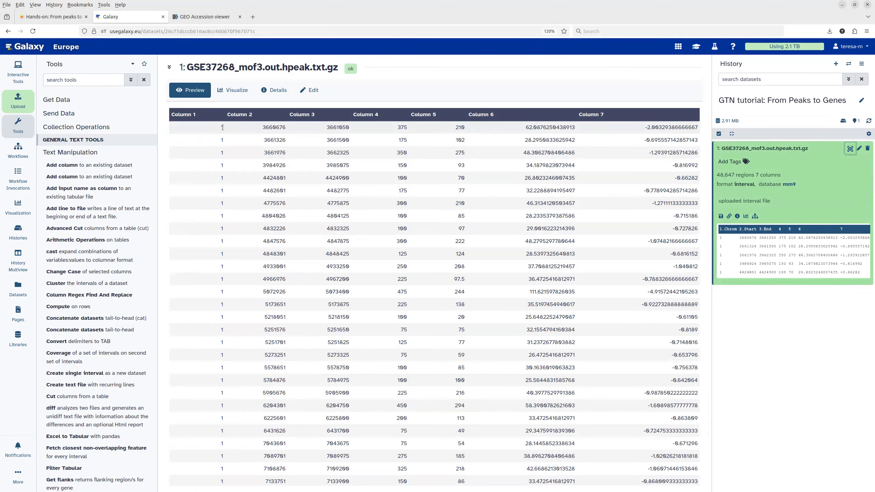
{"action": "scroll", "coordinate": [239, 225], "scroll_direction": "down", "scroll_amount": 10}
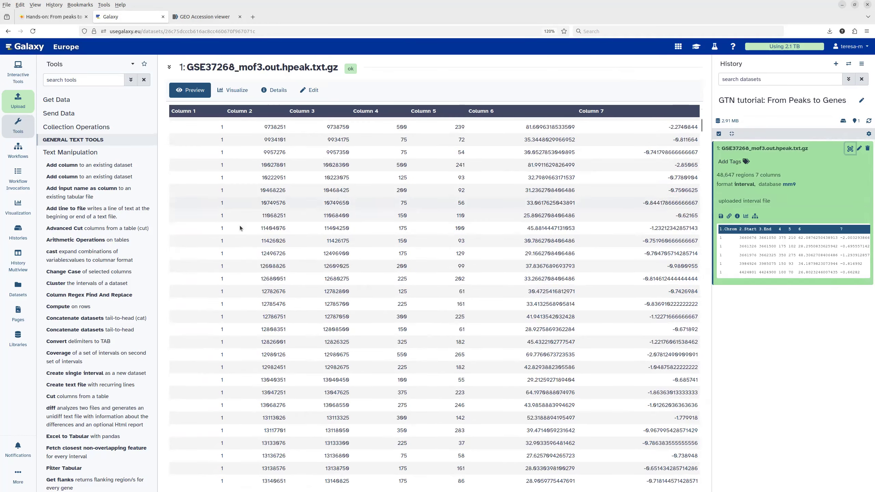
{"action": "scroll", "coordinate": [239, 226], "scroll_direction": "up", "scroll_amount": 10}
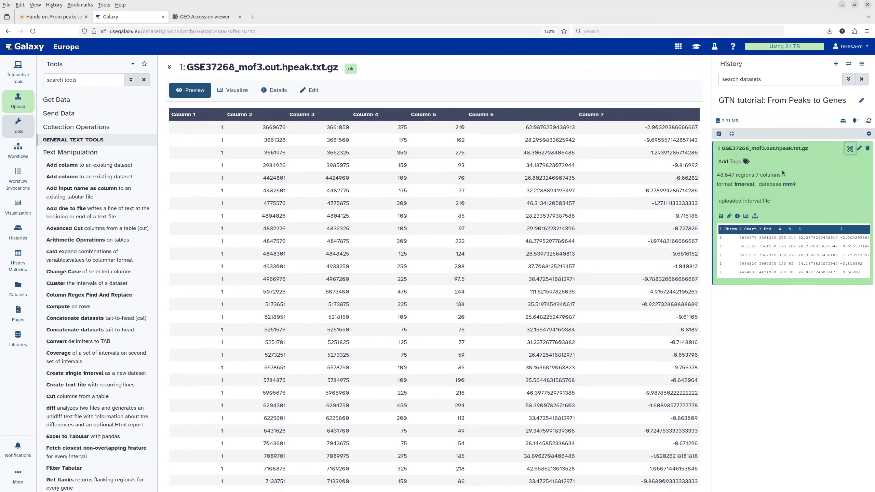
Add the tag #peaks to the GSE37268_mof3.out.hpeak.txt.gz dataset in the history.
{"action": "left_click", "coordinate": [745, 161]}
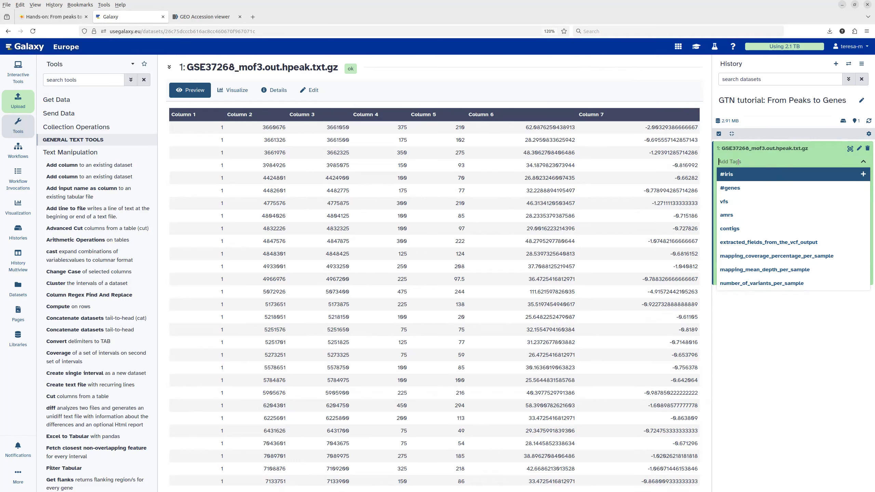
{"action": "type", "text": "#"}
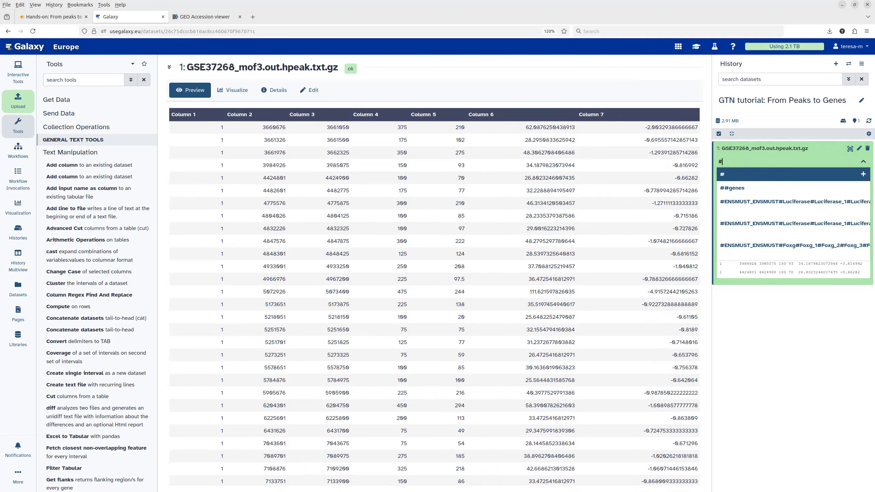
{"action": "type", "text": "peaks"}
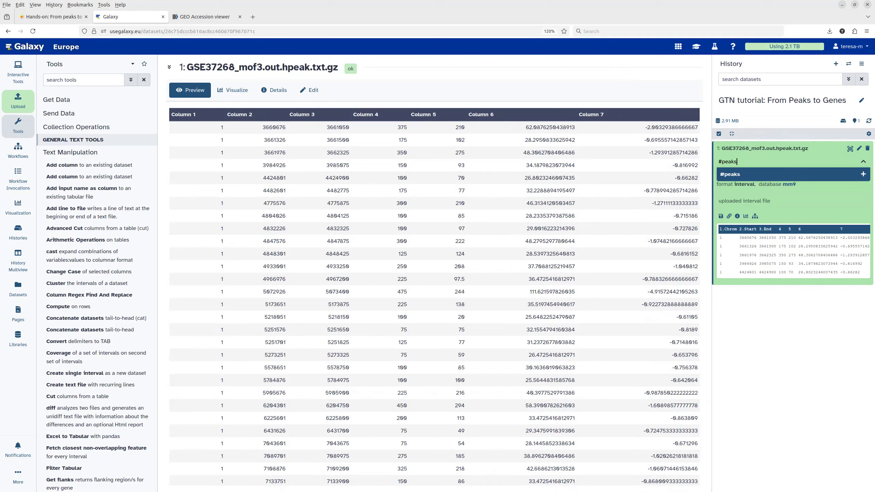
{"action": "key", "text": "Return"}
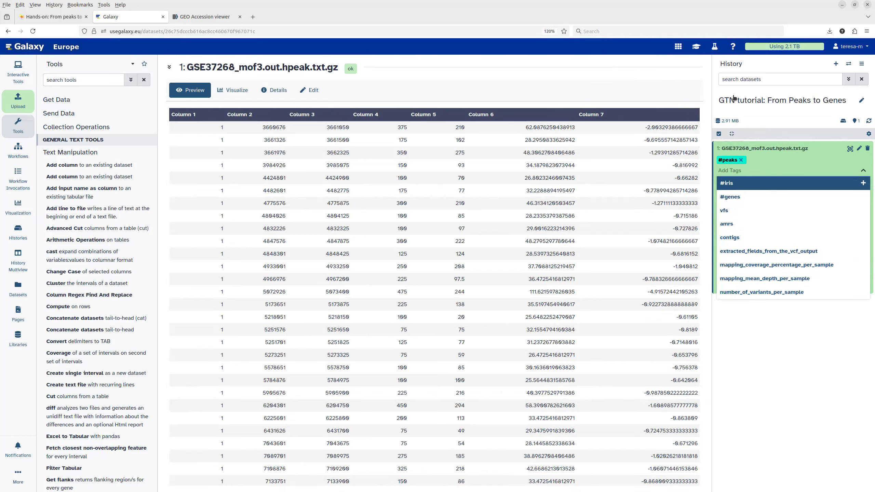
{"action": "left_click", "coordinate": [790, 163]}
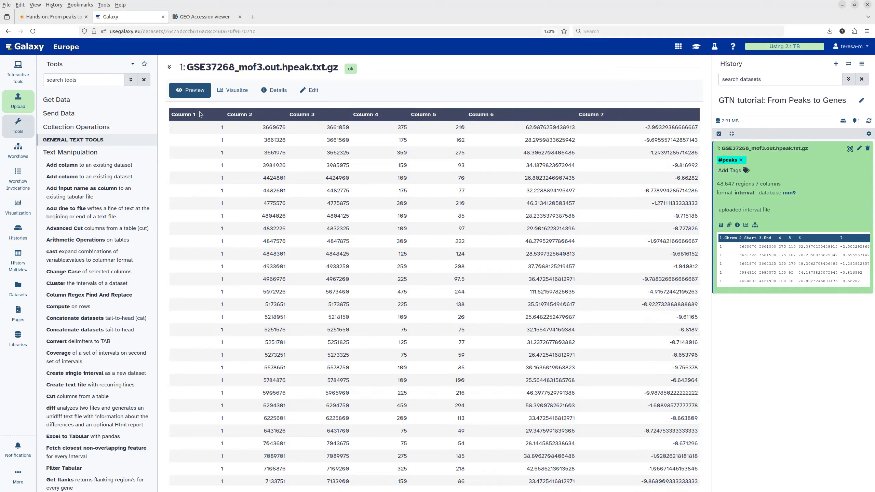
Examine the start and end positions in the first row of the peak dataset.
{"action": "left_click_drag", "start_coordinate": [266, 127], "coordinate": [351, 130]}
{"action": "left_click_drag", "start_coordinate": [262, 129], "coordinate": [351, 128]}
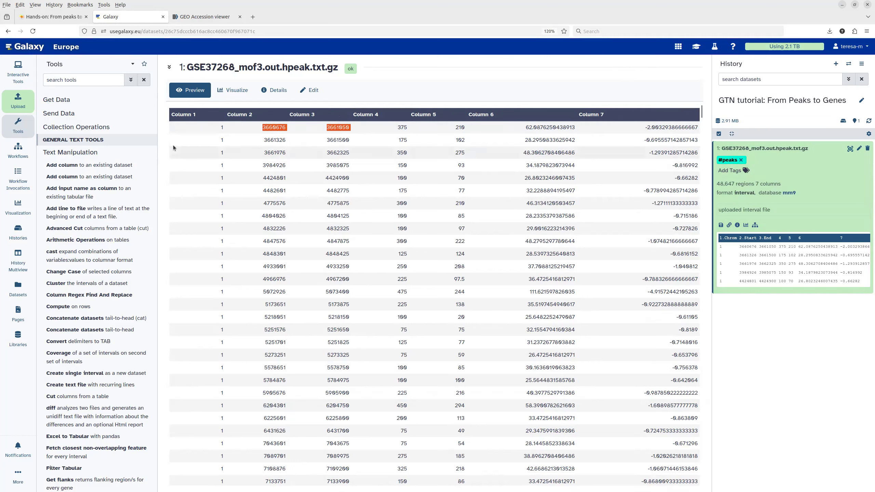
Search the tools for UCSC MA, open the UCSC Main table browser, and complete its human verification check.
{"action": "left_click", "coordinate": [89, 78]}
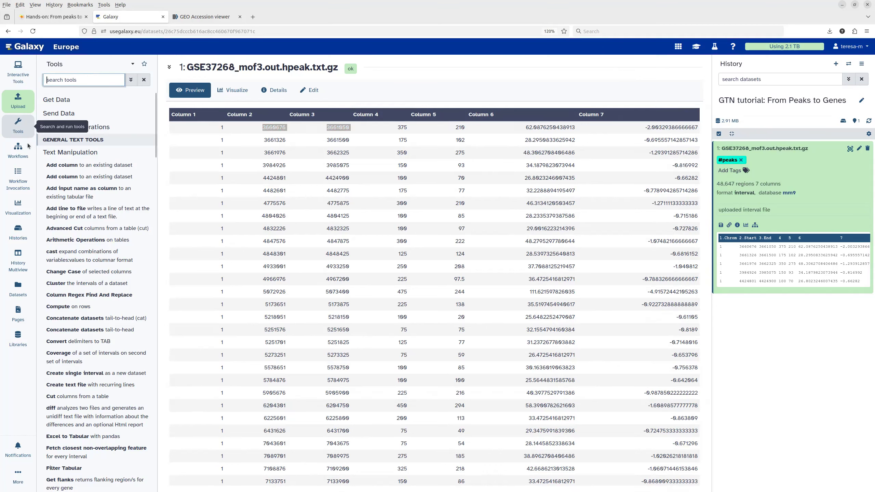
{"action": "left_click", "coordinate": [18, 128]}
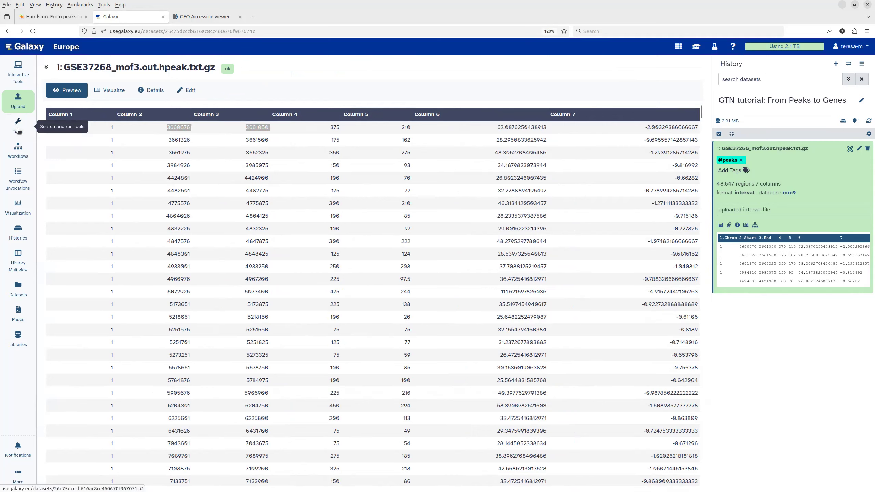
{"action": "left_click", "coordinate": [19, 130]}
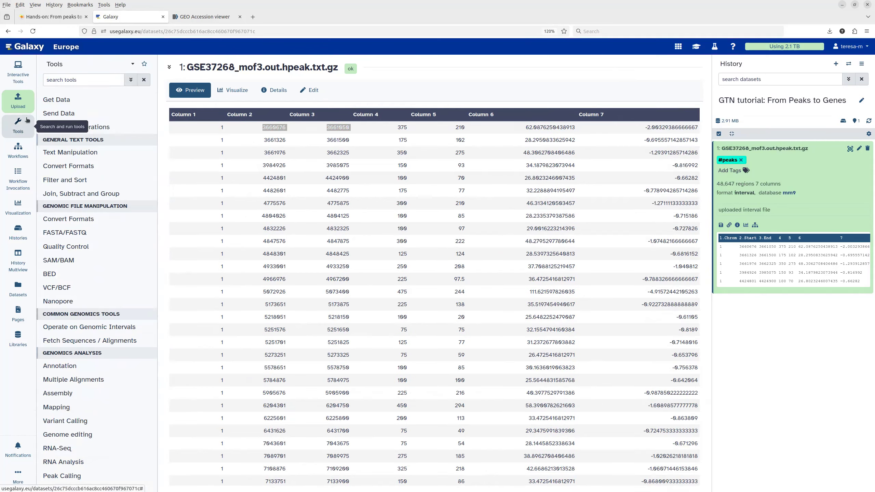
{"action": "left_click", "coordinate": [65, 80]}
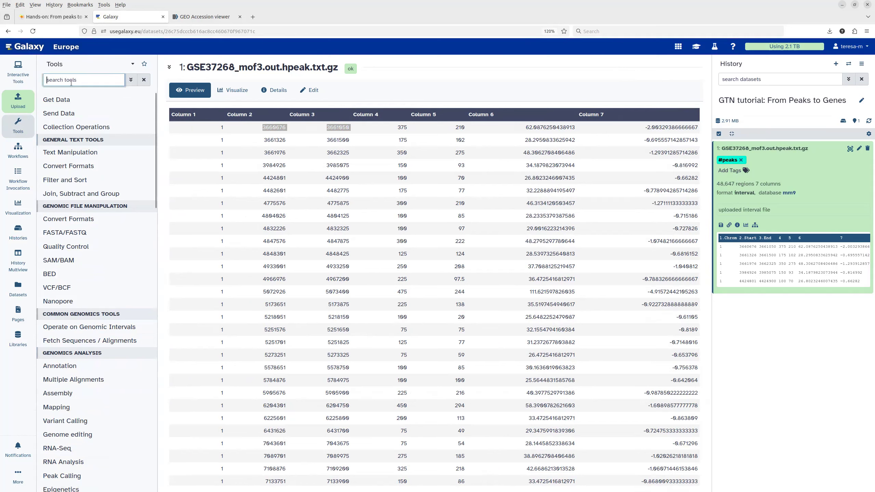
{"action": "type", "text": "U"}
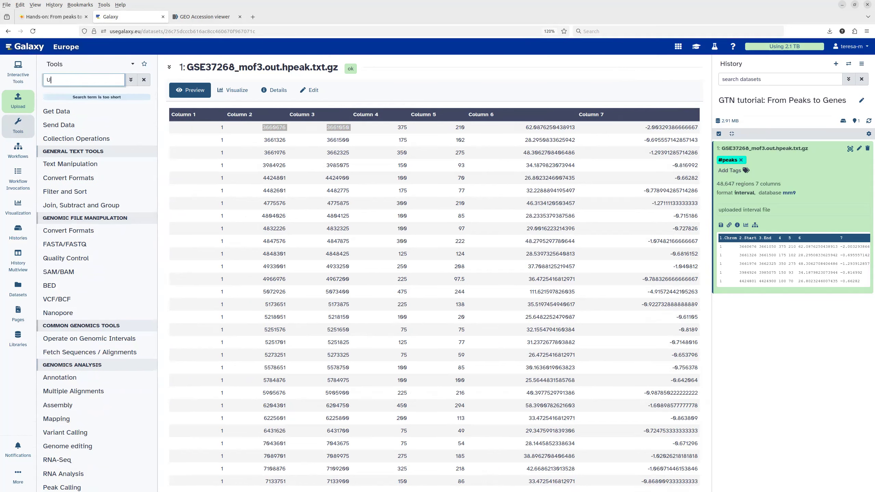
{"action": "type", "text": "CSC"}
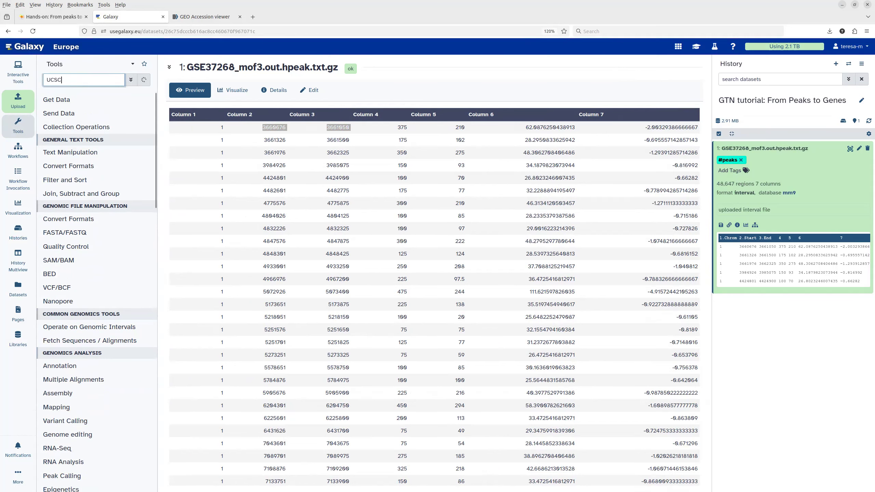
{"action": "type", "text": " MA"}
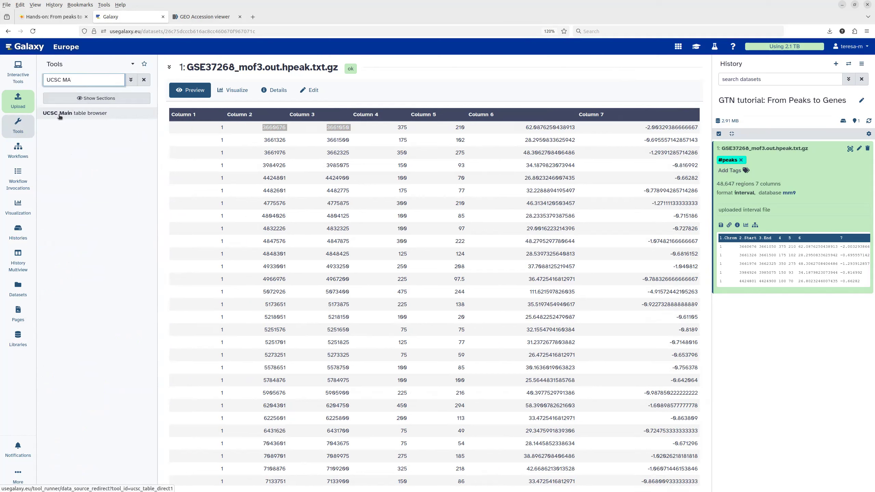
{"action": "left_click", "coordinate": [59, 116]}
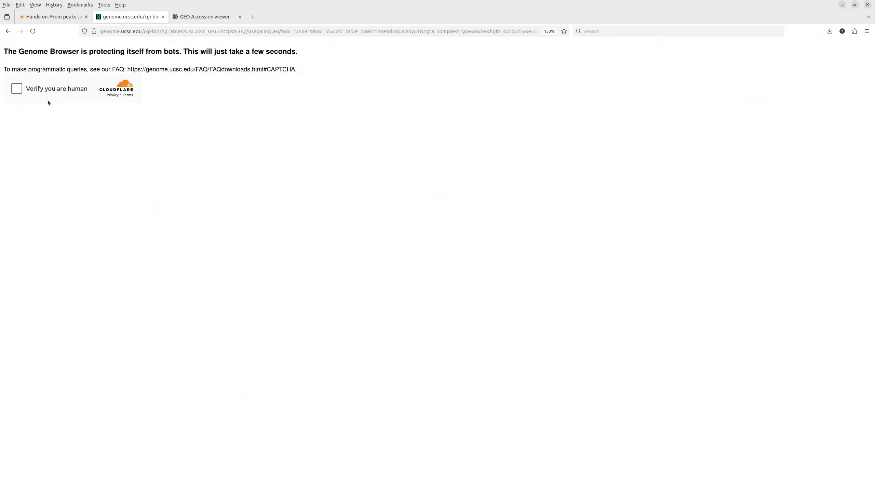
{"action": "left_click", "coordinate": [15, 91]}
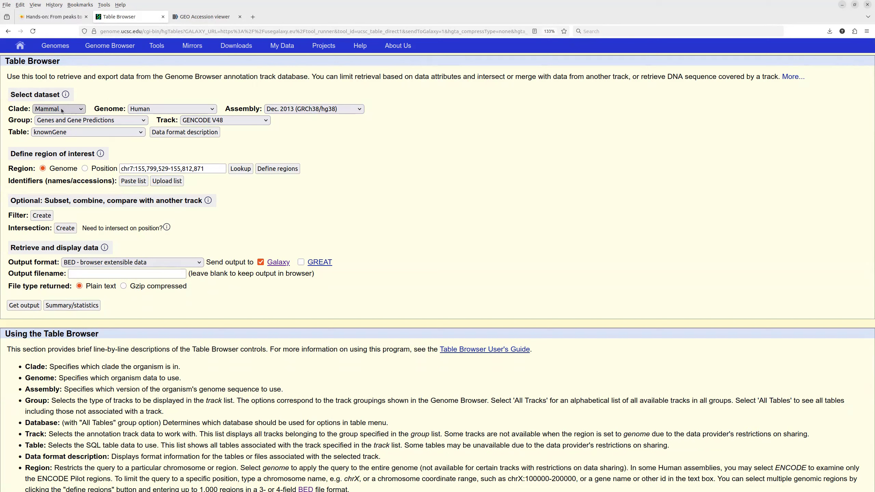
Set the Table Browser genome to Mouse and the assembly to July 2007 (NCBI37/mm9).
{"action": "left_click", "coordinate": [152, 110]}
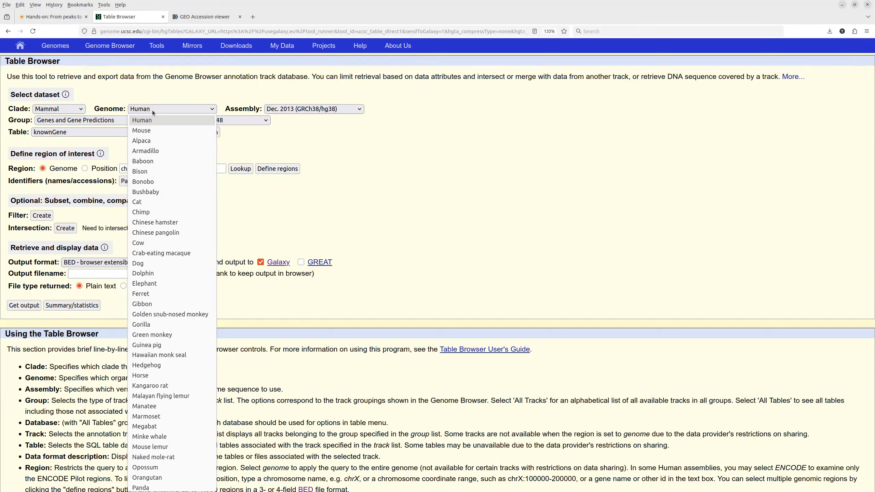
{"action": "key", "text": "Down"}
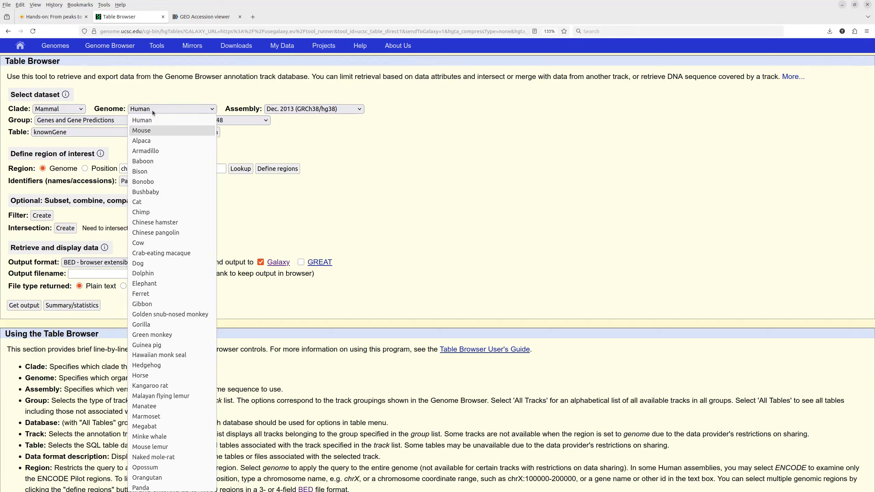
{"action": "left_click", "coordinate": [145, 130]}
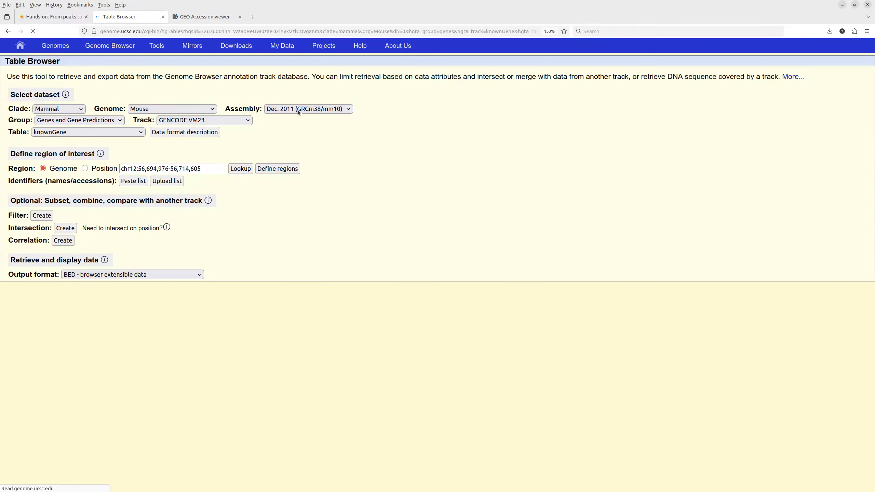
{"action": "left_click", "coordinate": [298, 109]}
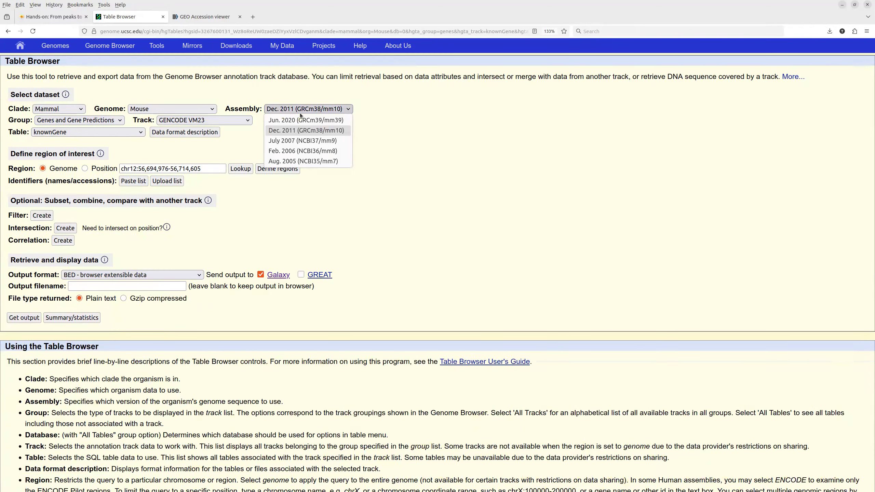
{"action": "left_click", "coordinate": [310, 141]}
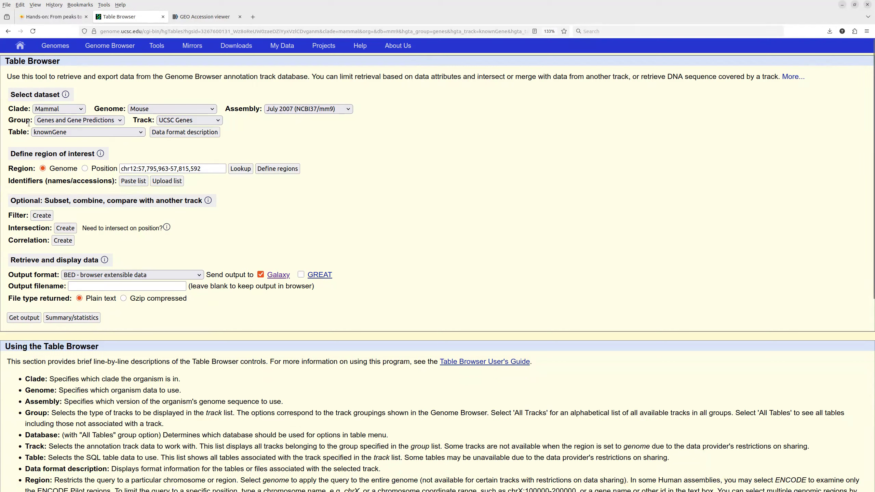
Choose the RefSeq Genes track and send its output to Galaxy as BED with one record per whole gene.
{"action": "left_click", "coordinate": [180, 122]}
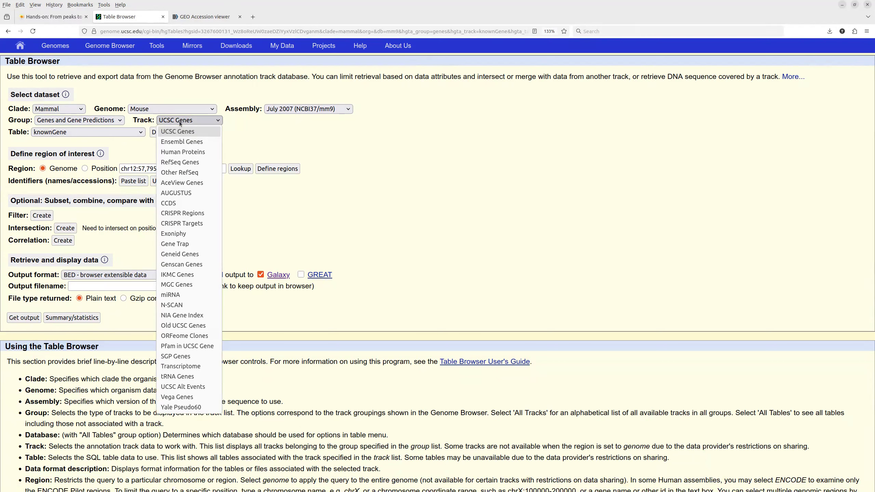
{"action": "left_click", "coordinate": [179, 162]}
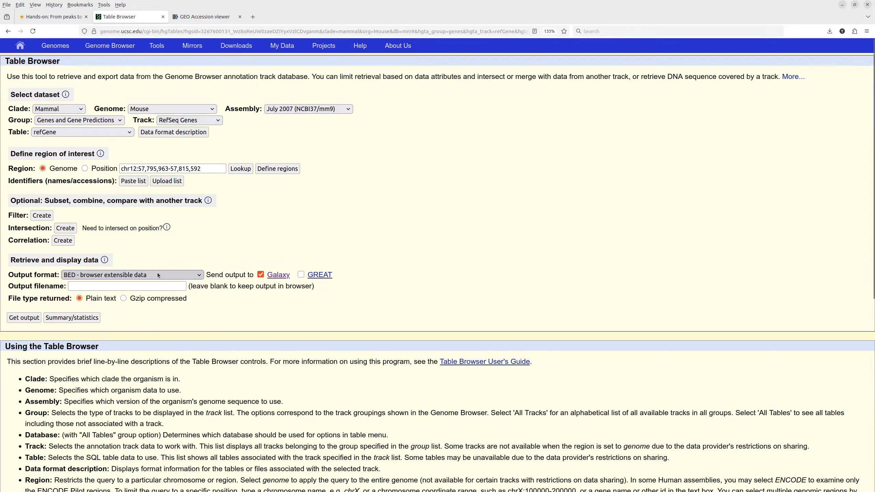
{"action": "left_click", "coordinate": [20, 319]}
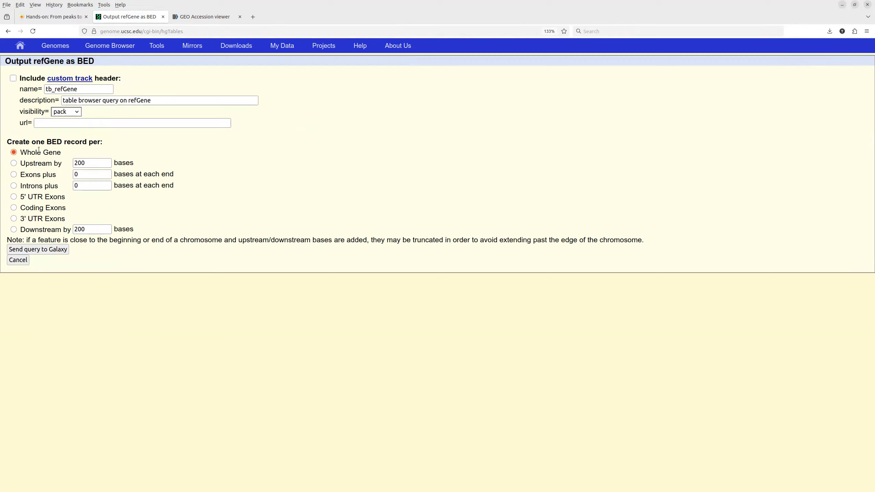
{"action": "left_click", "coordinate": [37, 249]}
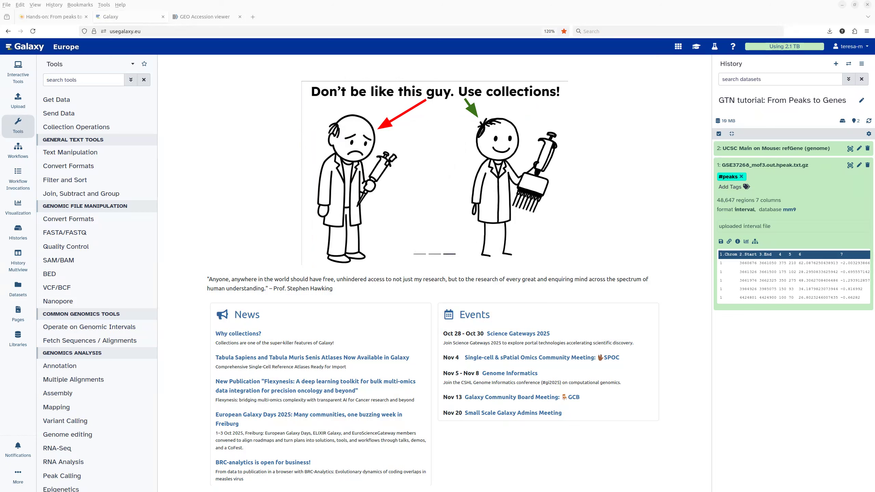
Expand the imported UCSC refGene dataset in the history, rename it to Genes in its attributes, and save.
{"action": "left_click", "coordinate": [790, 149]}
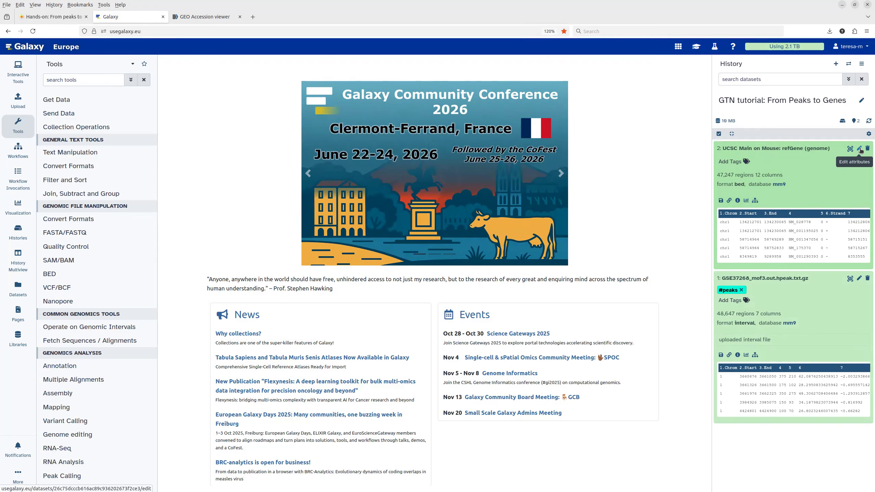
{"action": "left_click", "coordinate": [860, 149]}
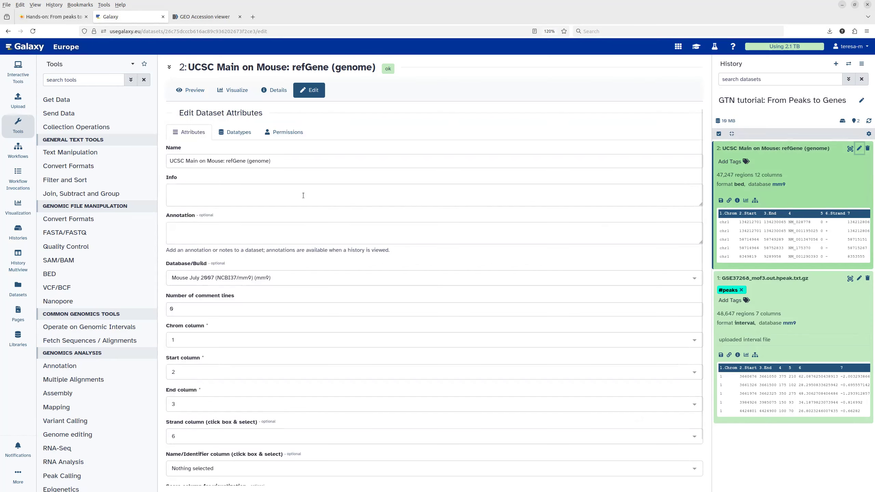
{"action": "left_click_drag", "start_coordinate": [284, 162], "coordinate": [181, 147]}
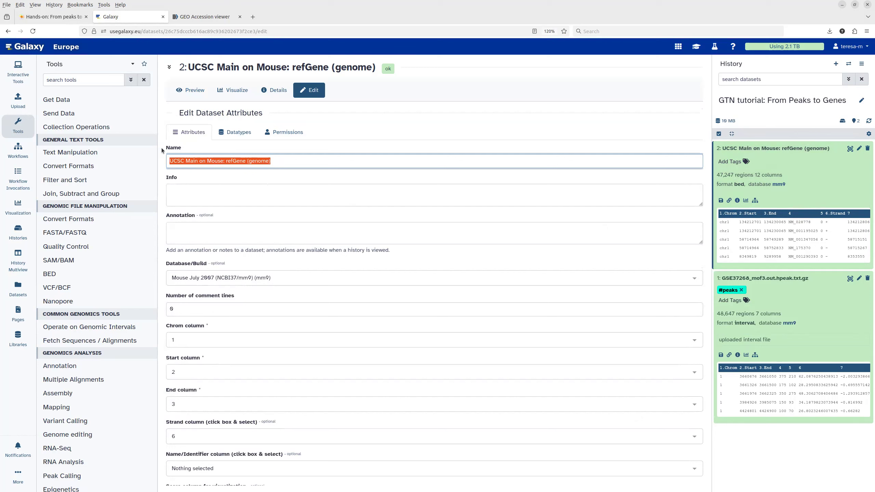
{"action": "type", "text": "Gene"}
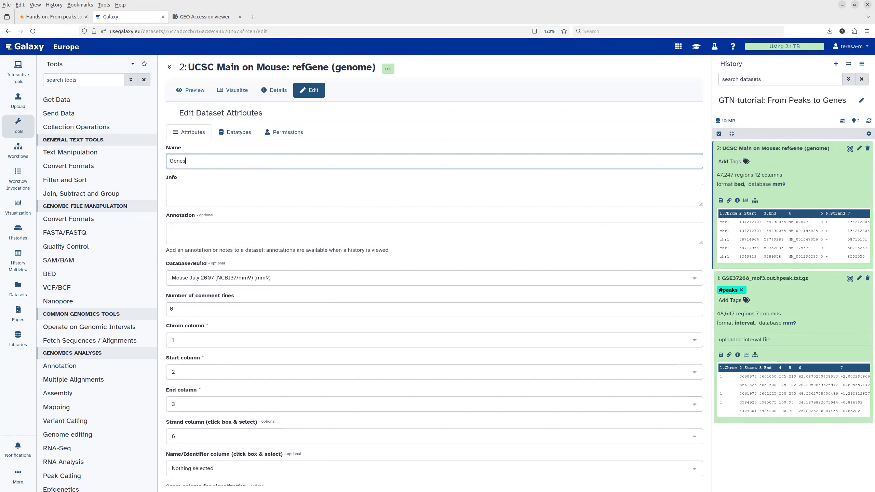
{"action": "type", "text": "s"}
{"action": "scroll", "coordinate": [222, 330], "scroll_direction": "down", "scroll_amount": 3}
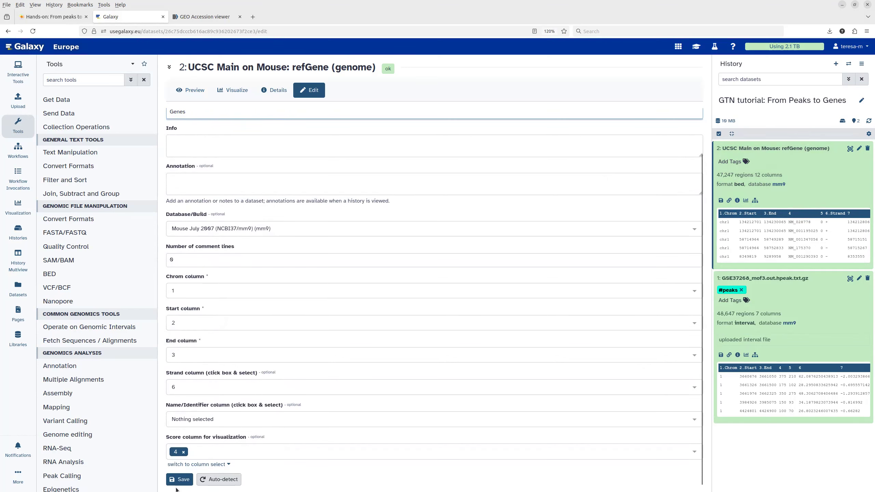
{"action": "left_click", "coordinate": [179, 481]}
{"action": "left_click", "coordinate": [179, 481]}
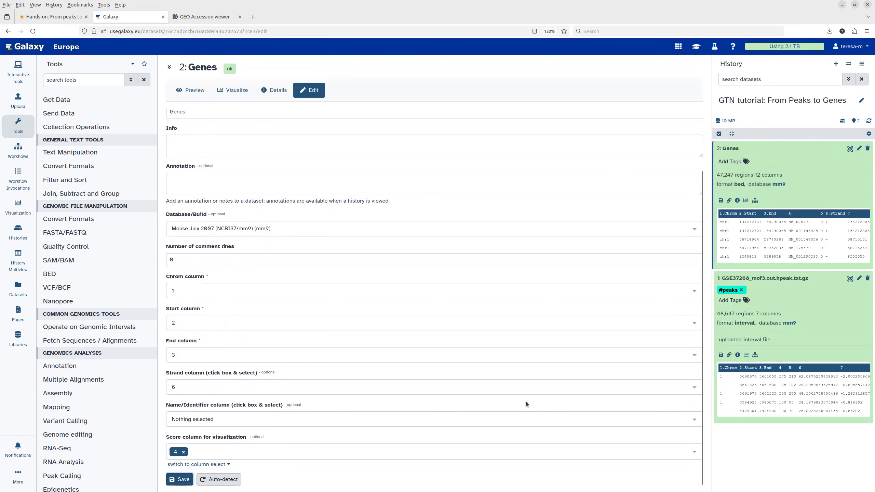
Add the tag #genes to the Genes dataset in the history.
{"action": "left_click", "coordinate": [745, 160]}
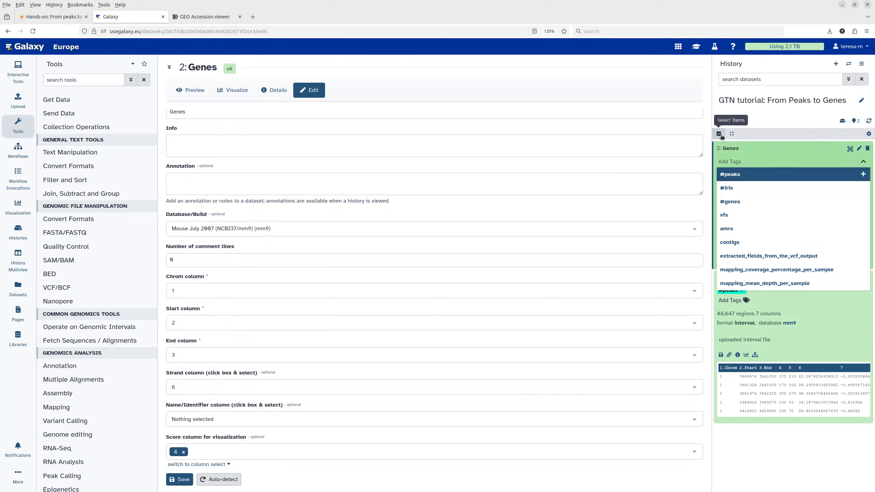
{"action": "type", "text": "#"}
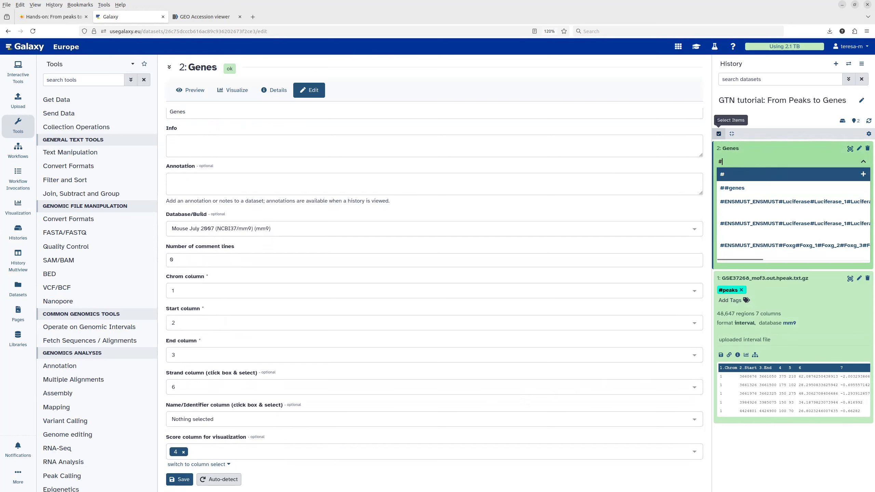
{"action": "type", "text": "gene"}
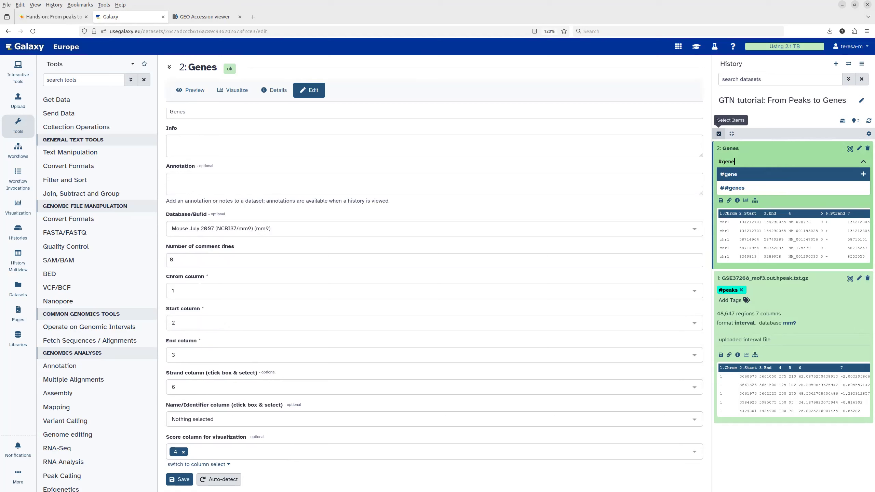
{"action": "type", "text": "s"}
{"action": "key", "text": "Return"}
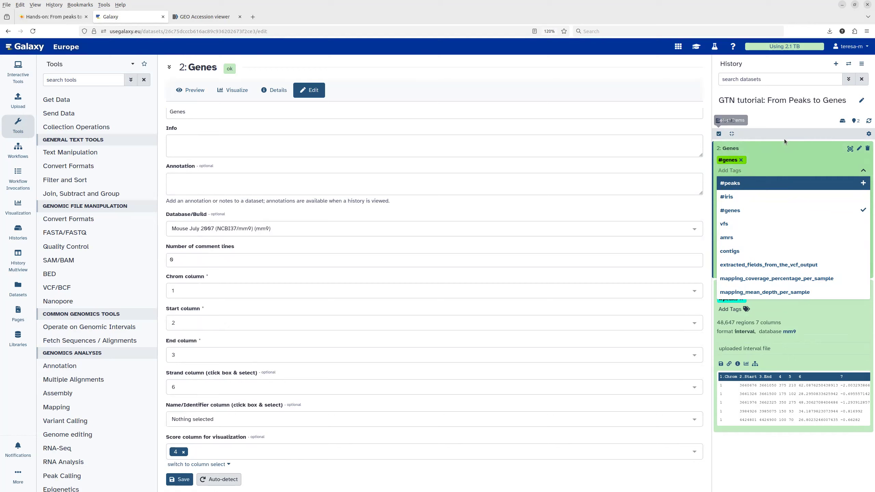
{"action": "left_click", "coordinate": [787, 152]}
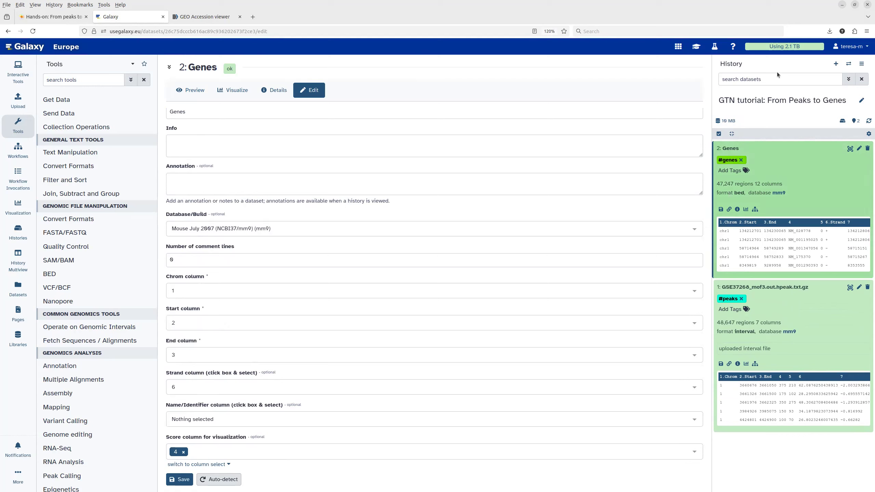
View the Genes dataset's contents, and with the Window Manager enabled open Genes and GSE37268_mof3.out.hpeak.txt.gz in separate windows.
{"action": "left_click", "coordinate": [851, 150]}
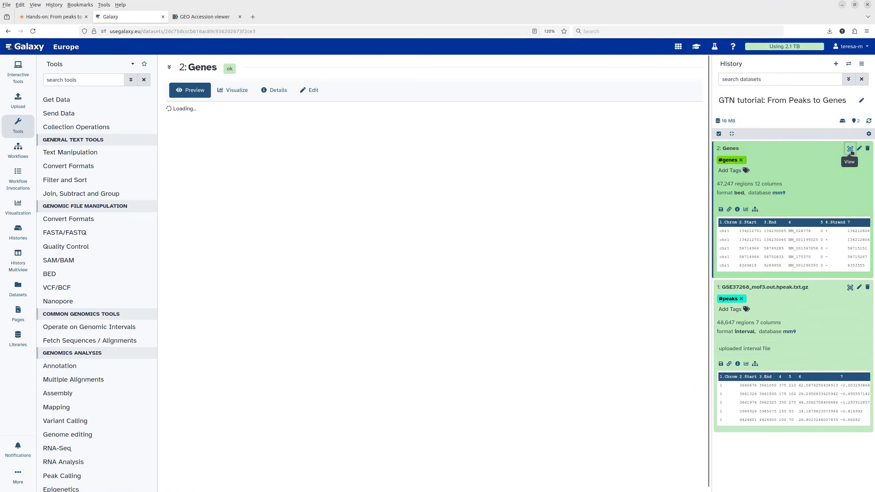
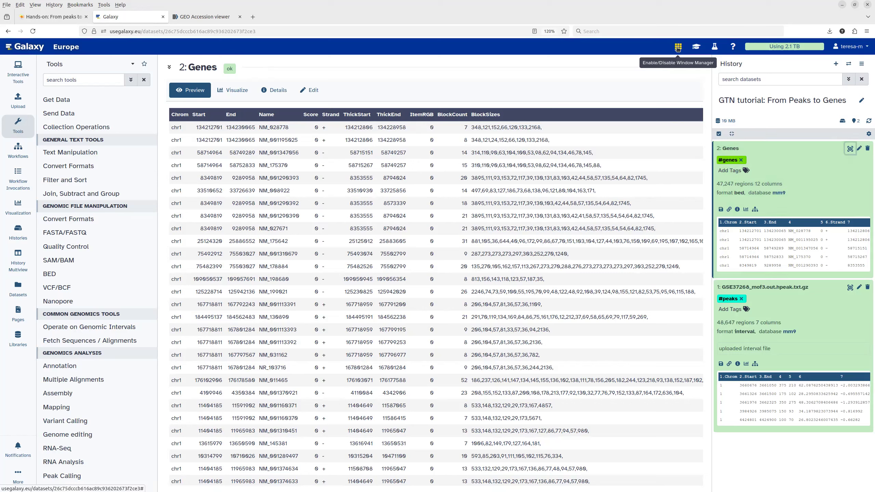
{"action": "left_click", "coordinate": [680, 50]}
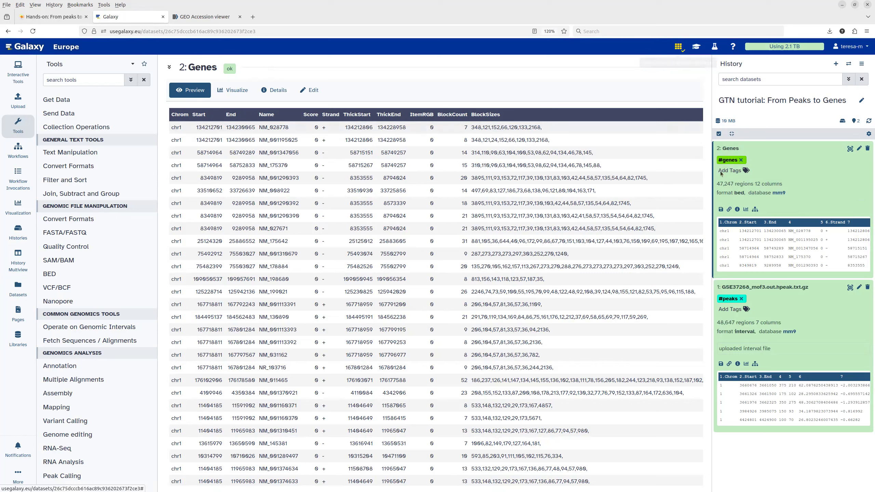
{"action": "left_click", "coordinate": [850, 149]}
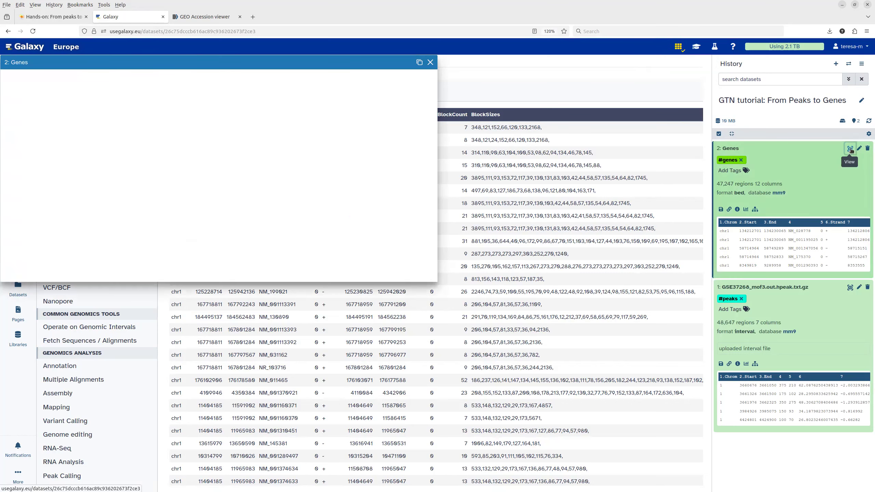
{"action": "left_click", "coordinate": [850, 288]}
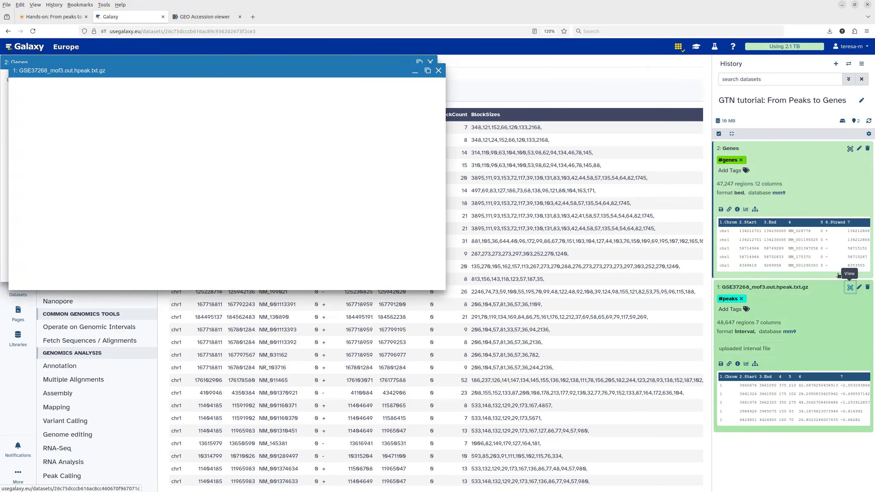
Place the GSE37268_mof3.out.hpeak.txt.gz window beside the Genes window to compare their columns, and close both windows.
{"action": "left_click_drag", "start_coordinate": [319, 68], "coordinate": [729, 68]}
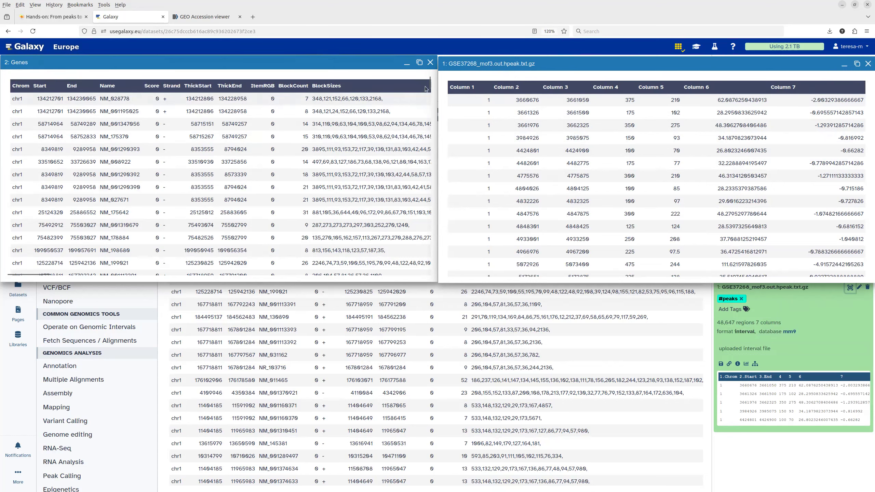
{"action": "left_click", "coordinate": [431, 62]}
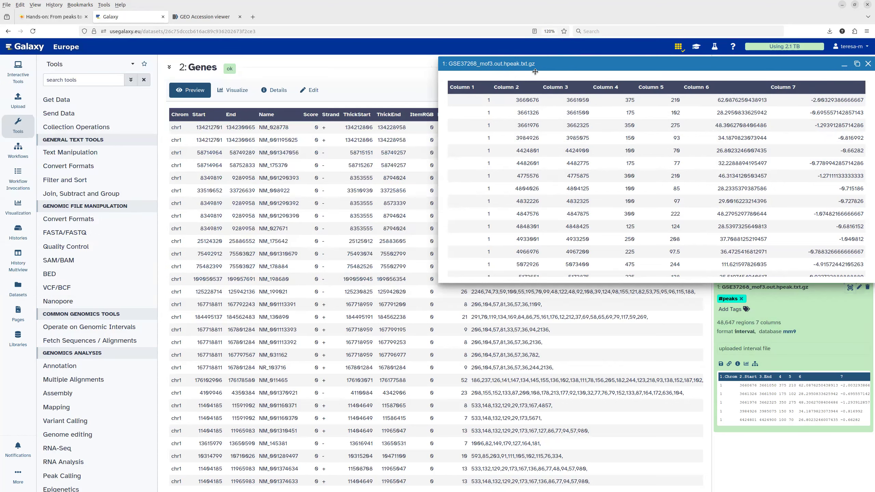
{"action": "left_click", "coordinate": [868, 64]}
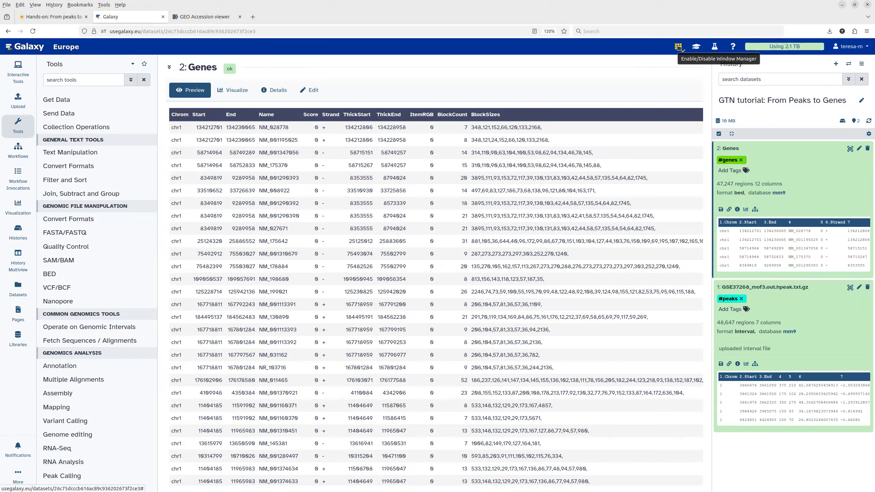
Open the embedded From peaks to genes tutorial and launch Select last lines from a dataset (tail) from its View end of file section.
{"action": "left_click", "coordinate": [697, 46]}
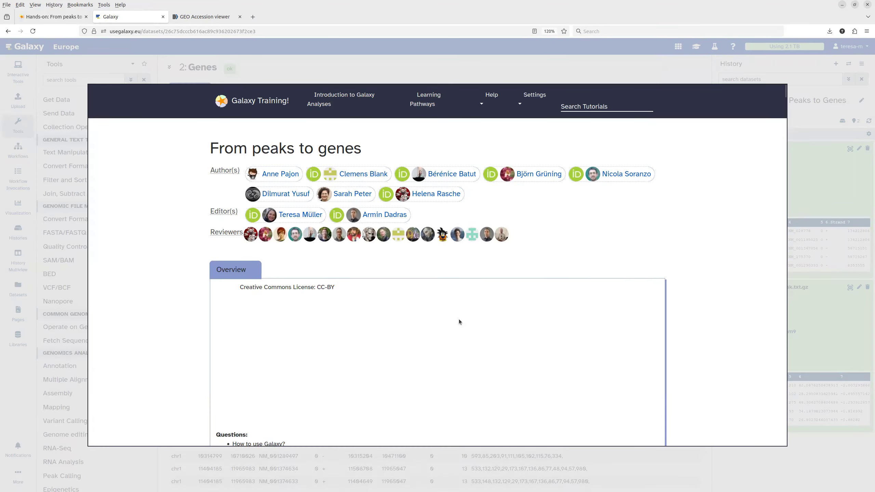
{"action": "scroll", "coordinate": [455, 311], "scroll_direction": "down", "scroll_amount": 1}
{"action": "scroll", "coordinate": [449, 294], "scroll_direction": "down", "scroll_amount": 8}
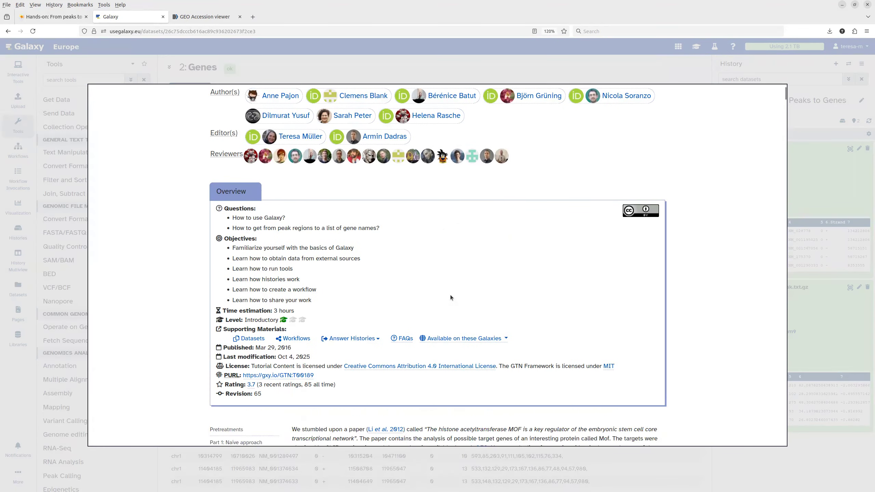
{"action": "scroll", "coordinate": [450, 297], "scroll_direction": "down", "scroll_amount": 15}
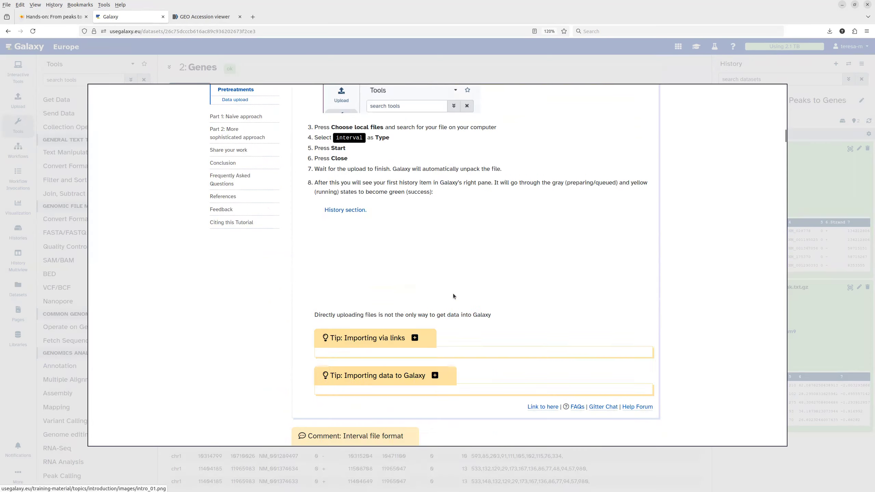
{"action": "scroll", "coordinate": [451, 291], "scroll_direction": "down", "scroll_amount": 12}
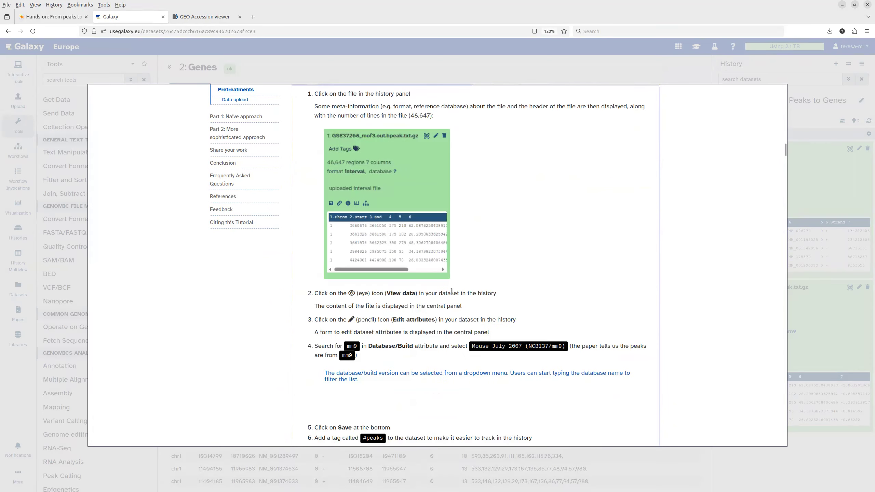
{"action": "scroll", "coordinate": [452, 290], "scroll_direction": "down", "scroll_amount": 12}
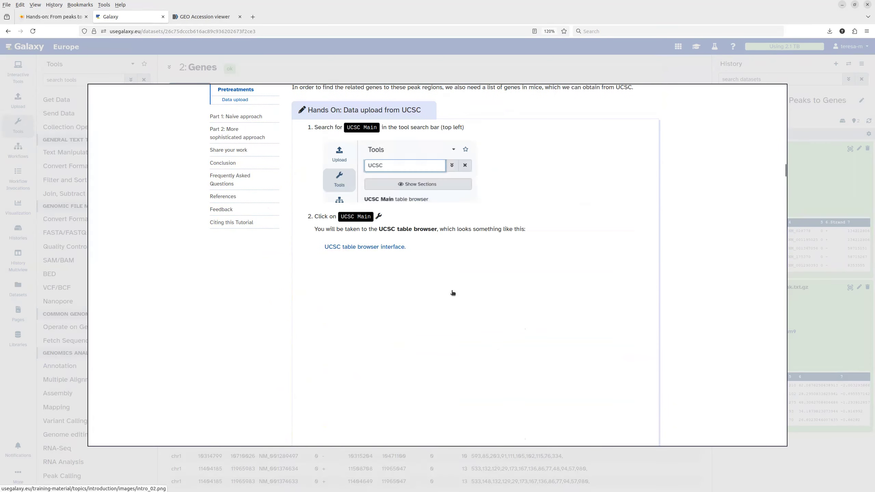
{"action": "scroll", "coordinate": [453, 293], "scroll_direction": "down", "scroll_amount": 12}
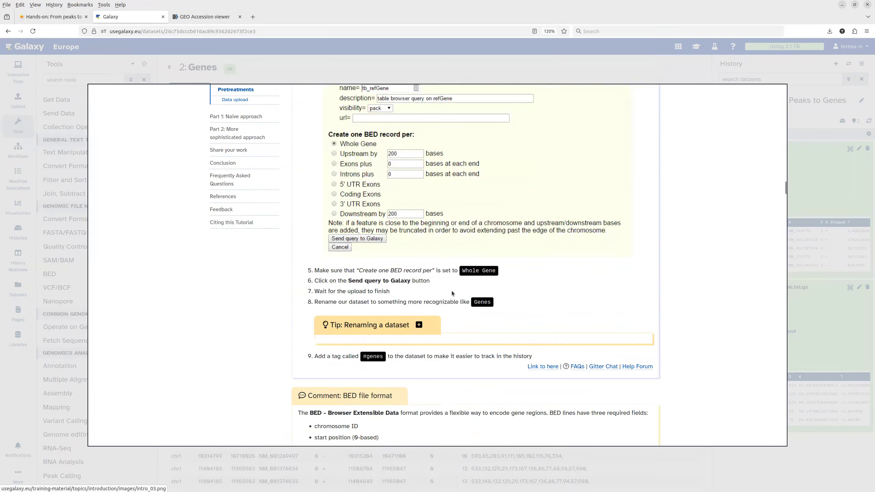
{"action": "scroll", "coordinate": [452, 293], "scroll_direction": "down", "scroll_amount": 12}
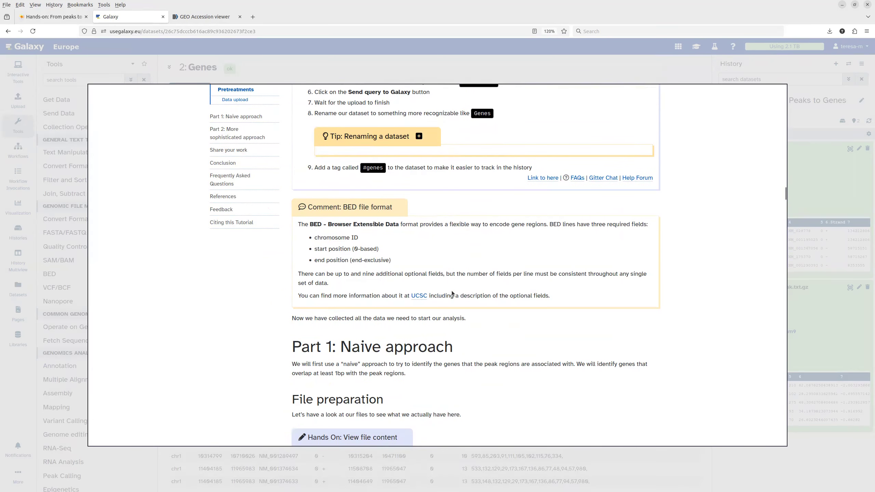
{"action": "scroll", "coordinate": [452, 294], "scroll_direction": "down", "scroll_amount": 5}
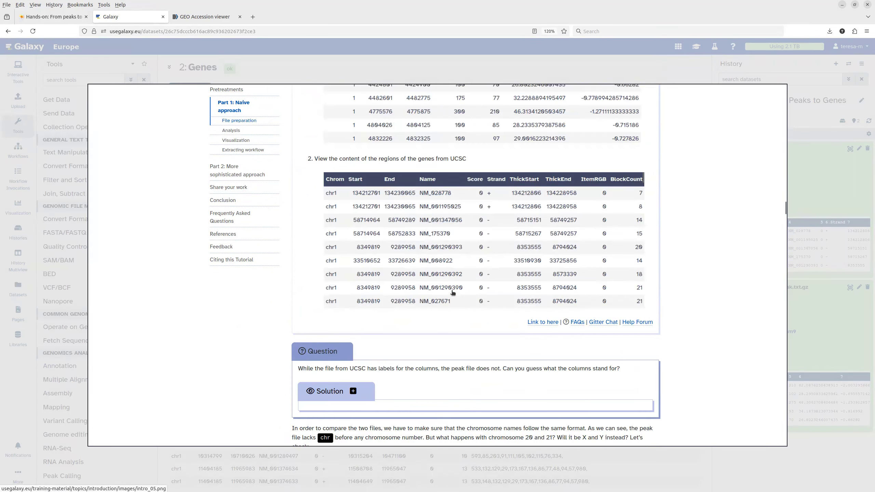
{"action": "scroll", "coordinate": [452, 292], "scroll_direction": "down", "scroll_amount": 5}
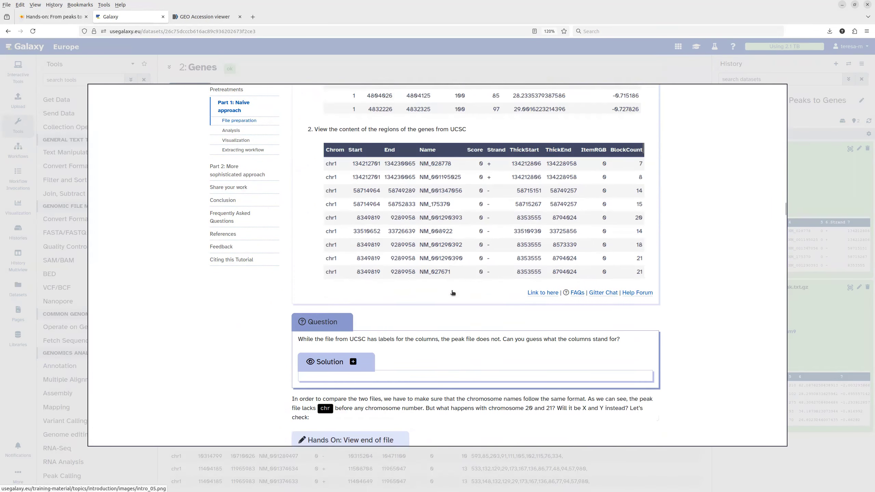
{"action": "scroll", "coordinate": [452, 293], "scroll_direction": "down", "scroll_amount": 3}
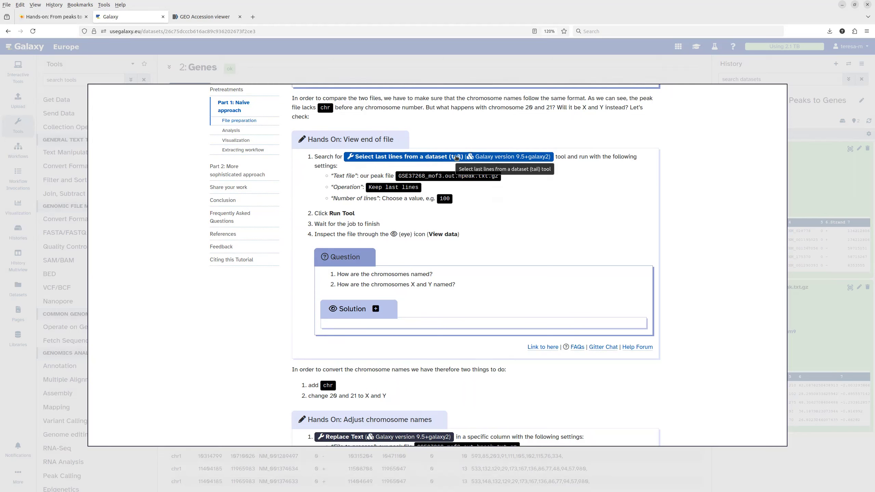
{"action": "left_click", "coordinate": [457, 157]}
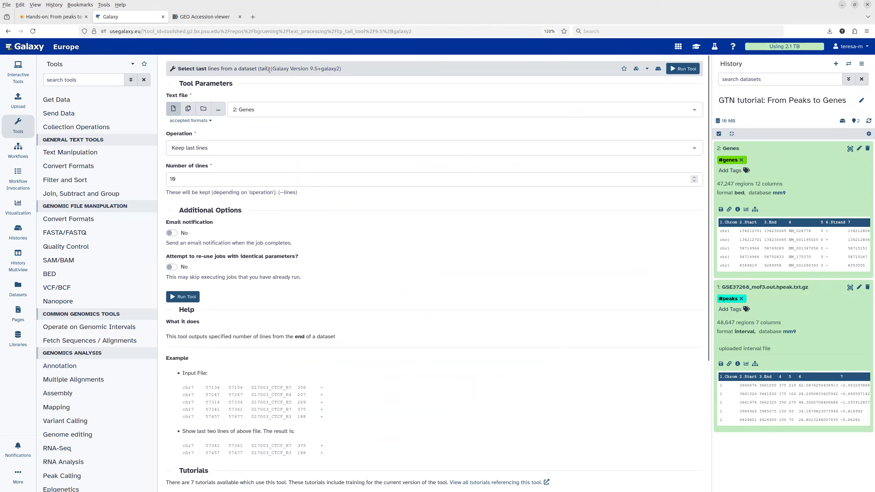
Run Select last lines on GSE37268_mof3.out.hpeak.txt.gz, keeping the last 100 lines.
{"action": "left_click_drag", "start_coordinate": [272, 70], "coordinate": [340, 70]}
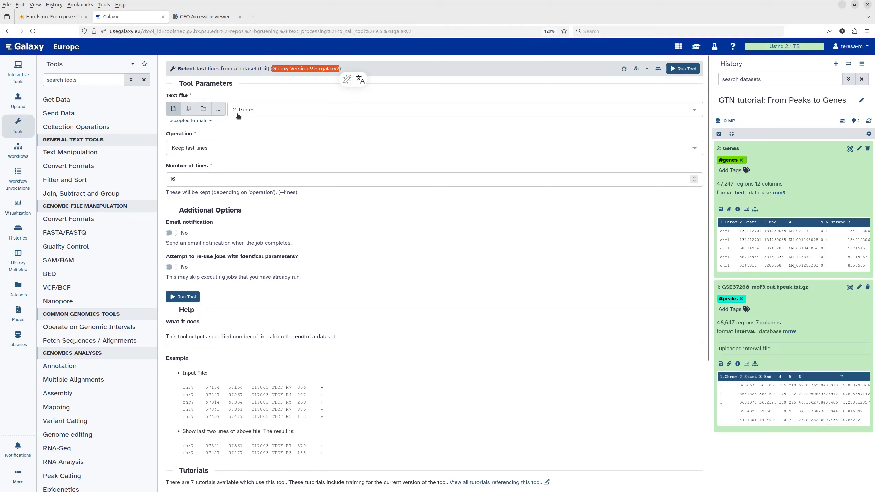
{"action": "left_click", "coordinate": [270, 109]}
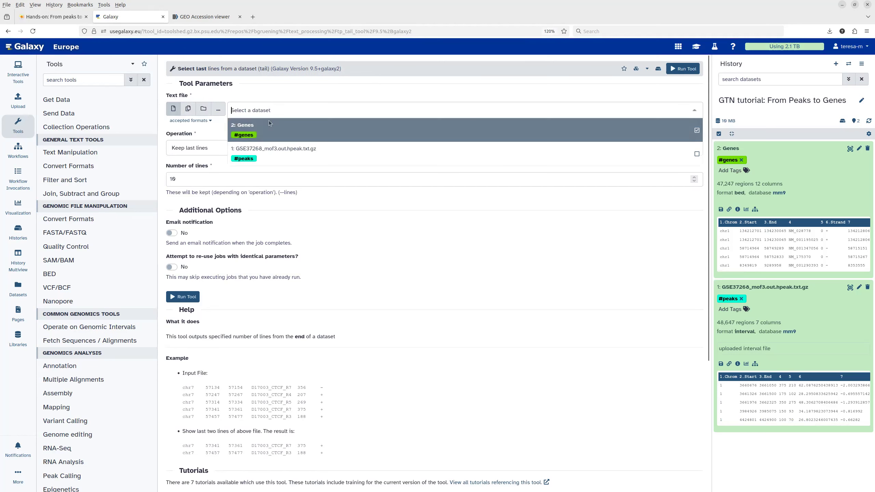
{"action": "left_click", "coordinate": [274, 153]}
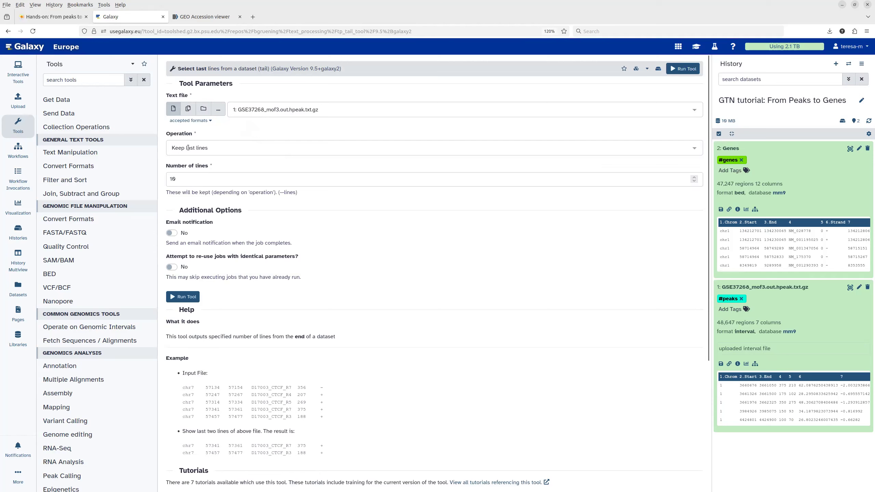
{"action": "left_click", "coordinate": [184, 179]}
{"action": "type", "text": "0"}
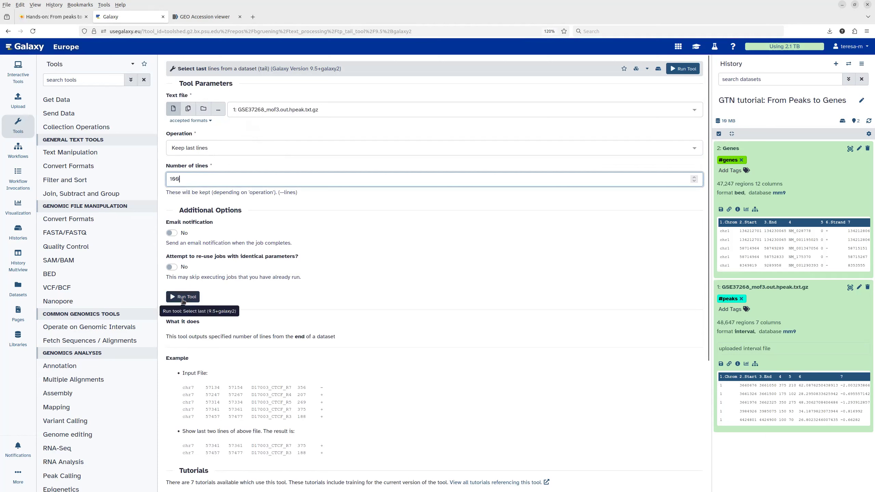
{"action": "left_click", "coordinate": [183, 297]}
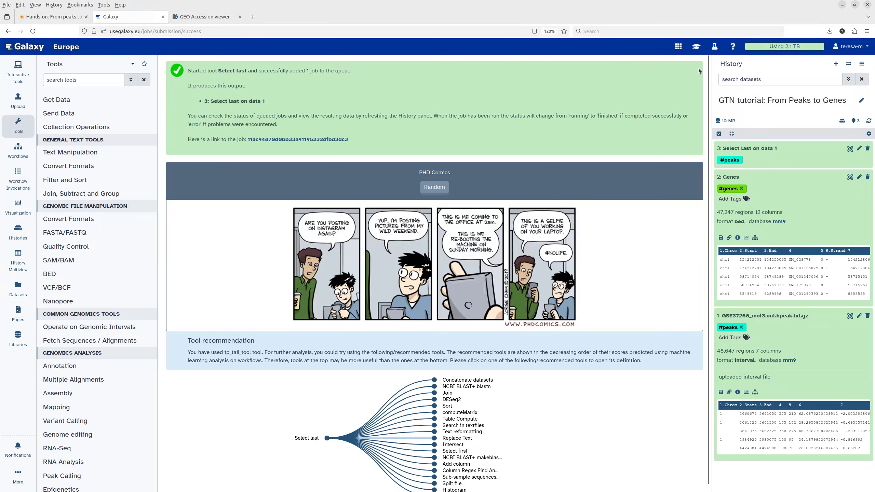
Expand the Select last on data 1 dataset and view its contents to examine how the chromosomes are named in Column 1.
{"action": "left_click", "coordinate": [769, 149]}
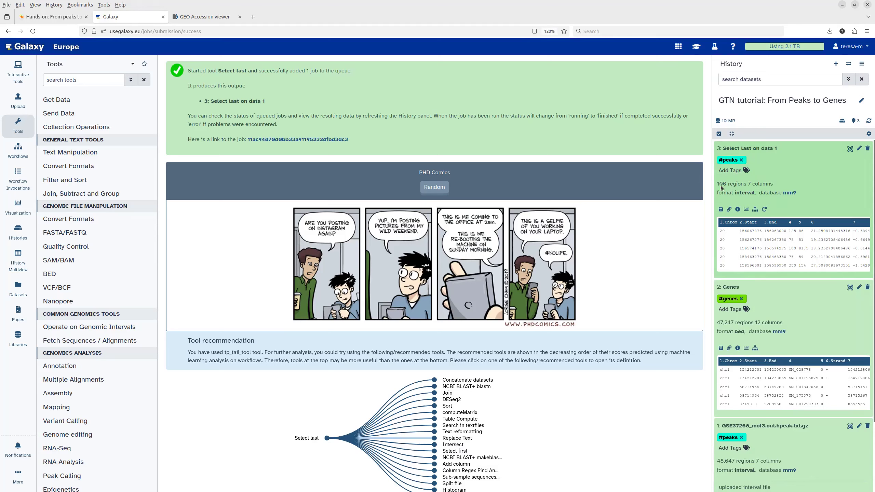
{"action": "left_click", "coordinate": [849, 149]}
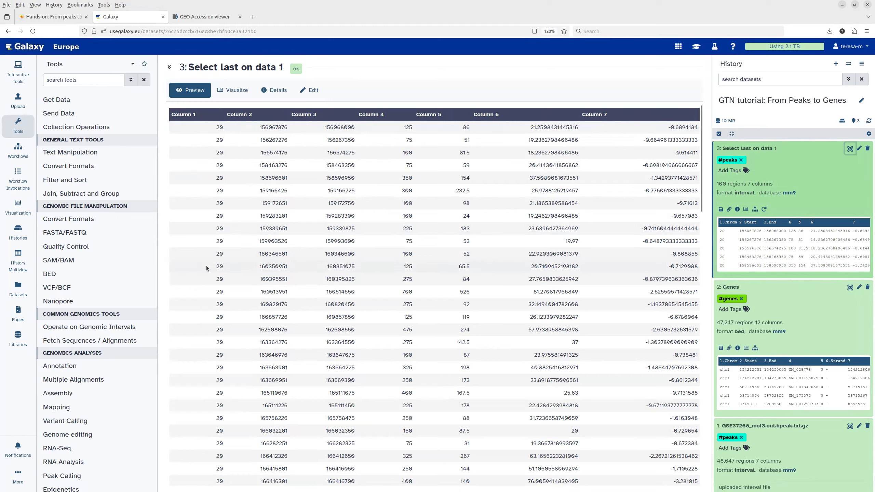
{"action": "scroll", "coordinate": [219, 277], "scroll_direction": "down", "scroll_amount": 10}
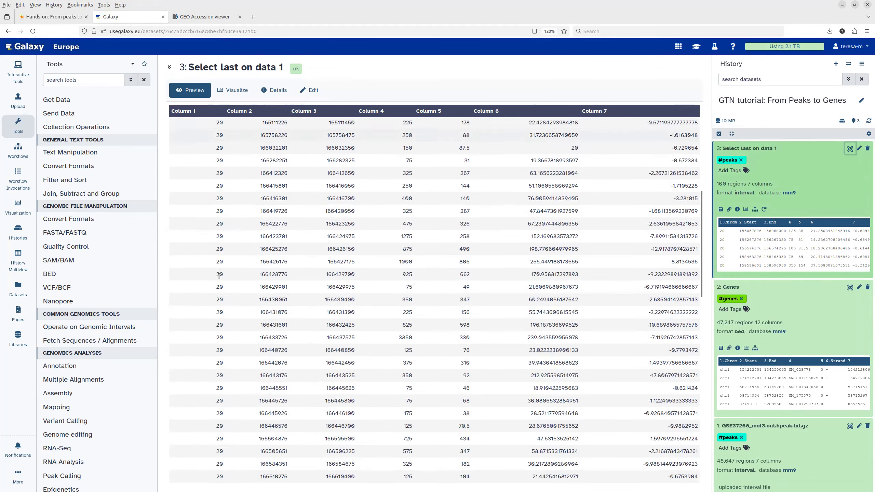
{"action": "scroll", "coordinate": [219, 277], "scroll_direction": "down", "scroll_amount": 2}
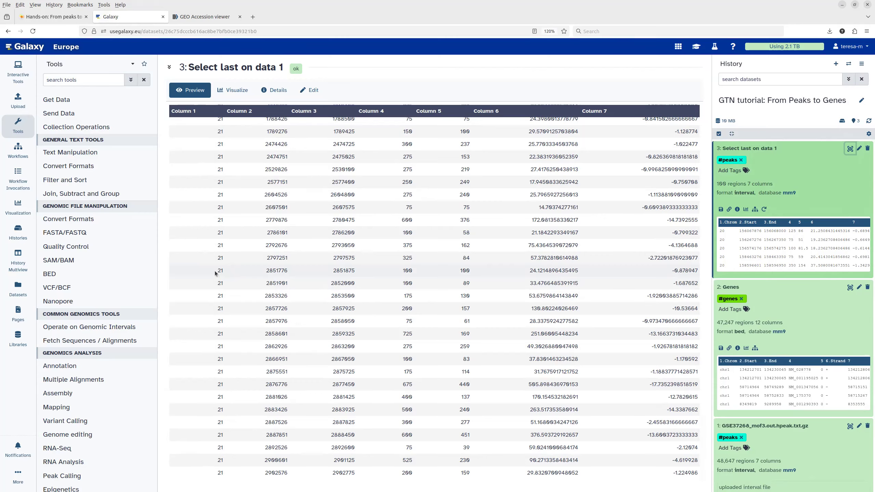
{"action": "scroll", "coordinate": [214, 274], "scroll_direction": "up", "scroll_amount": 10}
{"action": "scroll", "coordinate": [212, 271], "scroll_direction": "up", "scroll_amount": 5}
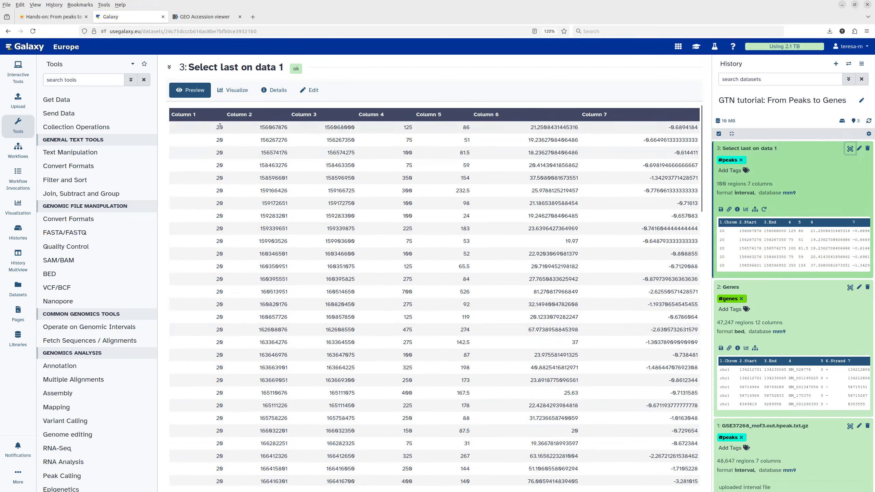
{"action": "scroll", "coordinate": [224, 203], "scroll_direction": "down", "scroll_amount": 10}
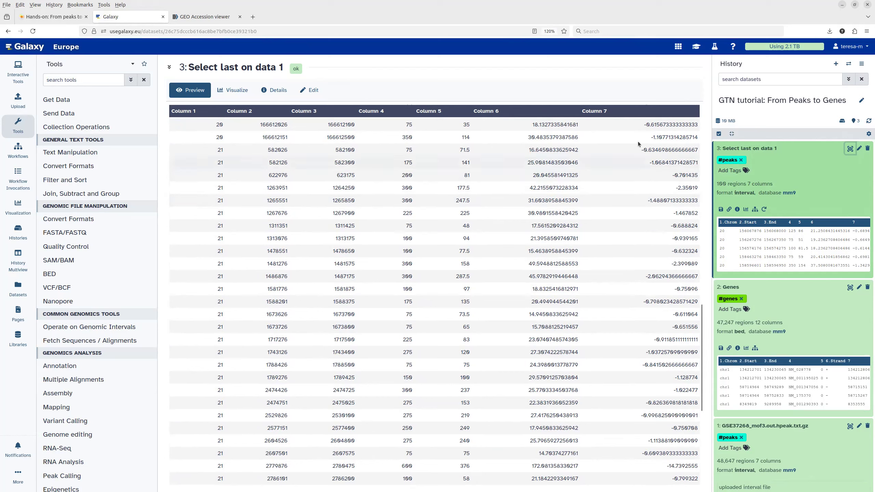
Launch Replace Text from the tutorial's Adjust chromosome names section and choose GSE37268_mof3.out.hpeak.txt.gz as the file to process.
{"action": "left_click", "coordinate": [696, 46]}
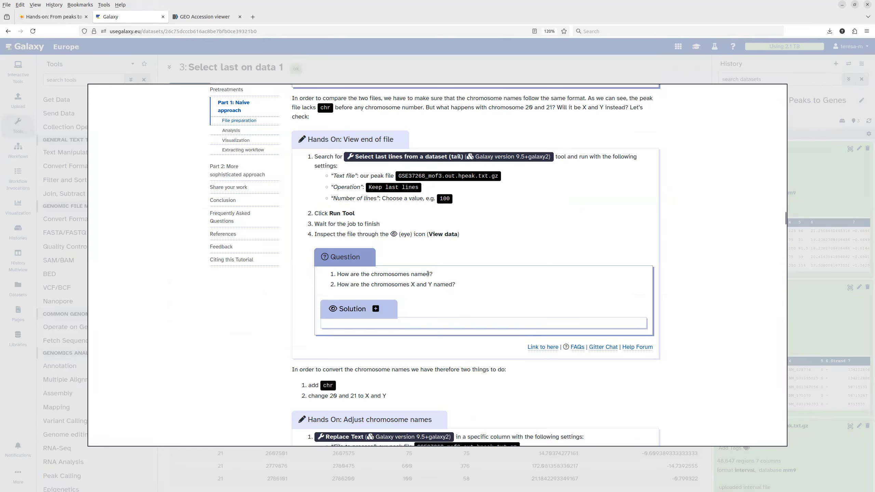
{"action": "scroll", "coordinate": [428, 274], "scroll_direction": "down", "scroll_amount": 5}
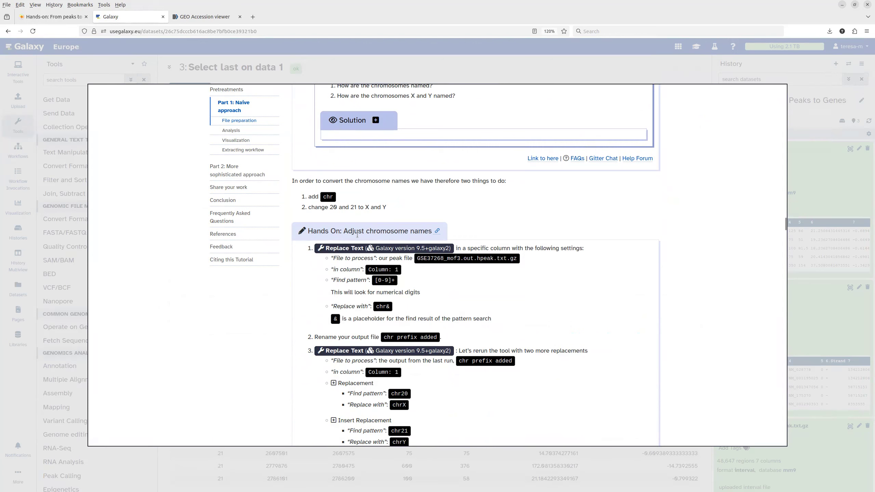
{"action": "left_click", "coordinate": [365, 249]}
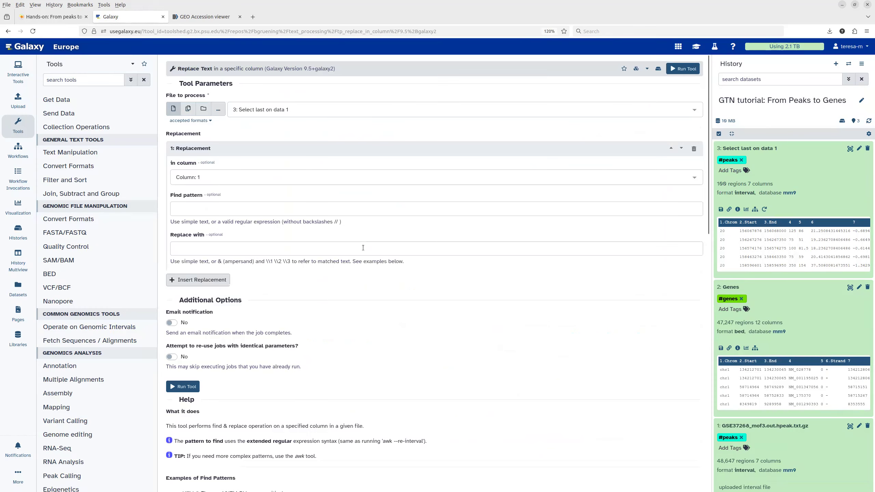
{"action": "left_click", "coordinate": [292, 110]}
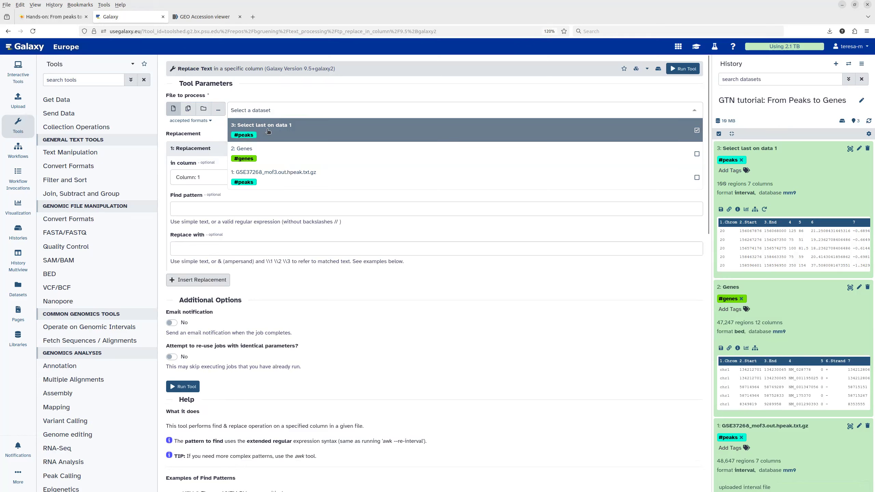
{"action": "left_click", "coordinate": [282, 173]}
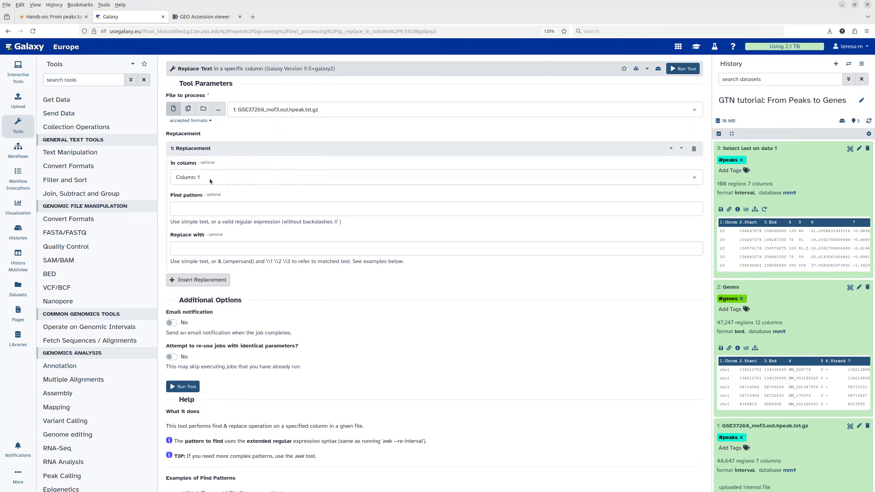
Set the find pattern of the Column 1 replacement to [0-9]+.
{"action": "left_click", "coordinate": [203, 212]}
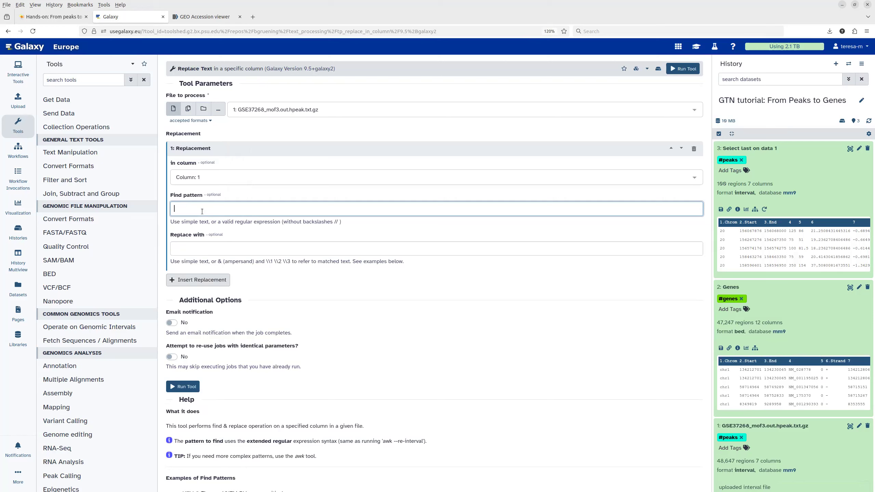
{"action": "type", "text": "["}
{"action": "type", "text": "0-9]+"}
{"action": "left_click_drag", "start_coordinate": [174, 208], "coordinate": [185, 207]}
{"action": "left_click_drag", "start_coordinate": [176, 209], "coordinate": [185, 209]}
{"action": "left_click", "coordinate": [193, 209]}
Set the replacement text for Column 1 to chr& and run the Replace Text tool.
{"action": "left_click", "coordinate": [190, 251]}
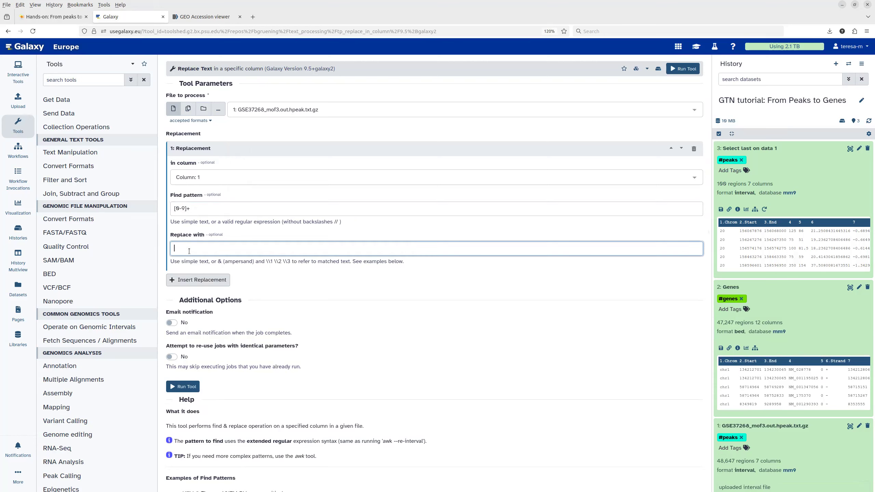
{"action": "type", "text": "ch"}
{"action": "key", "text": "BackSpace"}
{"action": "type", "text": "hr"}
{"action": "type", "text": "&"}
{"action": "key", "text": "BackSpace"}
{"action": "left_click", "coordinate": [184, 387]}
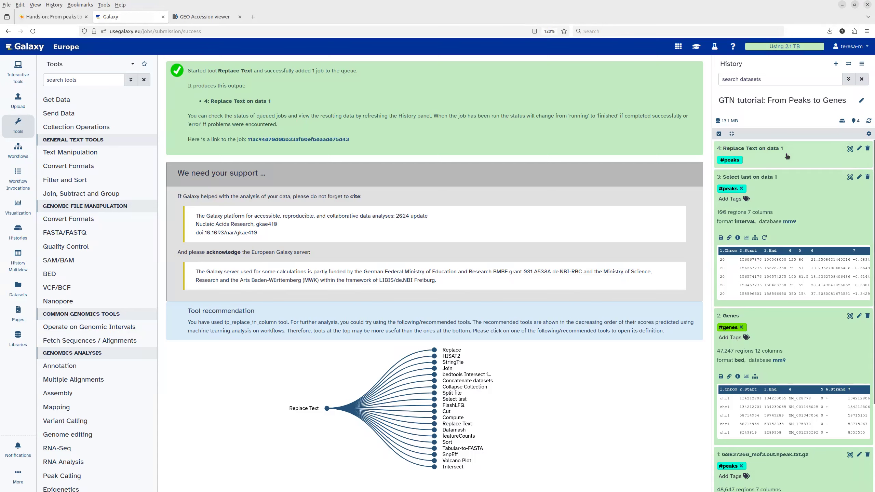
Expand the Replace Text on data 1 dataset in the history and view its contents to check the chromosome names.
{"action": "left_click", "coordinate": [776, 149]}
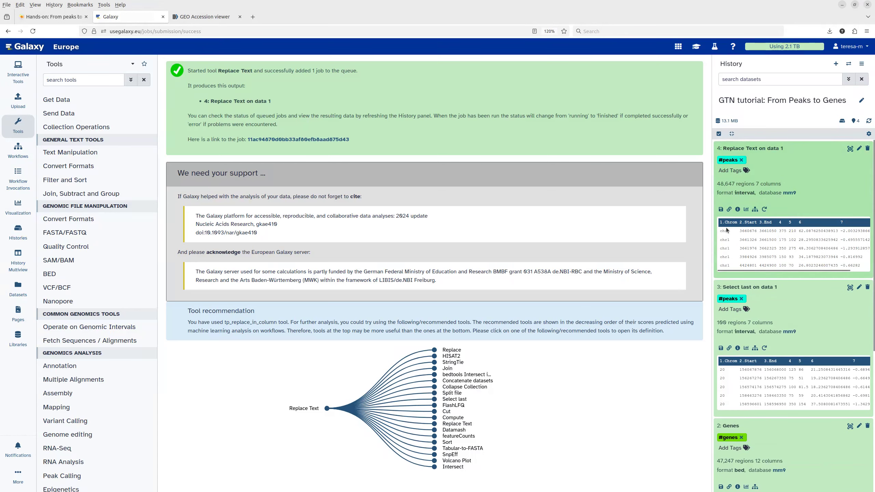
{"action": "left_click", "coordinate": [850, 149]}
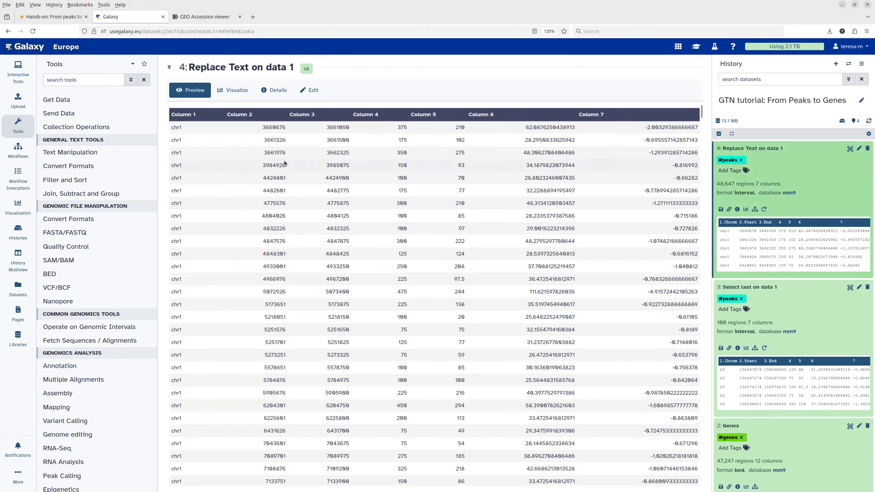
Reopen the Replace Text job that produced dataset 4 for a rerun and choose Replace Text on data 1 as the file to process.
{"action": "scroll", "coordinate": [186, 155], "scroll_direction": "down", "scroll_amount": 15}
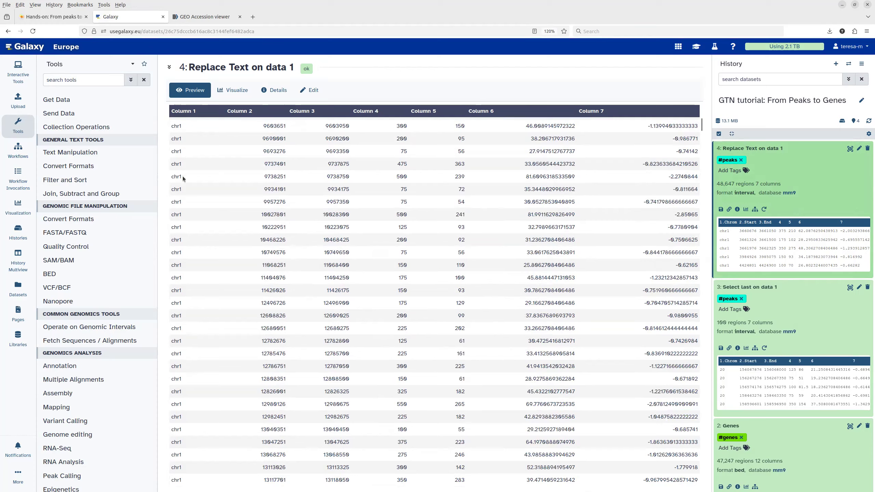
{"action": "scroll", "coordinate": [183, 178], "scroll_direction": "up", "scroll_amount": 15}
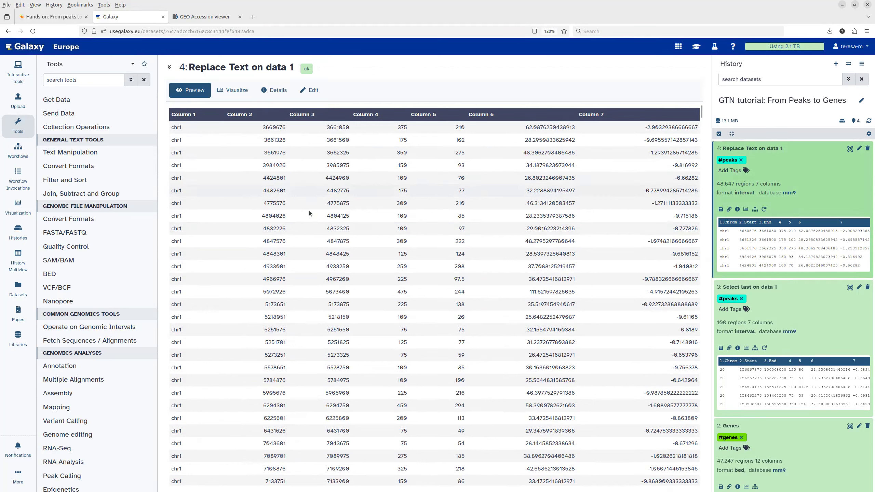
{"action": "left_click", "coordinate": [764, 209]}
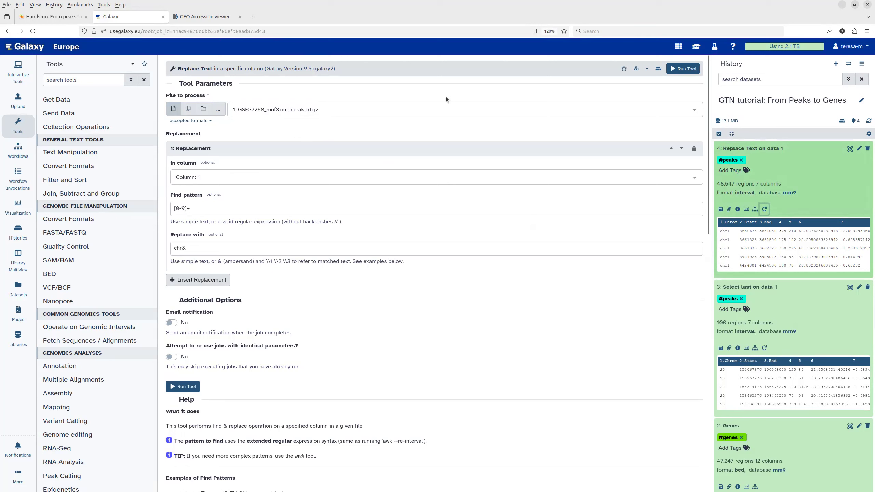
{"action": "left_click", "coordinate": [427, 110]}
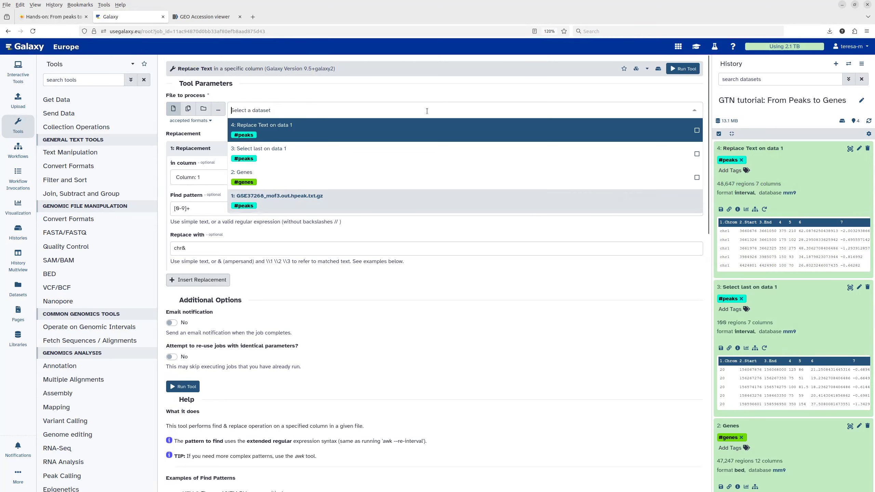
{"action": "left_click", "coordinate": [278, 133]}
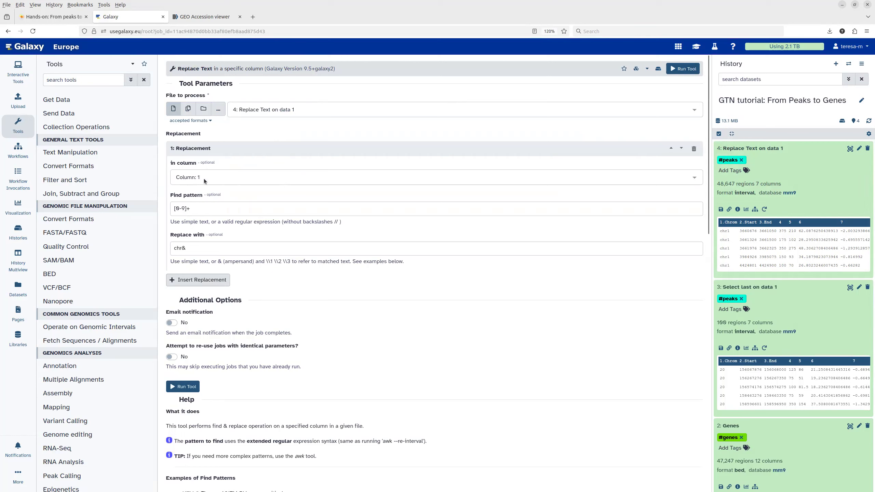
Set the first replacement's find pattern to chr20 and its replacement text to chrX.
{"action": "left_click", "coordinate": [199, 210]}
{"action": "left_click_drag", "start_coordinate": [191, 209], "coordinate": [171, 209]}
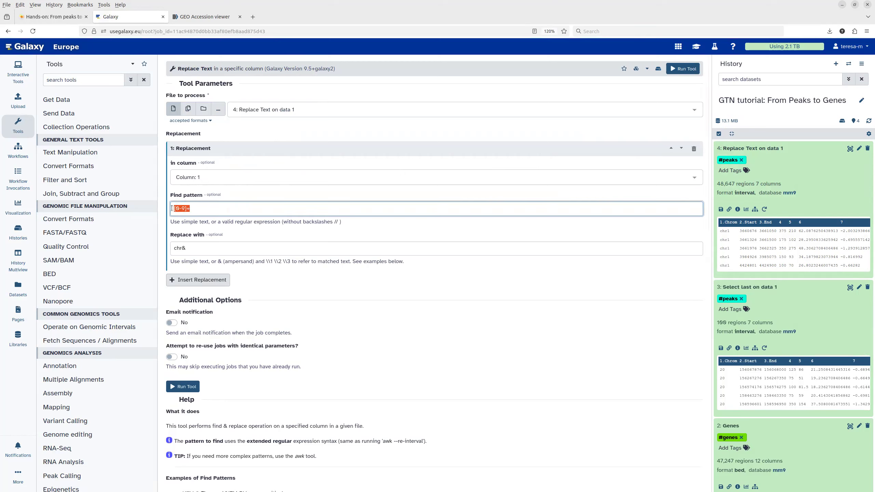
{"action": "type", "text": "chr20"}
{"action": "left_click", "coordinate": [192, 249]}
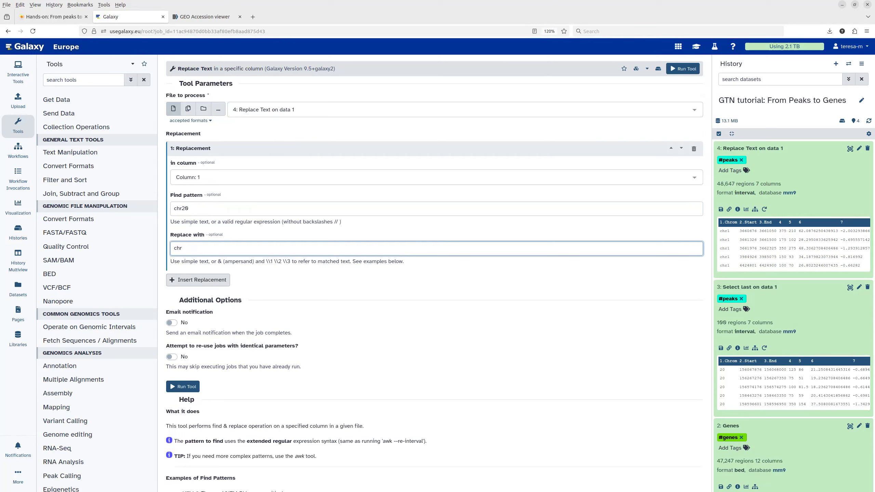
{"action": "type", "text": "X"}
Add a second replacement for Column 1 that changes chr21 to chrY, and run the Replace Text tool.
{"action": "left_click", "coordinate": [189, 284]}
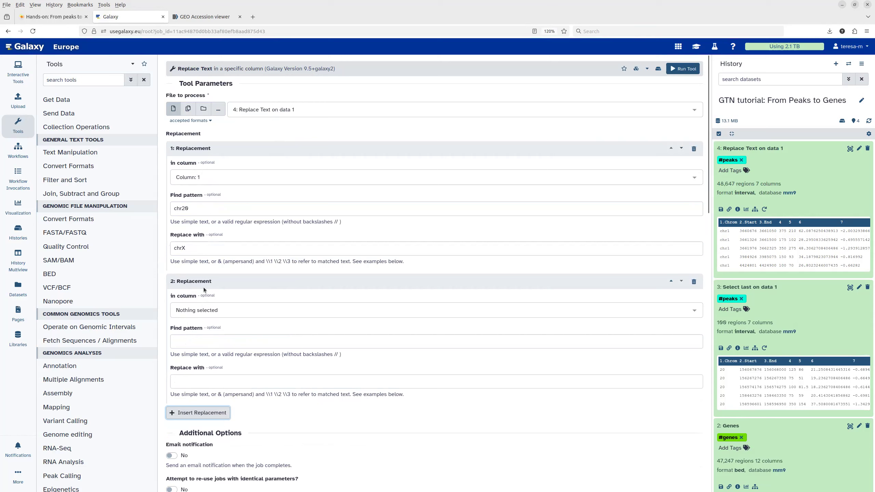
{"action": "left_click", "coordinate": [230, 311]}
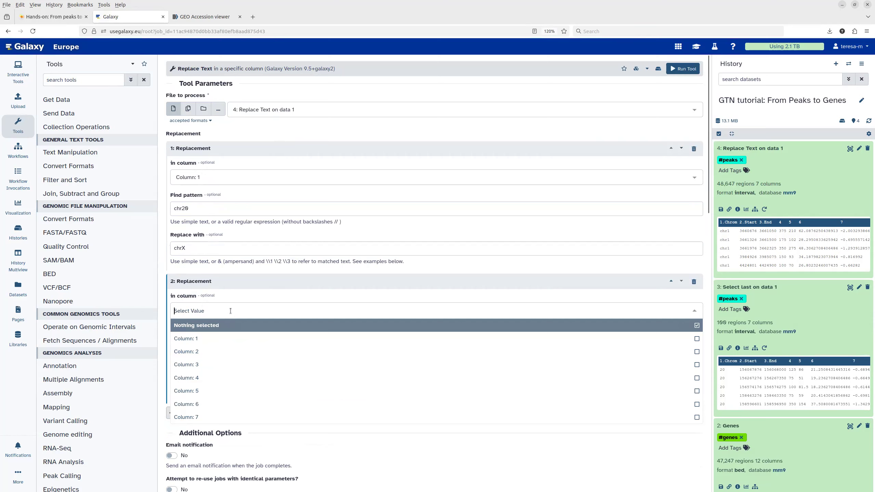
{"action": "left_click", "coordinate": [202, 337]}
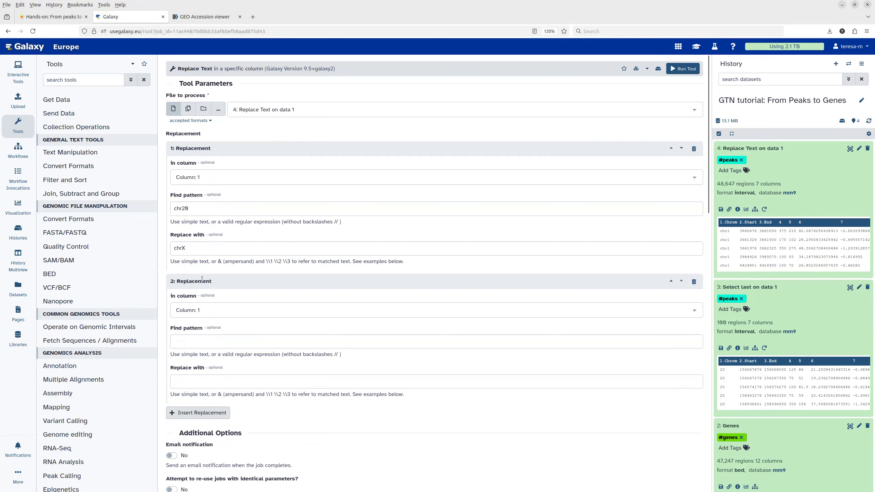
{"action": "left_click", "coordinate": [191, 341]}
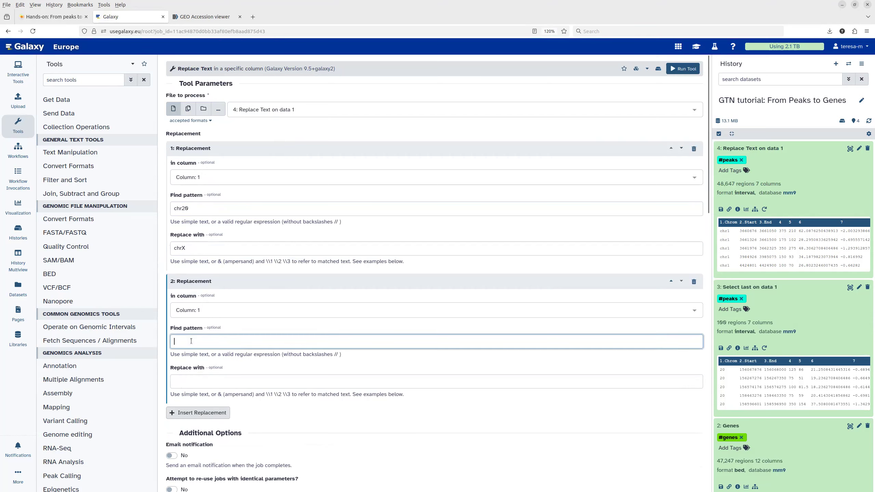
{"action": "type", "text": "chr21"}
{"action": "left_click", "coordinate": [192, 383]}
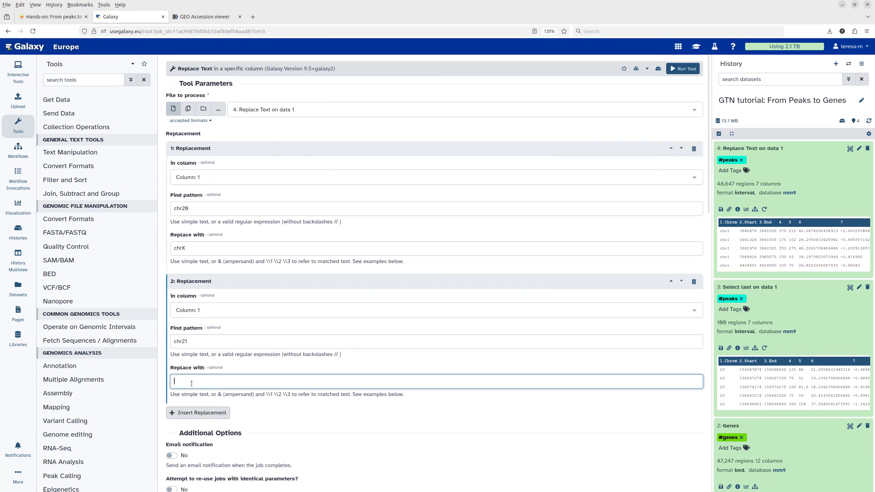
{"action": "type", "text": "chrY"}
{"action": "scroll", "coordinate": [246, 271], "scroll_direction": "down", "scroll_amount": 3}
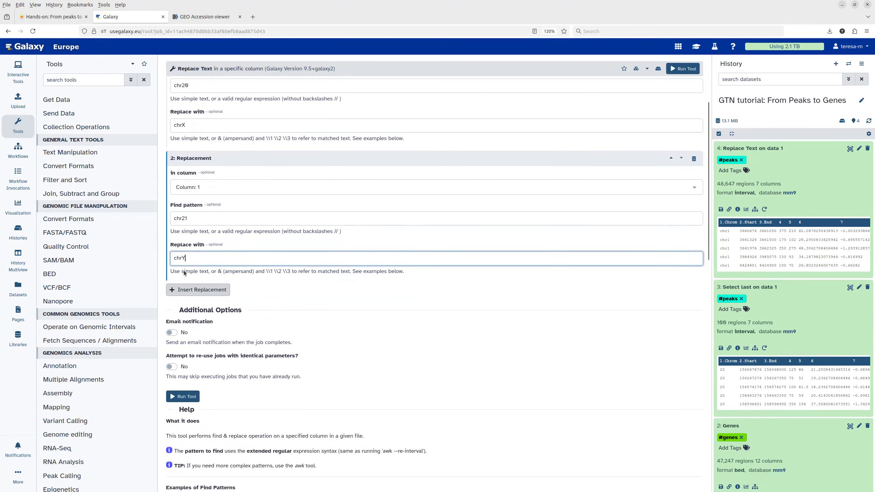
{"action": "left_click", "coordinate": [181, 397]}
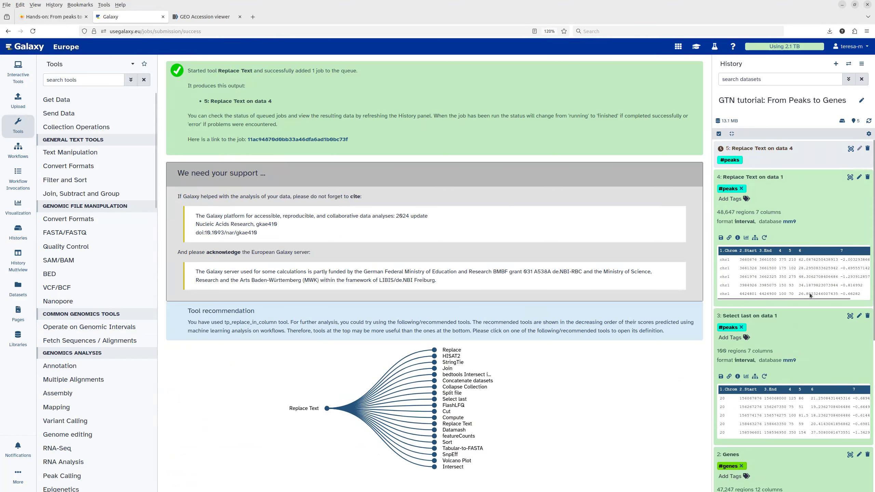
Expand the Replace Text on data 4 dataset in the history and view its contents.
{"action": "scroll", "coordinate": [773, 348], "scroll_direction": "down", "scroll_amount": 5}
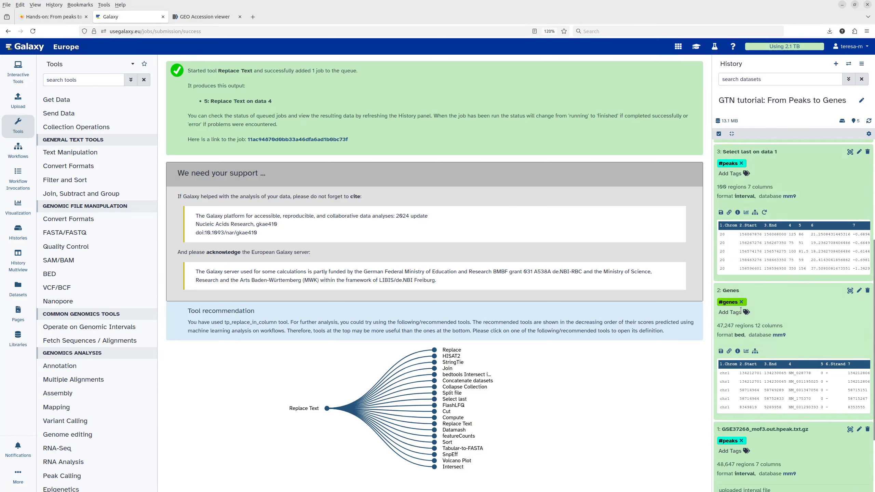
{"action": "scroll", "coordinate": [751, 360], "scroll_direction": "up", "scroll_amount": 5}
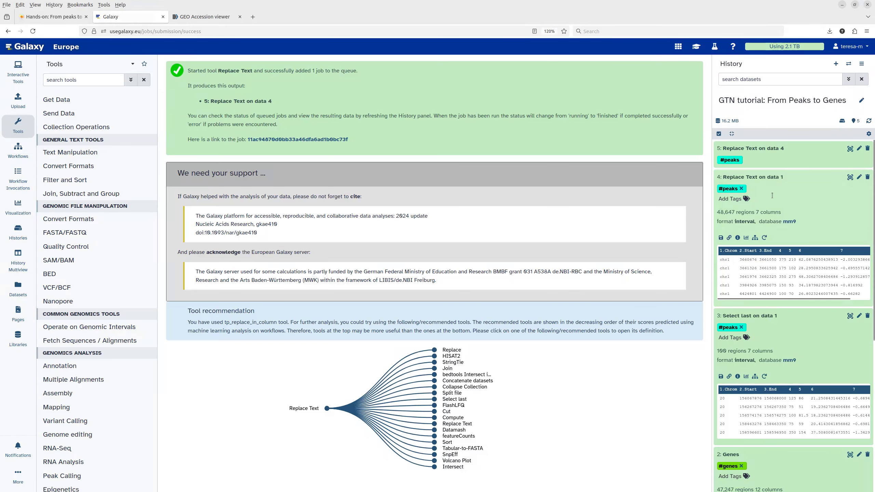
{"action": "left_click", "coordinate": [778, 149]}
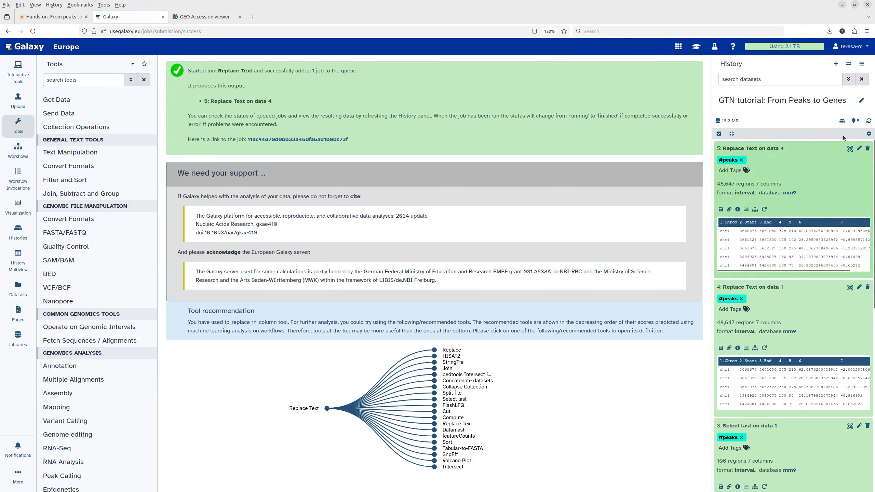
{"action": "left_click", "coordinate": [851, 149]}
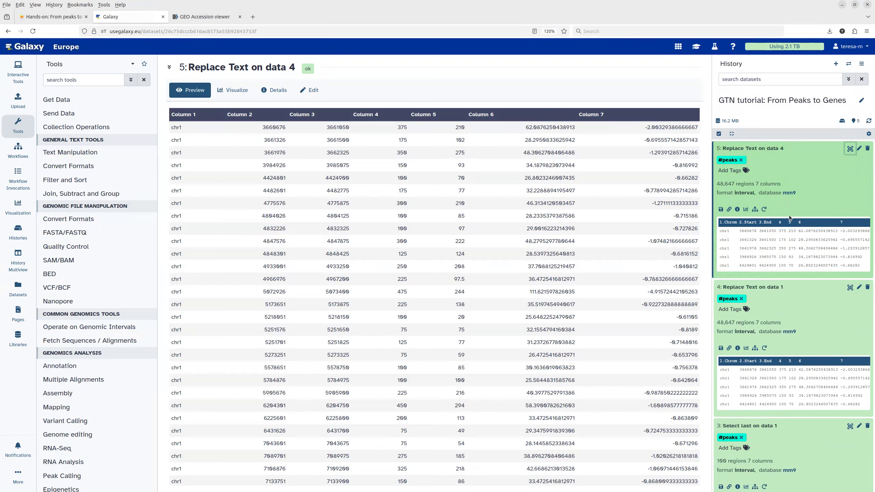
Rerun the earlier Select last job with Replace Text on data 4 as the text file, keeping the last 100 lines.
{"action": "scroll", "coordinate": [806, 291], "scroll_direction": "down", "scroll_amount": 4}
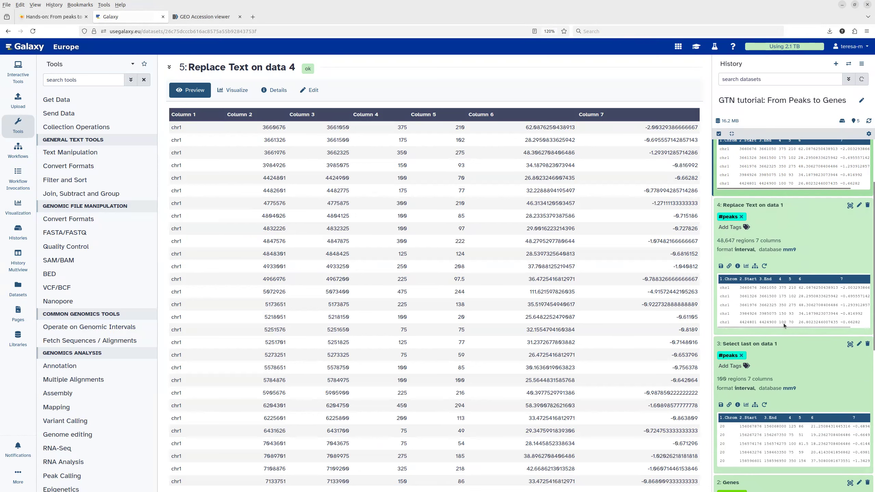
{"action": "scroll", "coordinate": [784, 323], "scroll_direction": "down", "scroll_amount": 2}
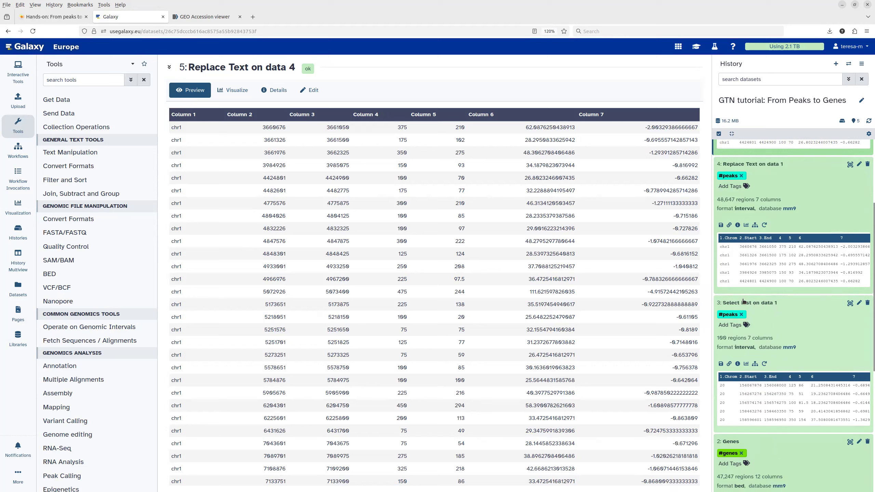
{"action": "left_click", "coordinate": [765, 364]}
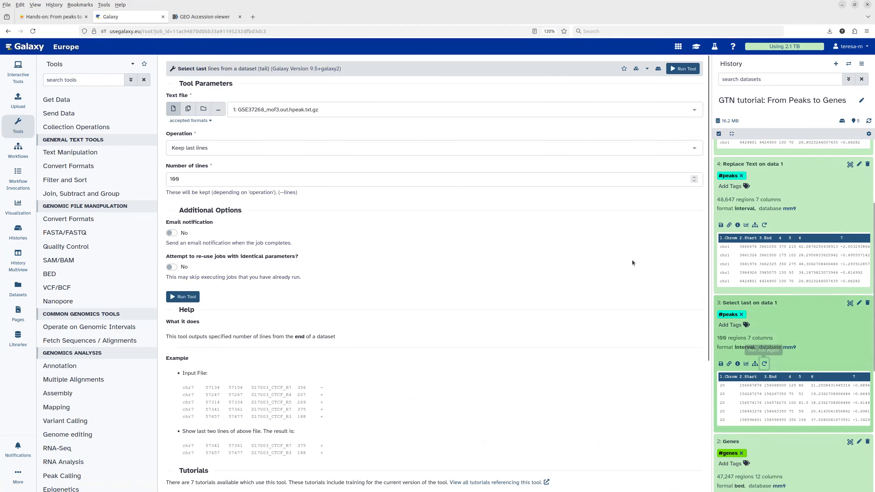
{"action": "left_click", "coordinate": [312, 107]}
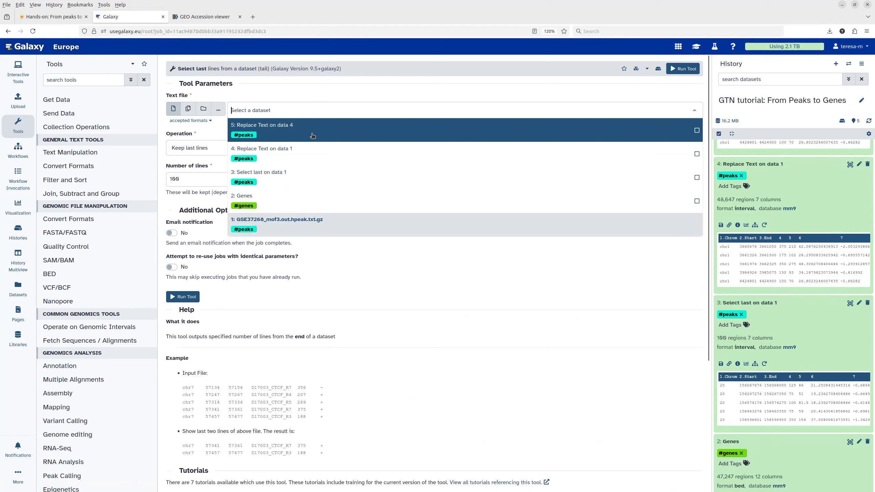
{"action": "left_click", "coordinate": [267, 132]}
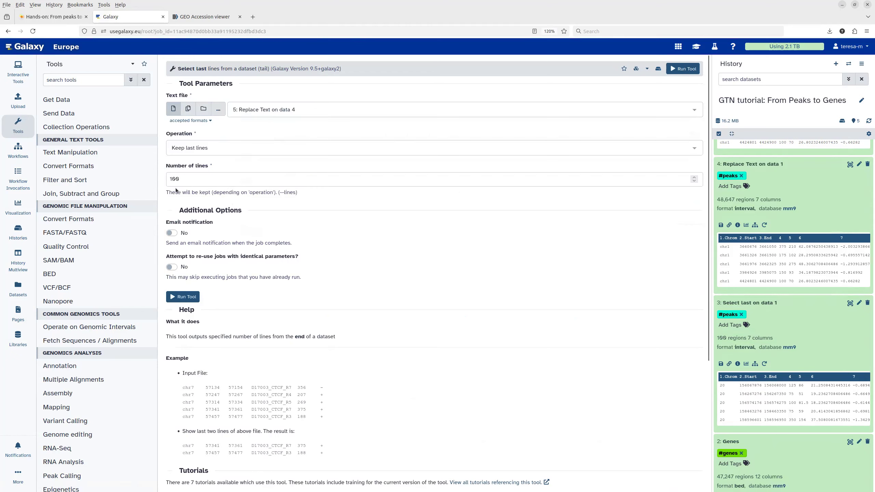
{"action": "left_click", "coordinate": [185, 298]}
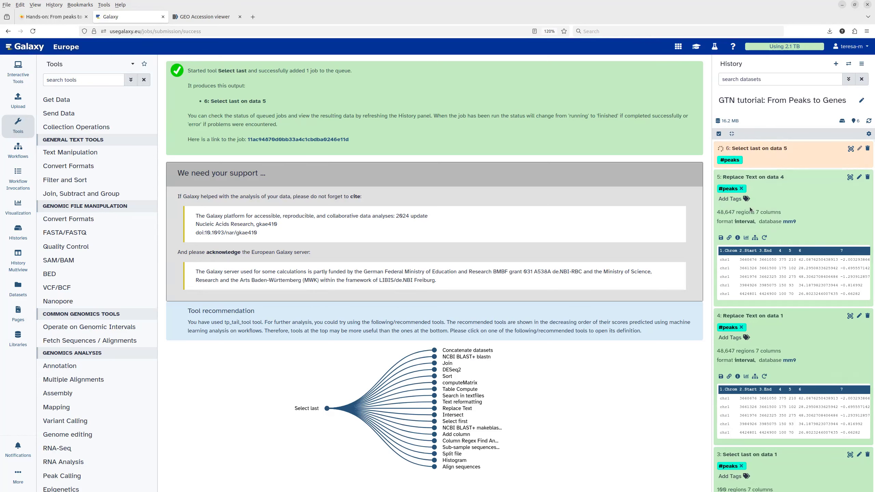
View the contents of Select last on data 5 and check the chromosome names in Column 1 down through the rows.
{"action": "scroll", "coordinate": [753, 215], "scroll_direction": "down", "scroll_amount": 10}
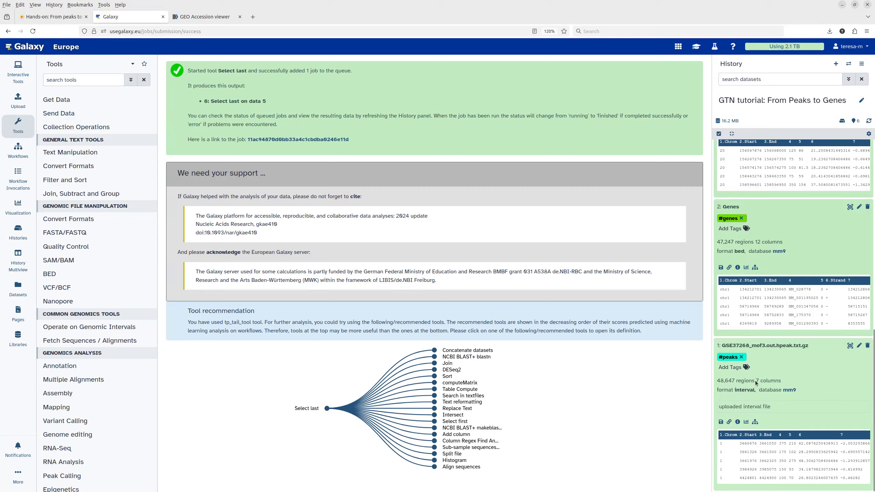
{"action": "scroll", "coordinate": [755, 380], "scroll_direction": "up", "scroll_amount": 10}
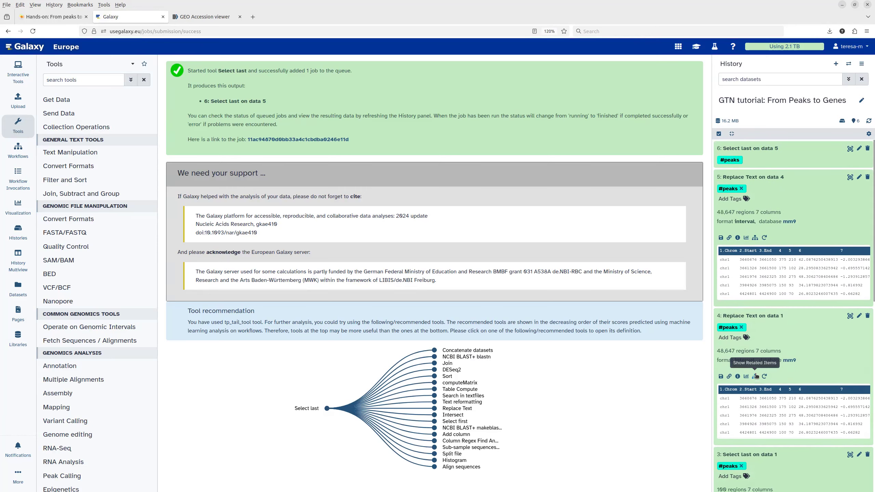
{"action": "left_click", "coordinate": [850, 149]}
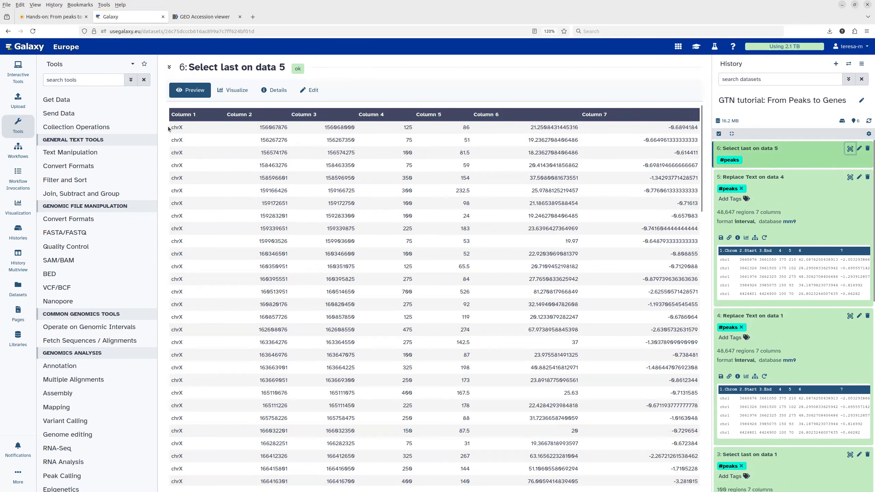
{"action": "scroll", "coordinate": [181, 238], "scroll_direction": "down", "scroll_amount": 20}
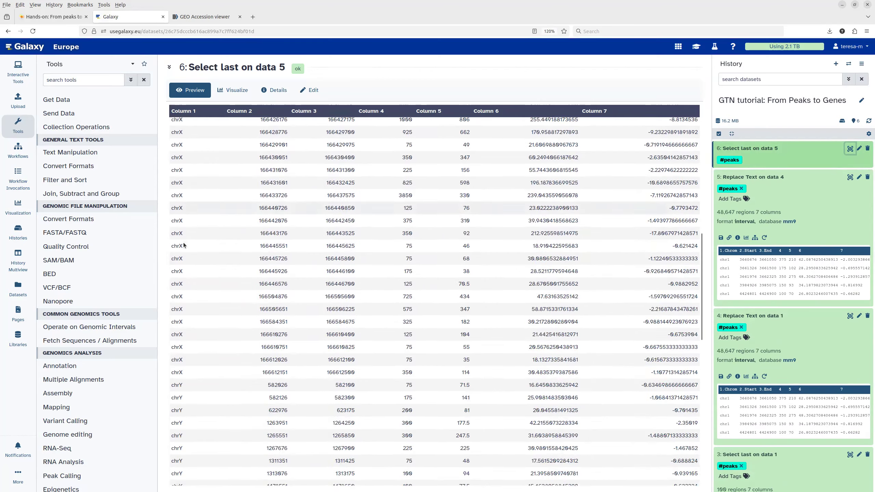
{"action": "scroll", "coordinate": [186, 241], "scroll_direction": "down", "scroll_amount": 1}
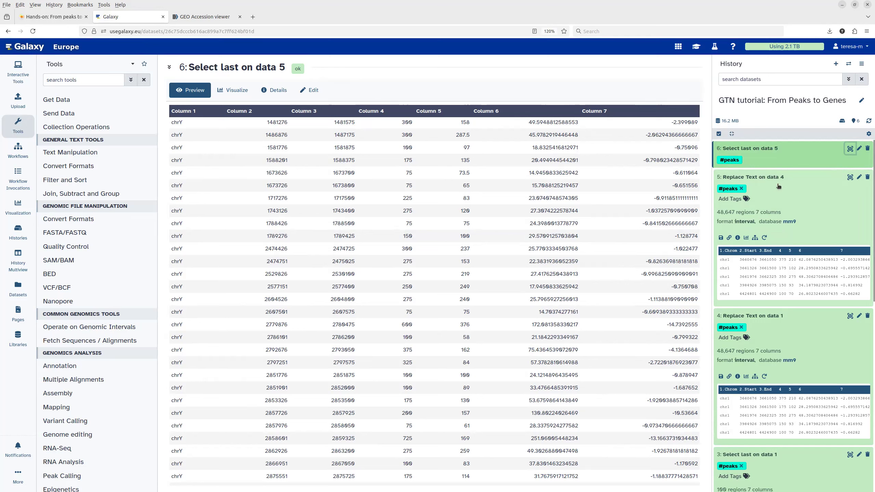
Rename the Replace Text on data 4 dataset to Peak regions and save its attributes.
{"action": "left_click", "coordinate": [860, 178]}
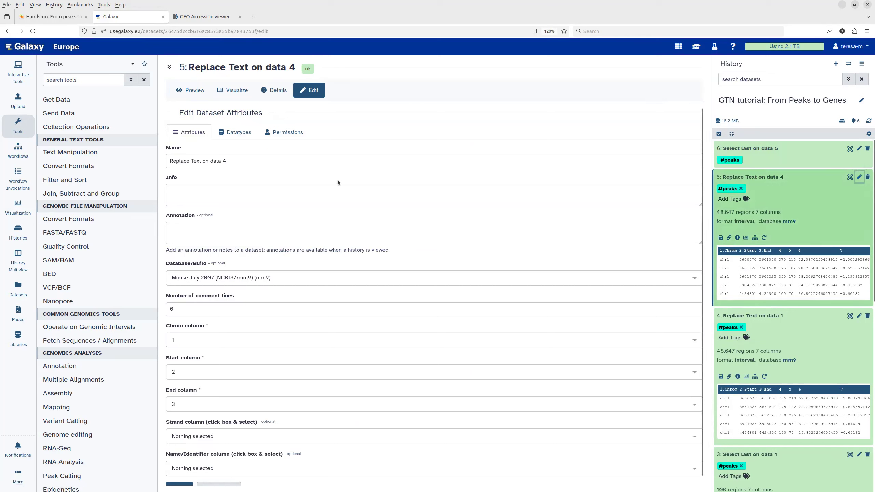
{"action": "left_click", "coordinate": [244, 159]}
{"action": "key", "text": "ctrl+a"}
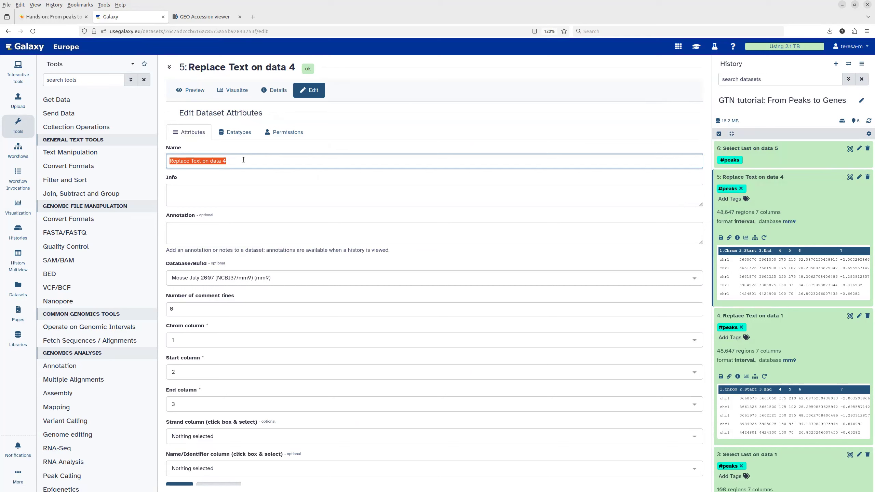
{"action": "key", "text": "BackSpace"}
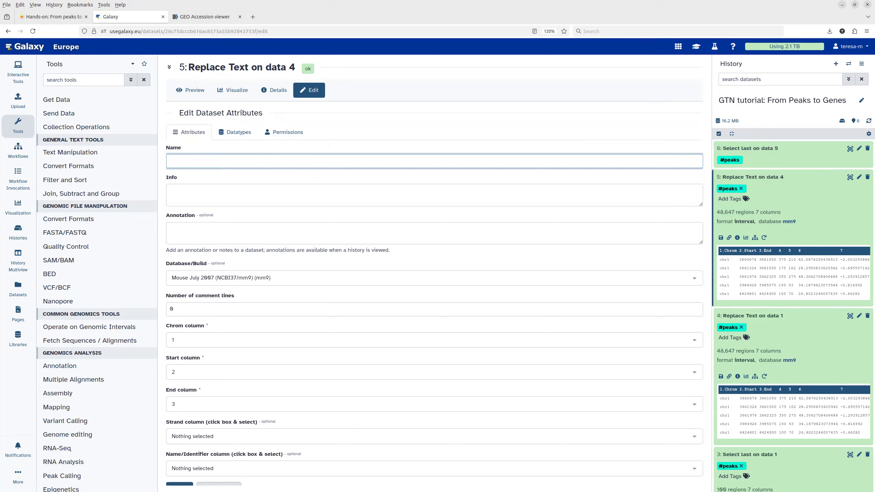
{"action": "type", "text": "Peak regions"}
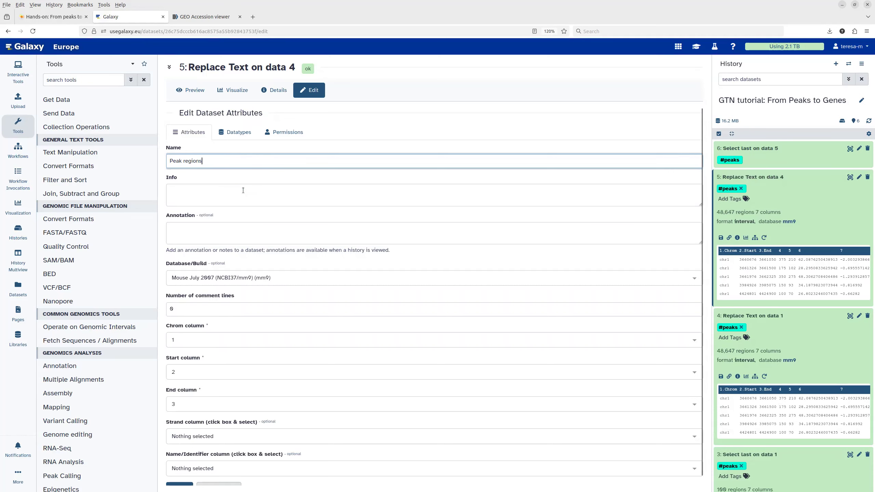
{"action": "scroll", "coordinate": [243, 190], "scroll_direction": "down", "scroll_amount": 1}
{"action": "left_click", "coordinate": [184, 482]}
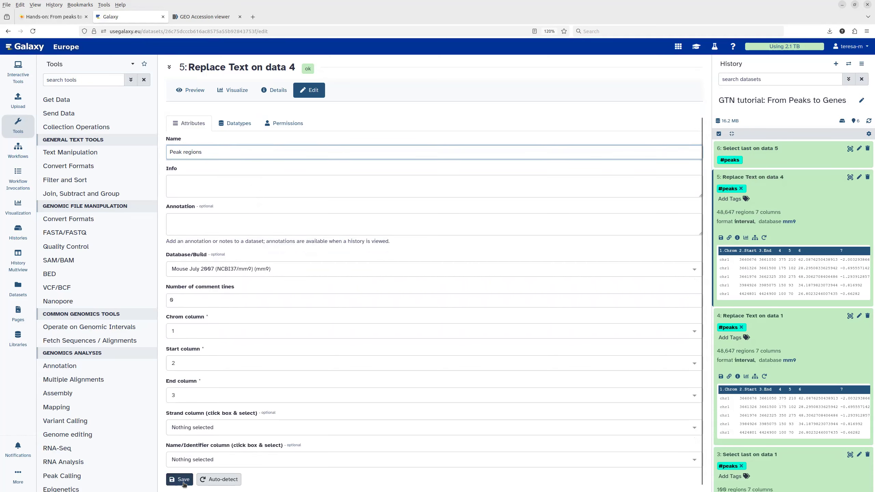
{"action": "left_click", "coordinate": [183, 483]}
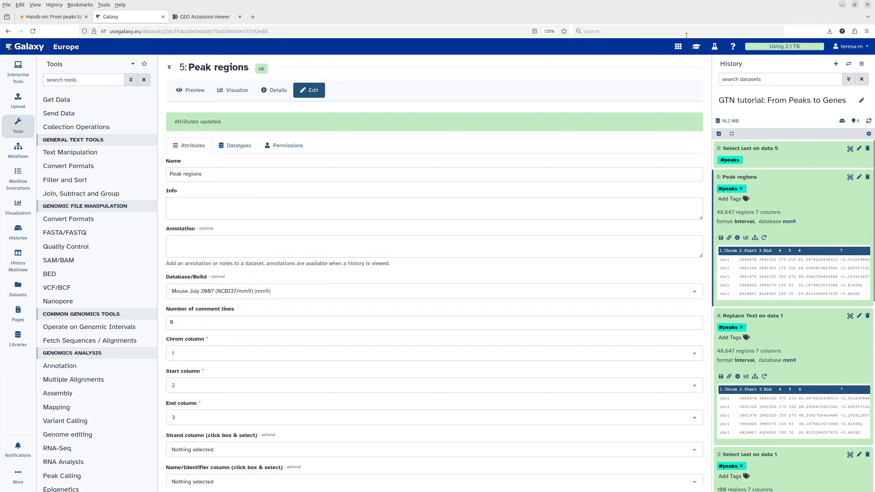
Read the tutorial's Analysis section on promoter regions and open the Get Flanks tool from its hands-on box.
{"action": "left_click", "coordinate": [697, 47]}
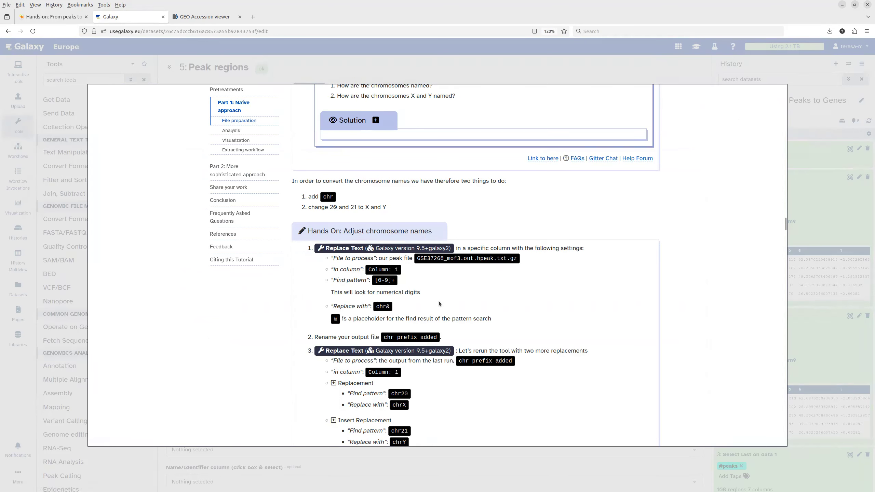
{"action": "scroll", "coordinate": [439, 303], "scroll_direction": "down", "scroll_amount": 10}
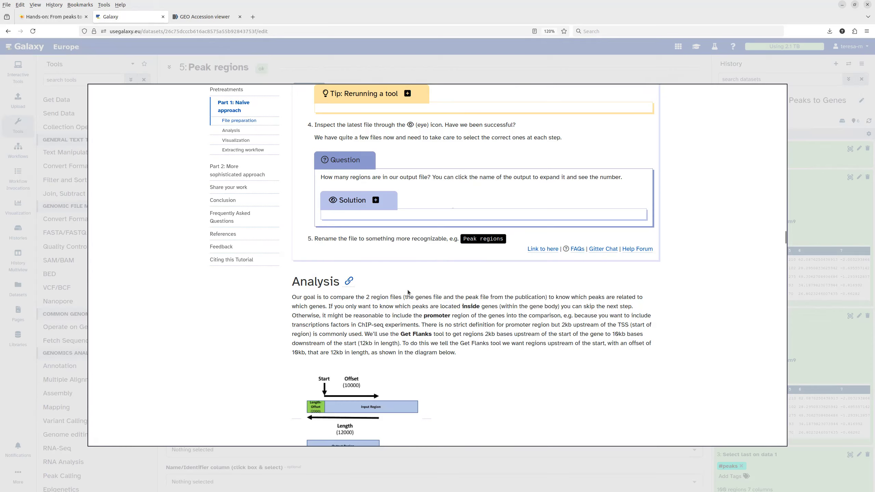
{"action": "scroll", "coordinate": [410, 295], "scroll_direction": "down", "scroll_amount": 3}
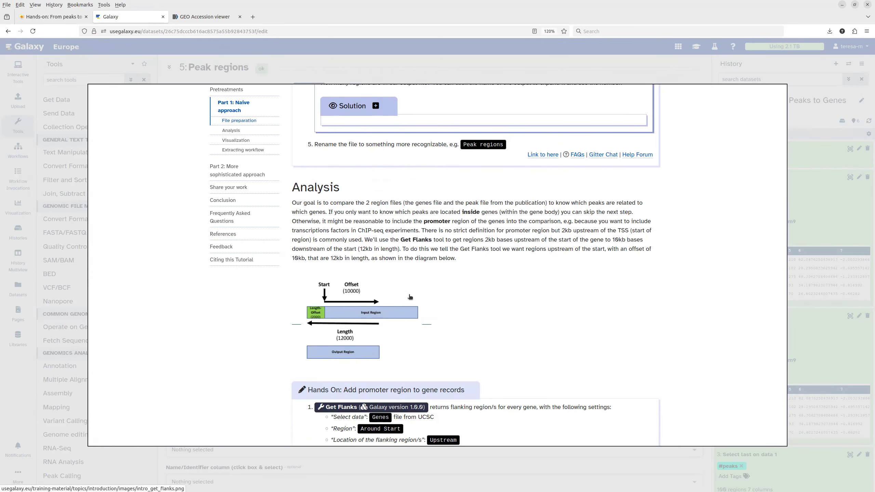
{"action": "scroll", "coordinate": [404, 284], "scroll_direction": "down", "scroll_amount": 2}
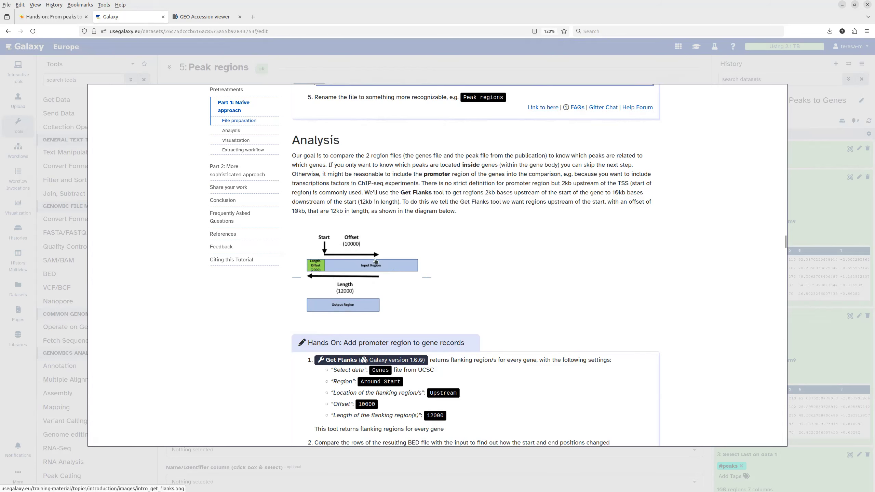
{"action": "scroll", "coordinate": [374, 264], "scroll_direction": "down", "scroll_amount": 3}
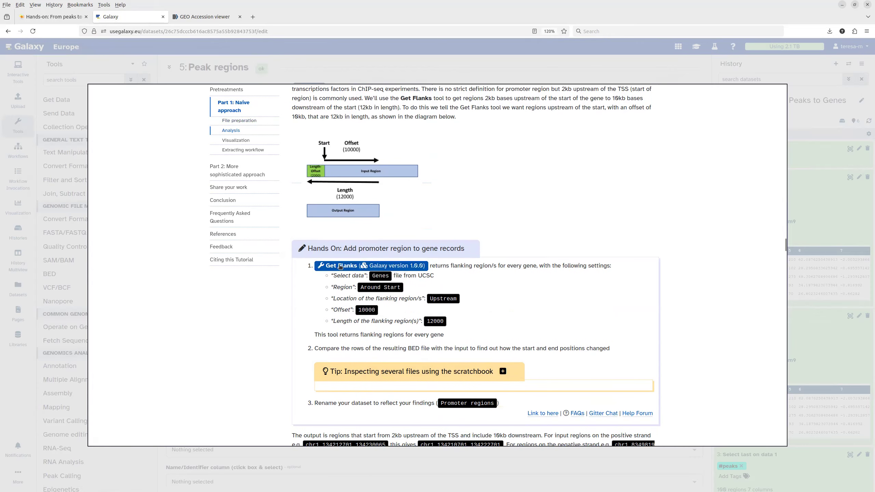
{"action": "left_click", "coordinate": [340, 266]}
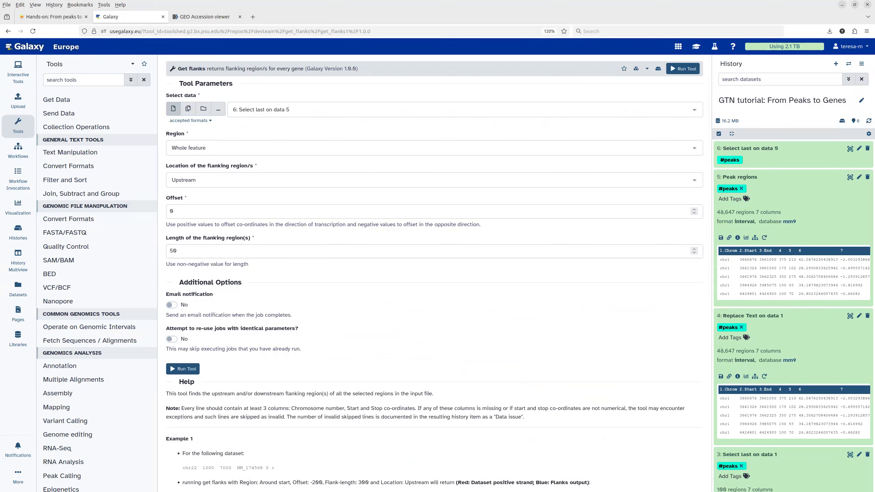
Choose the Genes dataset as the Get flanks input and set the region to Around Start.
{"action": "left_click", "coordinate": [324, 112]}
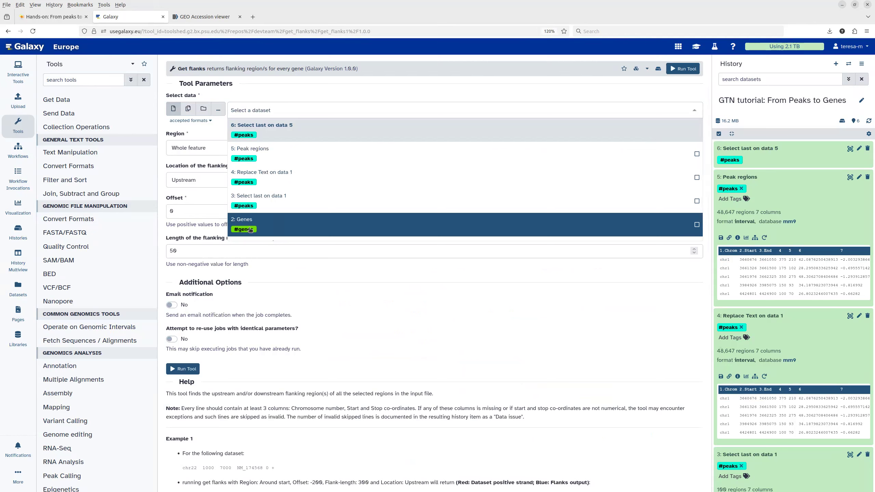
{"action": "left_click", "coordinate": [279, 226]}
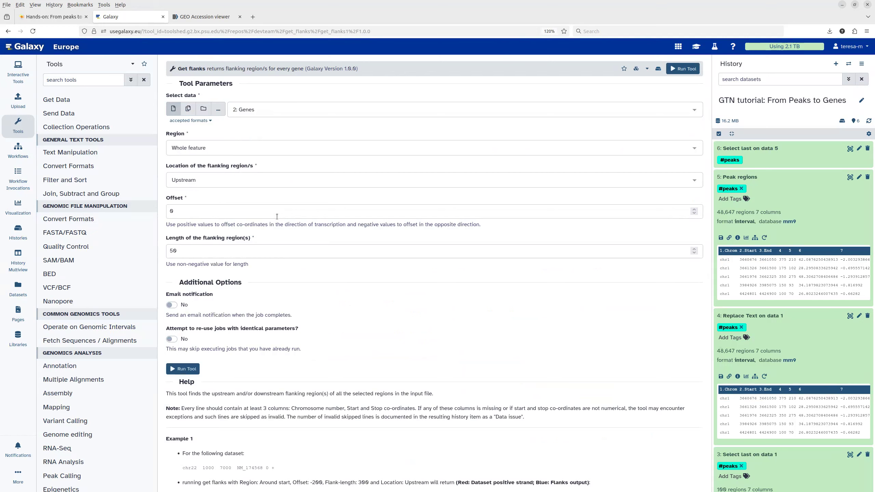
{"action": "left_click", "coordinate": [212, 150]}
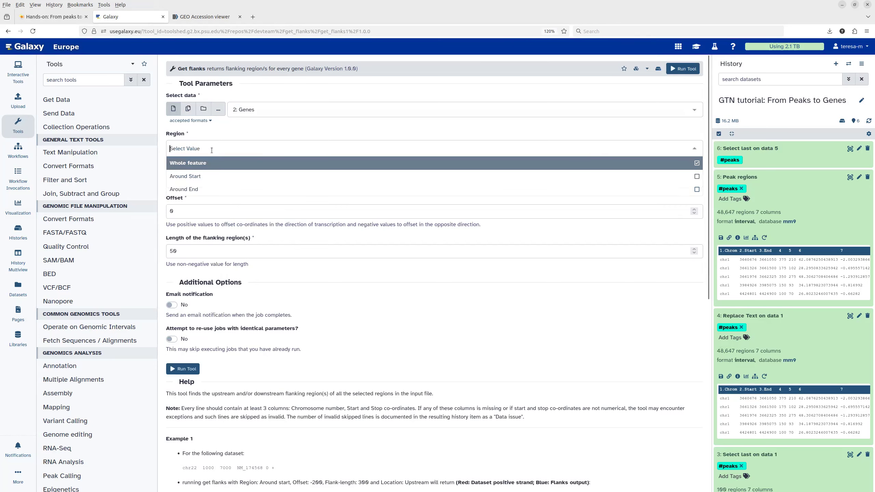
{"action": "left_click", "coordinate": [202, 180]}
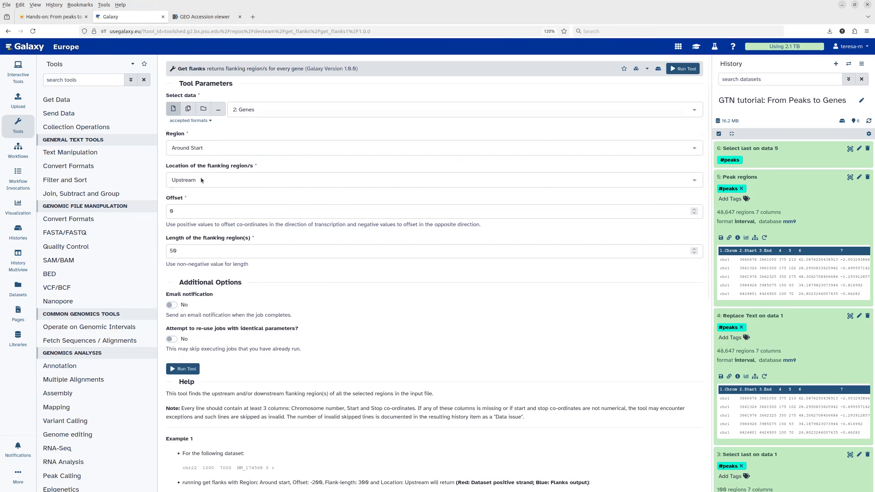
Check the tutorial's settings, set the offset to 10000 and the flanking region length to 12000, and run Get flanks.
{"action": "left_click", "coordinate": [696, 48]}
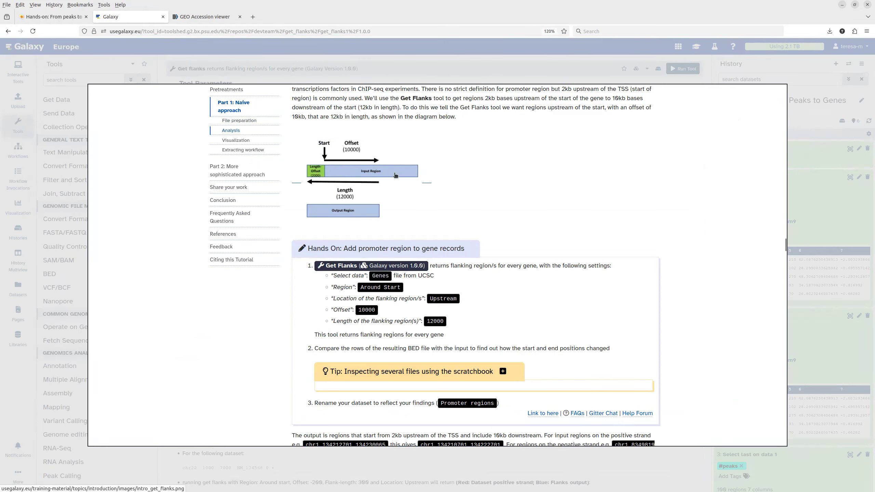
{"action": "left_click", "coordinate": [580, 64]}
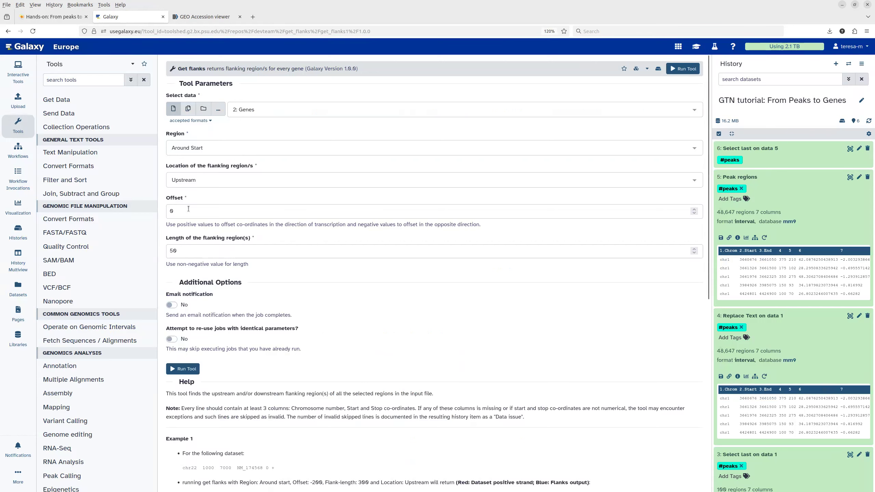
{"action": "left_click_drag", "start_coordinate": [176, 209], "coordinate": [165, 214]}
{"action": "type", "text": "10"}
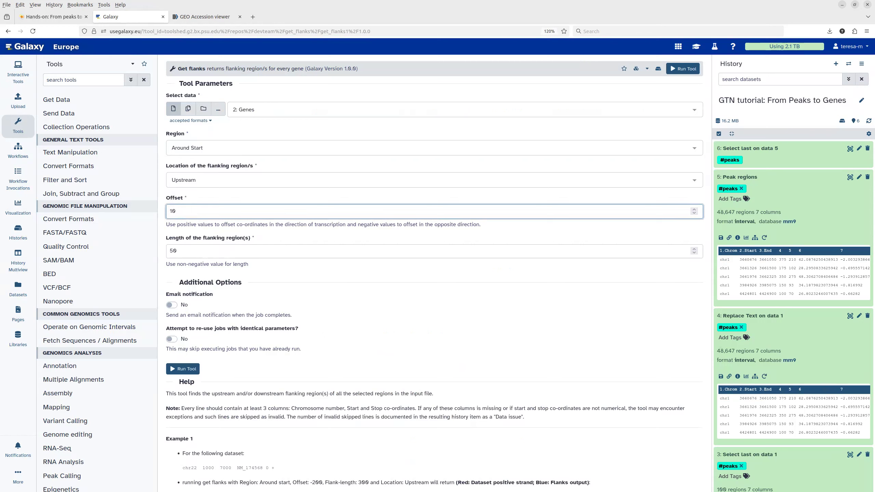
{"action": "type", "text": "000"}
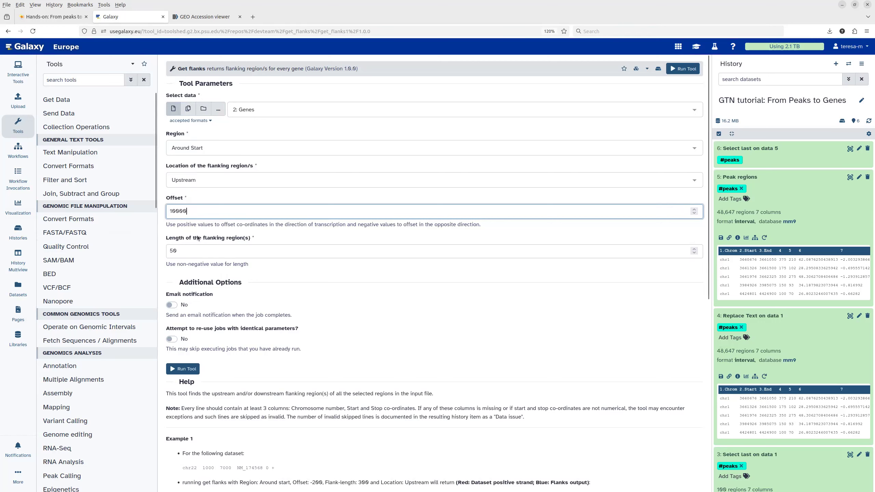
{"action": "key", "text": "Tab"}
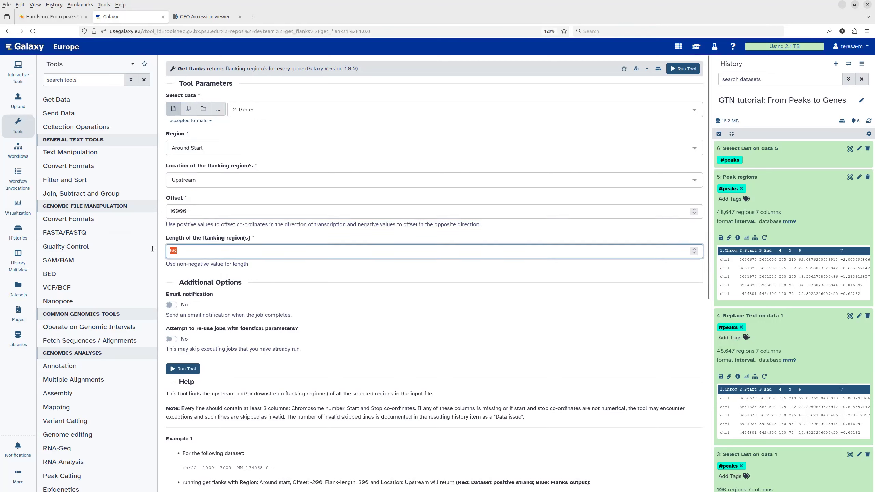
{"action": "type", "text": "12"}
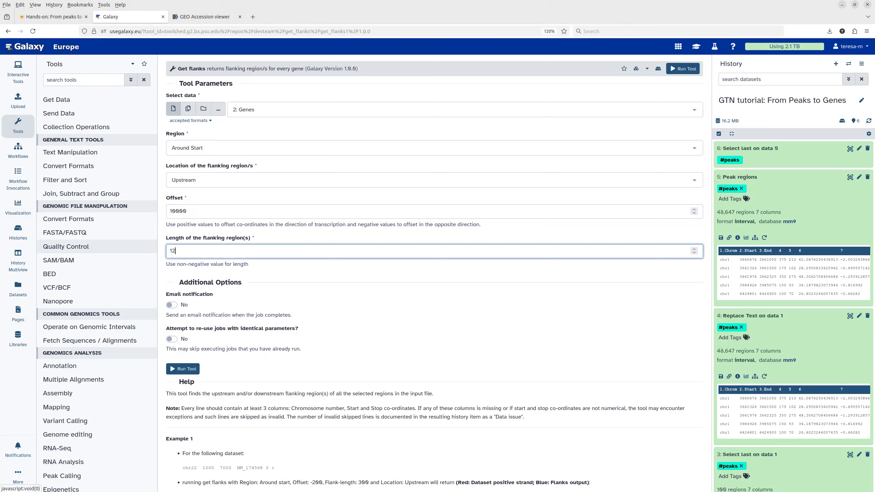
{"action": "type", "text": "000"}
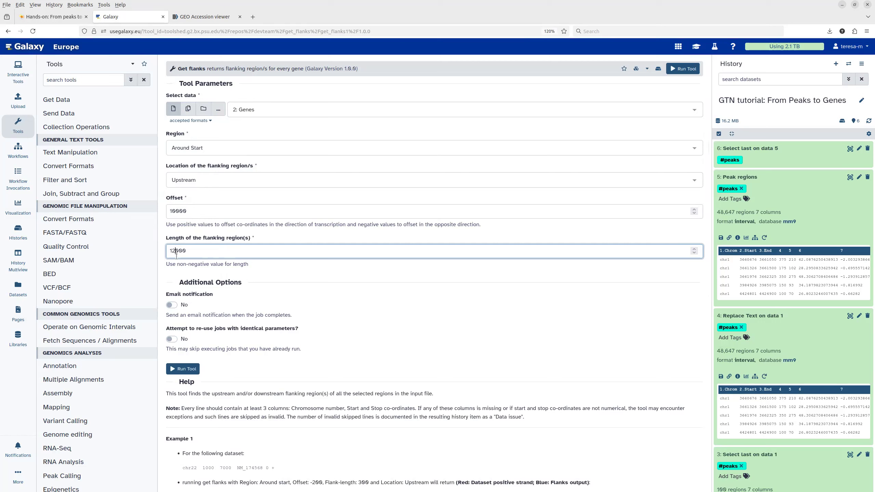
{"action": "left_click", "coordinate": [190, 369]}
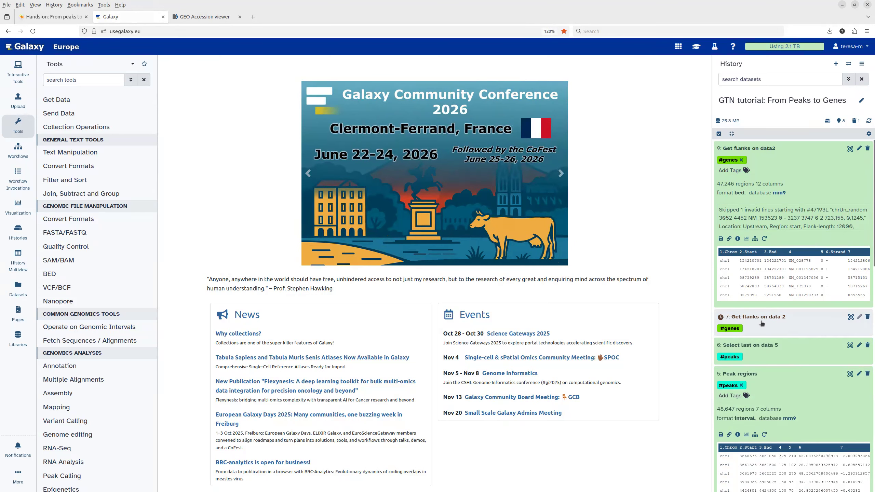
Expand the waiting Get flanks on data 2 dataset, and open Get flanks on data2 and Genes in side-by-side windows.
{"action": "left_click", "coordinate": [761, 320]}
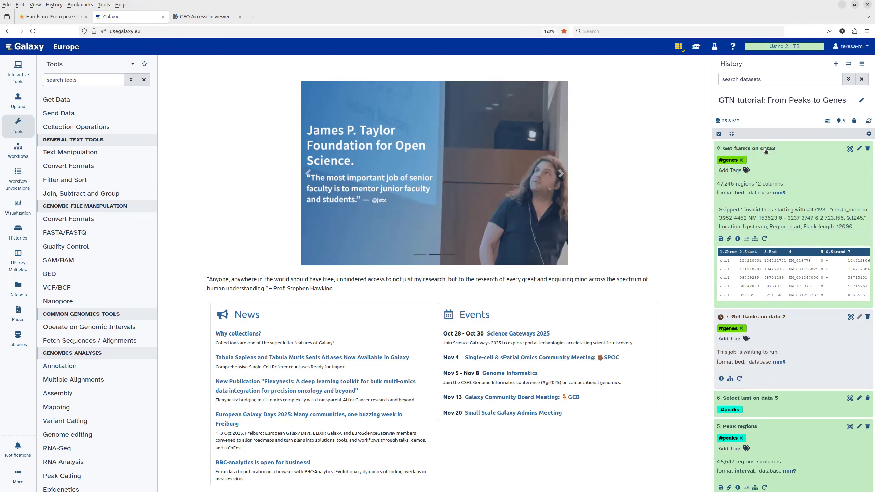
{"action": "left_click", "coordinate": [851, 149]}
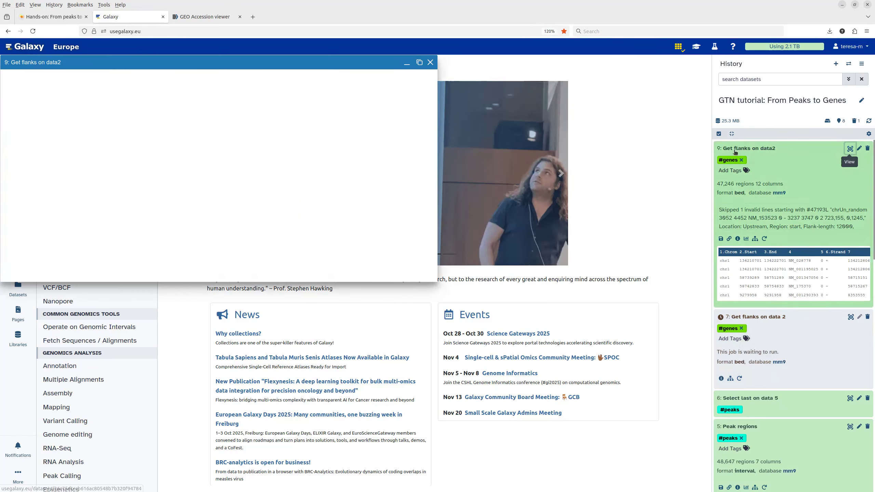
{"action": "scroll", "coordinate": [786, 239], "scroll_direction": "down", "scroll_amount": 10}
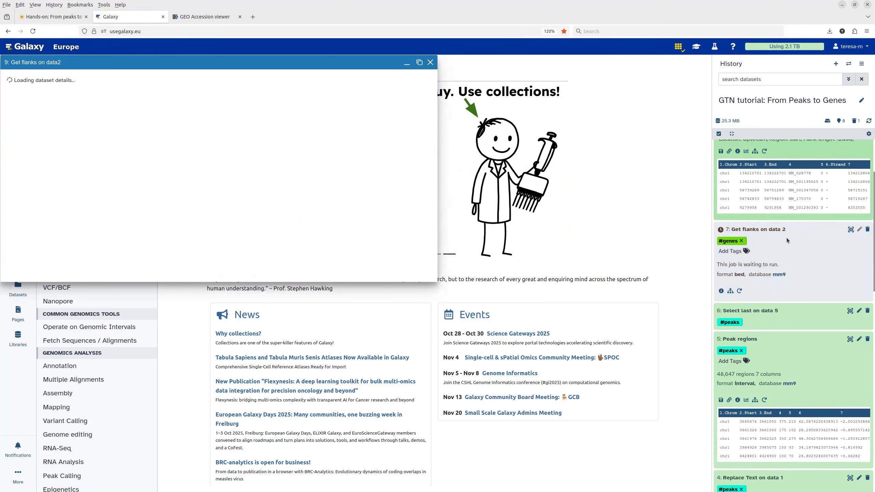
{"action": "scroll", "coordinate": [782, 238], "scroll_direction": "down", "scroll_amount": 7}
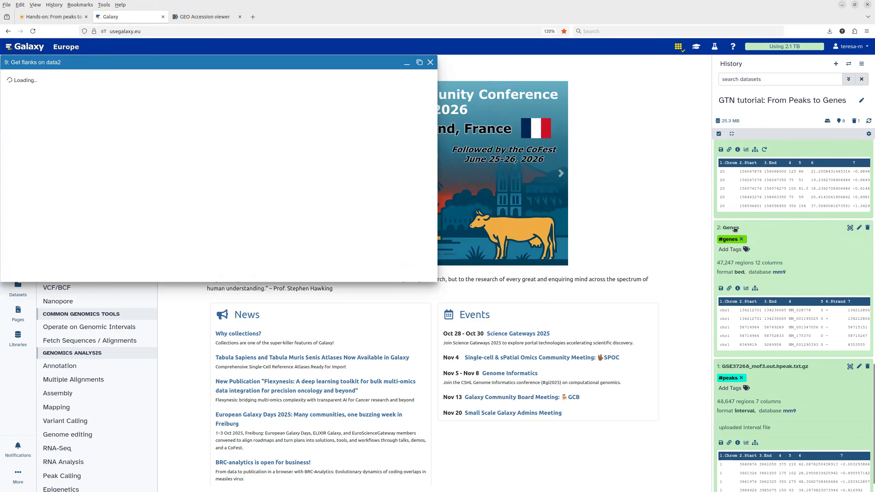
{"action": "left_click", "coordinate": [850, 229]}
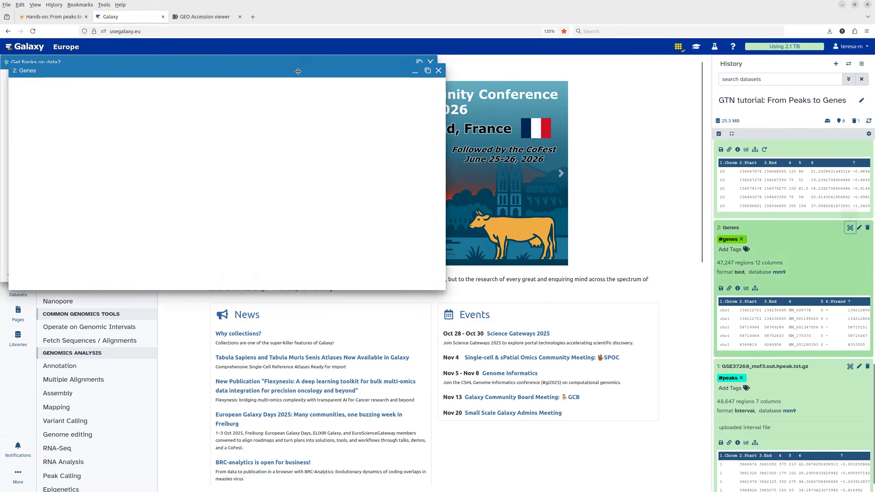
{"action": "left_click_drag", "start_coordinate": [298, 71], "coordinate": [354, 80]}
{"action": "left_click_drag", "start_coordinate": [413, 74], "coordinate": [782, 58]}
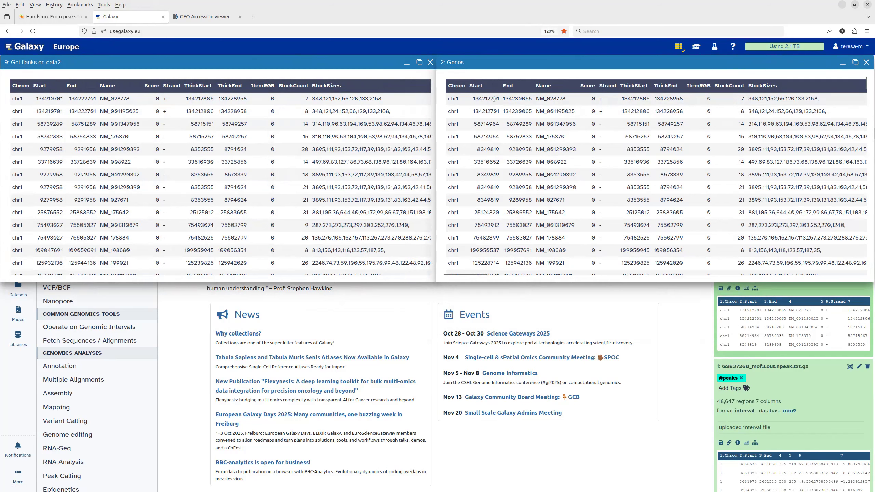
Compare the start and end positions of the first gene row between Genes and Get flanks on data2, and close both windows.
{"action": "left_click_drag", "start_coordinate": [489, 99], "coordinate": [483, 98]}
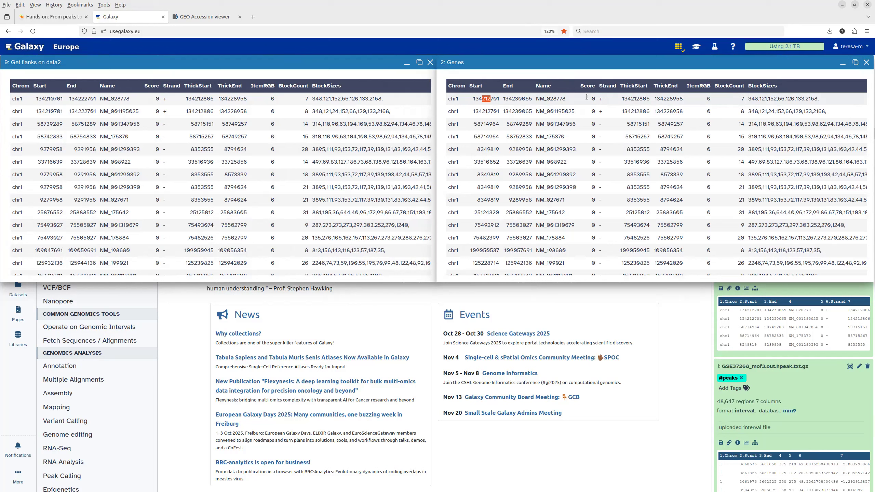
{"action": "left_click", "coordinate": [496, 97]}
{"action": "left_click_drag", "start_coordinate": [488, 99], "coordinate": [490, 99]}
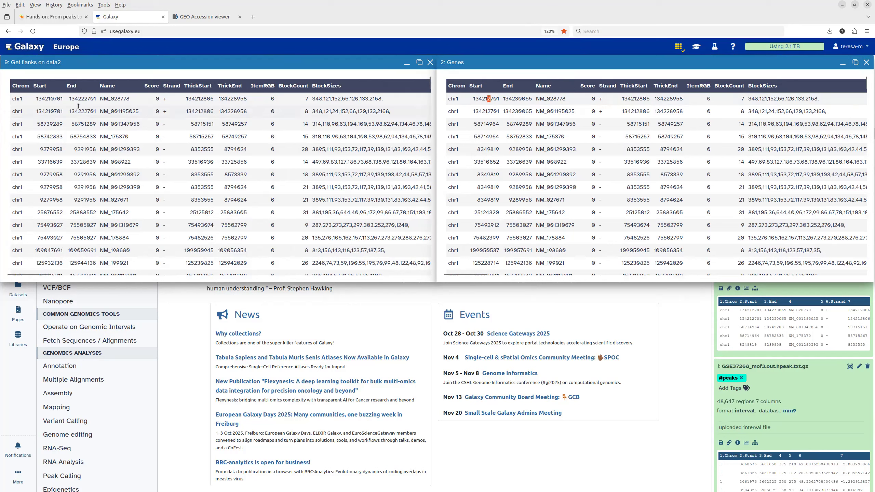
{"action": "left_click", "coordinate": [38, 99]}
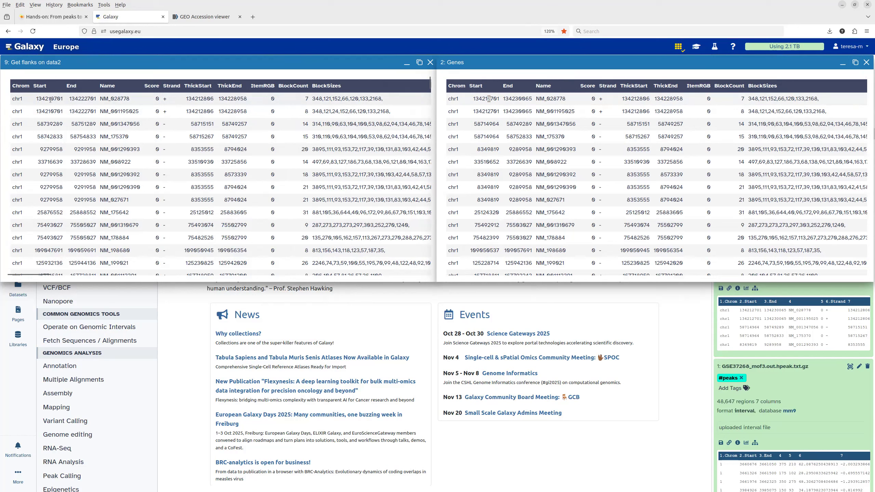
{"action": "left_click_drag", "start_coordinate": [50, 99], "coordinate": [55, 99]}
{"action": "double_click", "coordinate": [42, 99]}
{"action": "double_click", "coordinate": [88, 100]}
{"action": "left_click", "coordinate": [431, 62]}
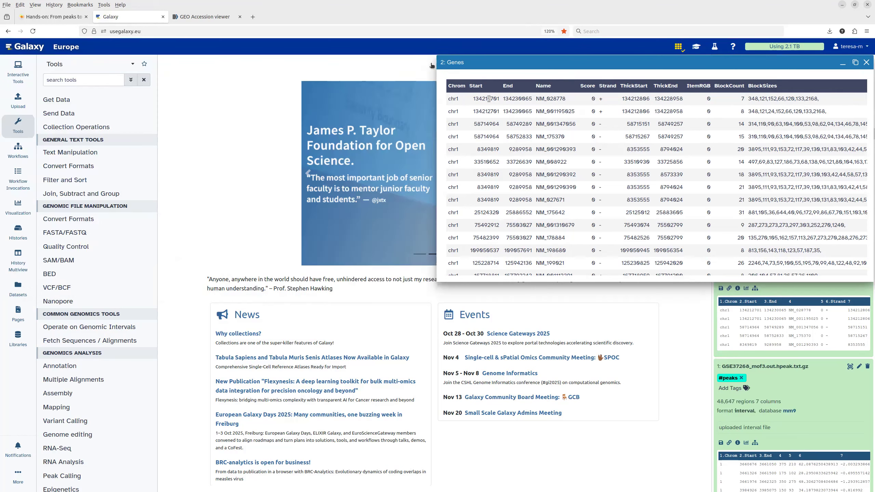
{"action": "left_click", "coordinate": [867, 63]}
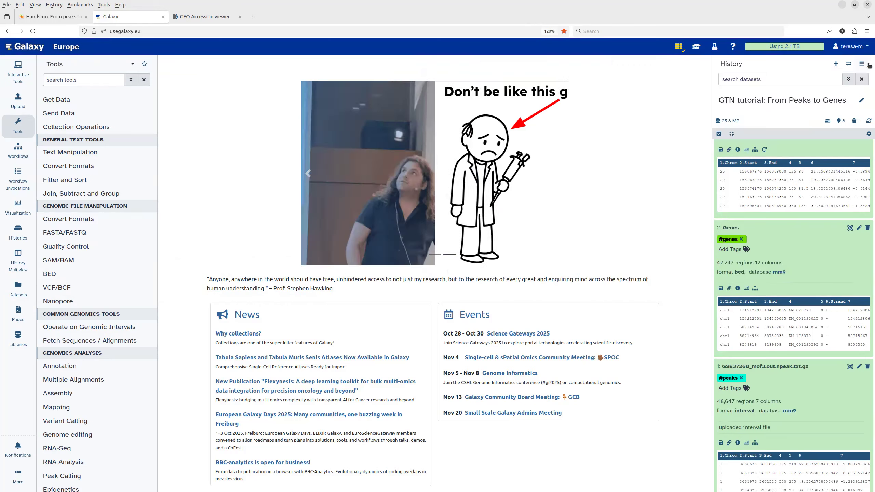
Rename the Get flanks on data2 dataset to Promoter regions and save its attributes.
{"action": "scroll", "coordinate": [783, 183], "scroll_direction": "up", "scroll_amount": 10}
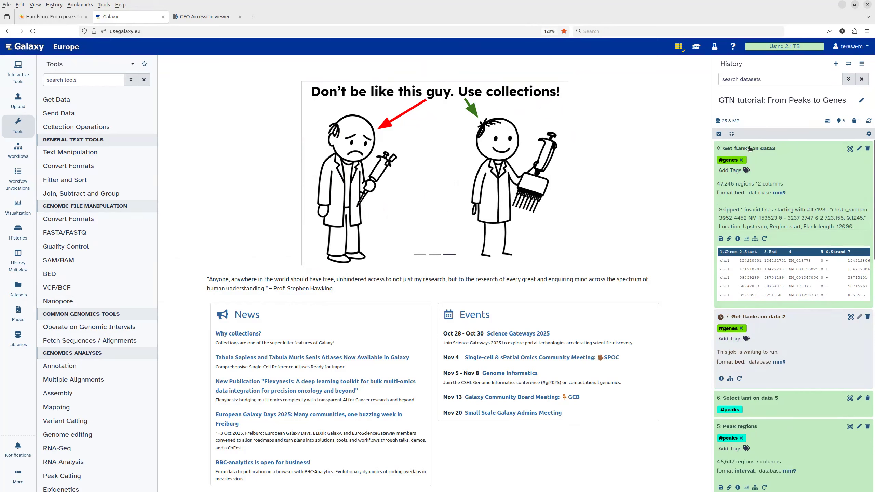
{"action": "left_click", "coordinate": [860, 150]}
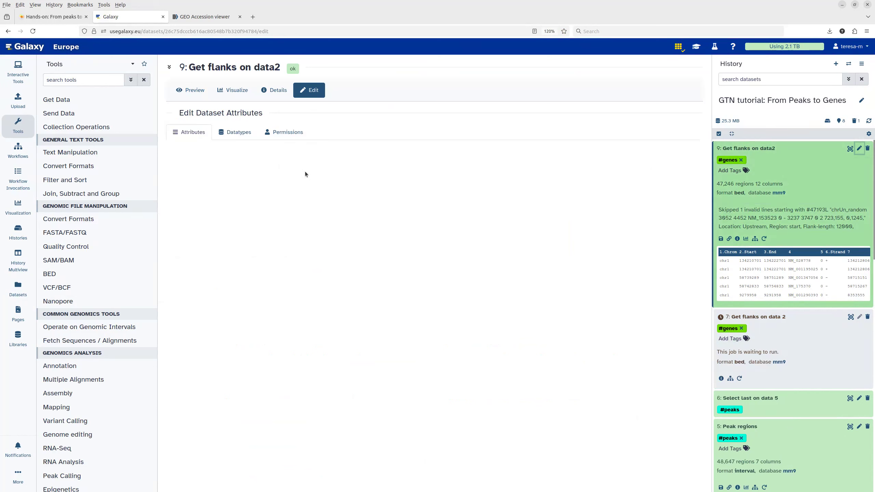
{"action": "triple_click", "coordinate": [175, 159]}
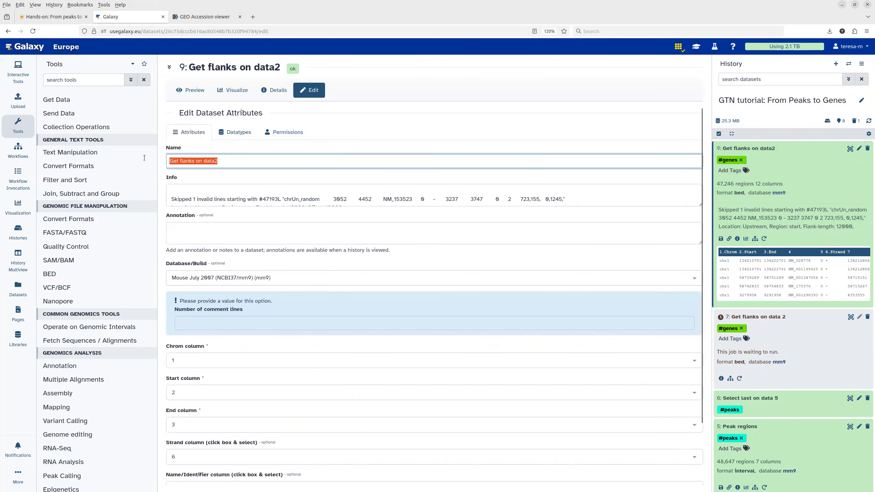
{"action": "type", "text": "Pro"}
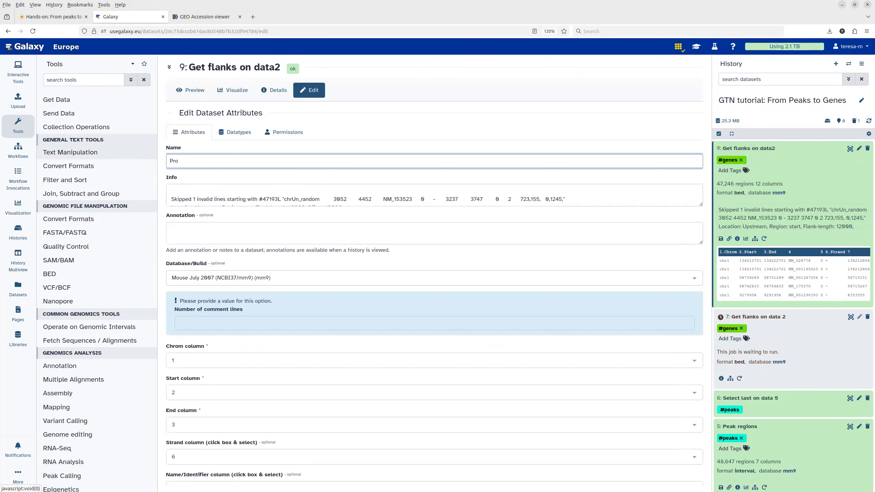
{"action": "type", "text": "moter regions"}
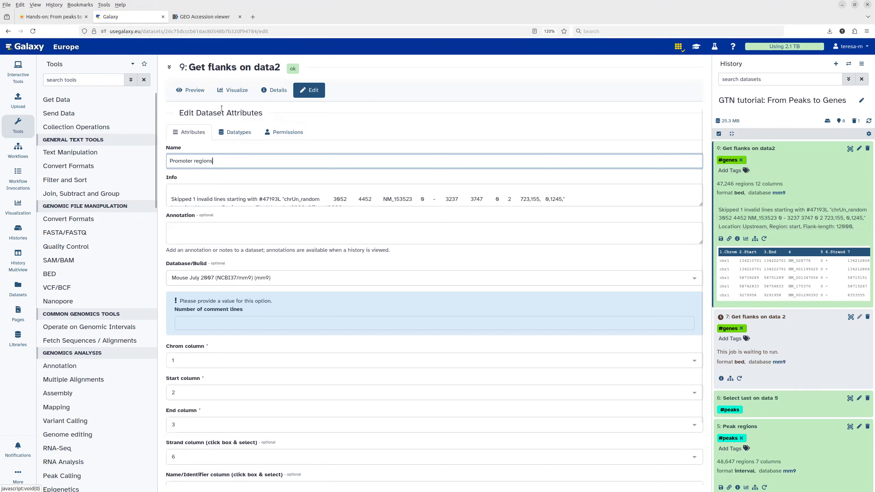
{"action": "scroll", "coordinate": [301, 331], "scroll_direction": "down", "scroll_amount": 2}
{"action": "left_click", "coordinate": [171, 480]}
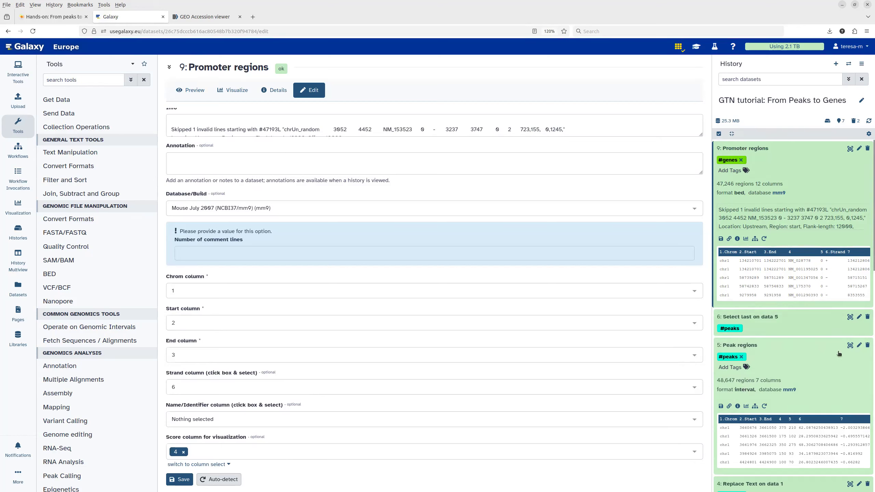
Convert the Peak regions dataset from interval to bed with Convert Genomic Intervals To BED, and expand the new dataset in the history.
{"action": "left_click", "coordinate": [860, 346]}
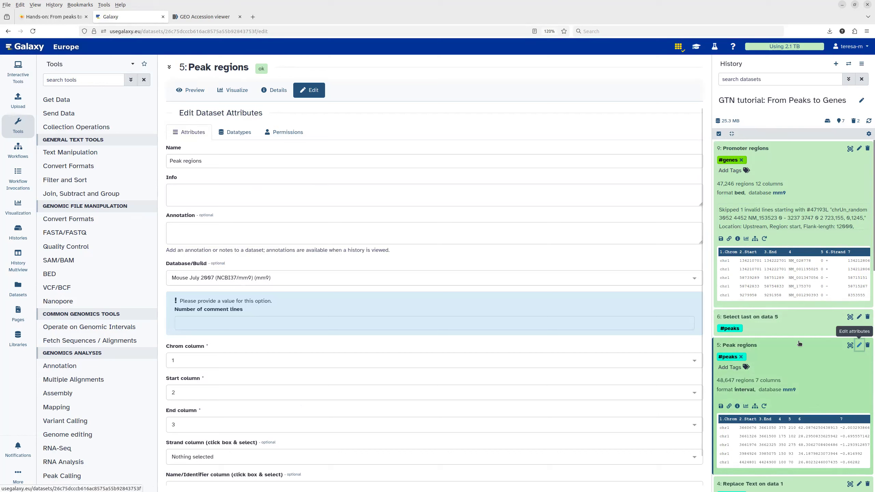
{"action": "left_click", "coordinate": [237, 134]}
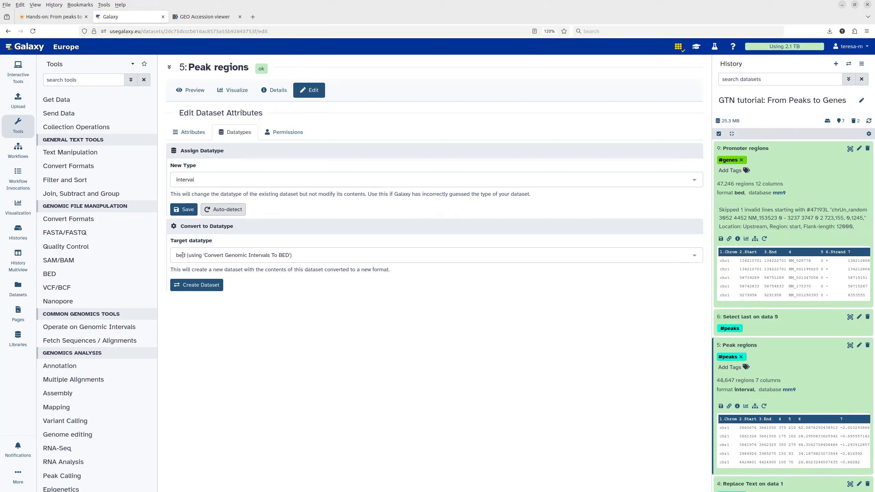
{"action": "left_click", "coordinate": [204, 289]}
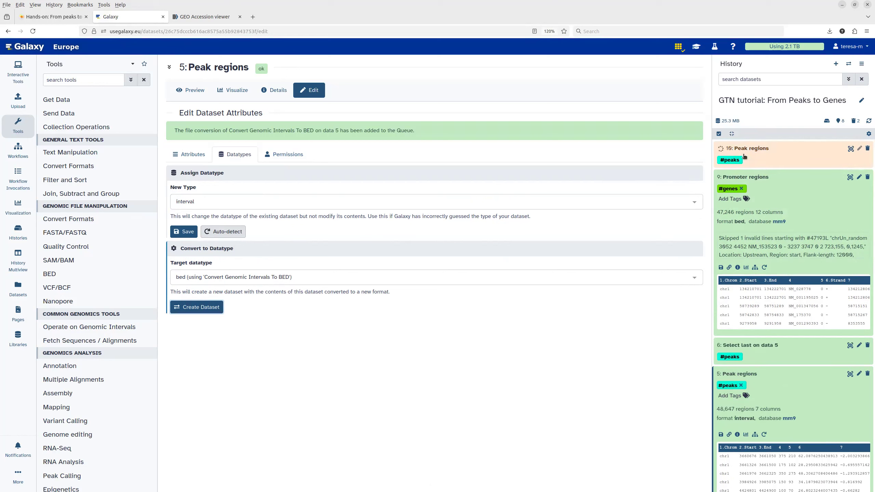
{"action": "left_click", "coordinate": [744, 155]}
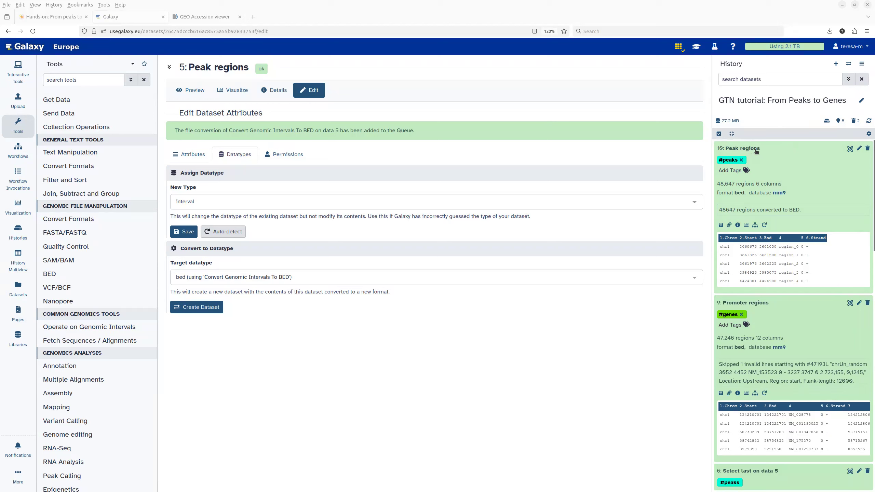
Change the name of the converted bed dataset to Peak regions BED in its attributes.
{"action": "left_click", "coordinate": [860, 149]}
{"action": "left_click", "coordinate": [860, 150]}
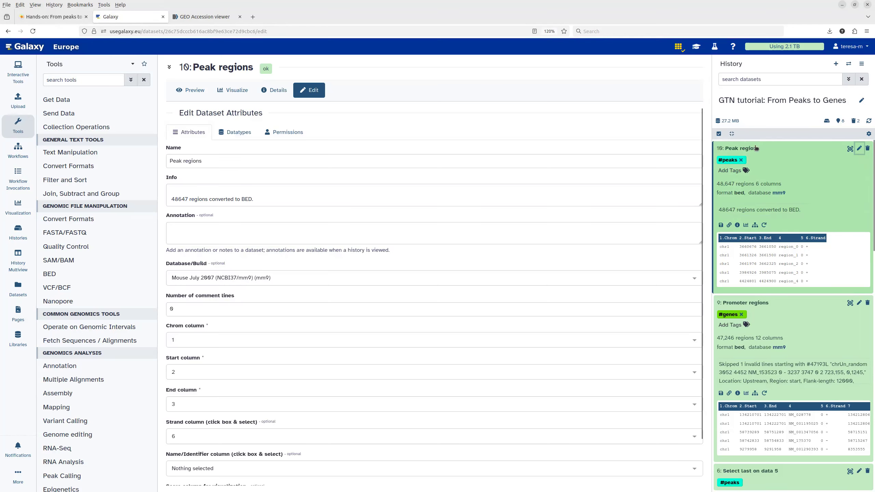
{"action": "left_click", "coordinate": [215, 161]}
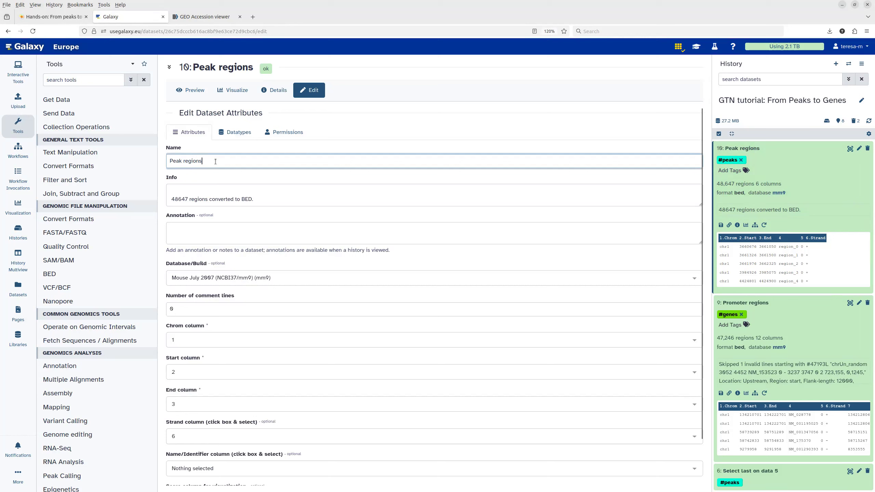
{"action": "type", "text": "BED"}
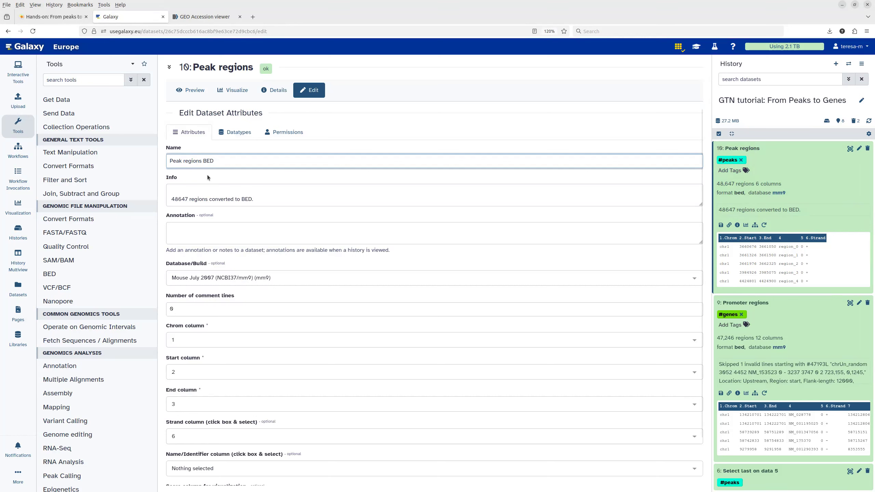
{"action": "scroll", "coordinate": [250, 226], "scroll_direction": "down", "scroll_amount": 2}
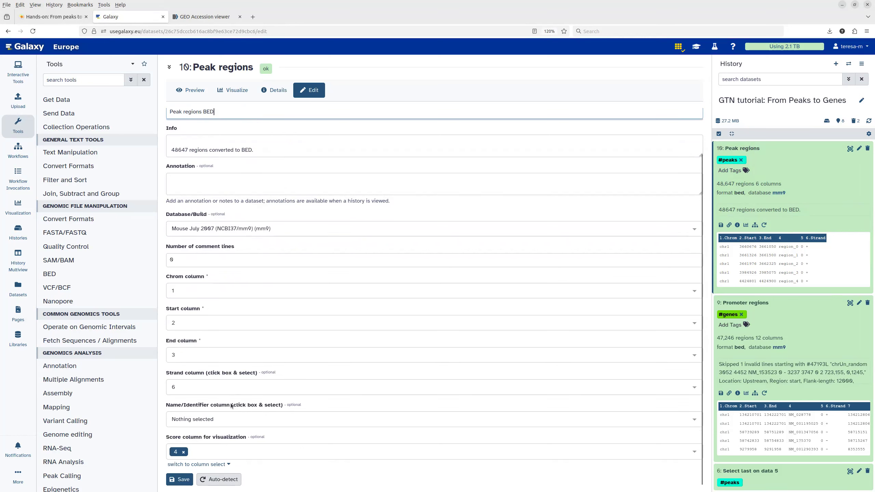
Save the dataset name as Peak regions BED and turn off the Window Manager.
{"action": "left_click", "coordinate": [180, 480]}
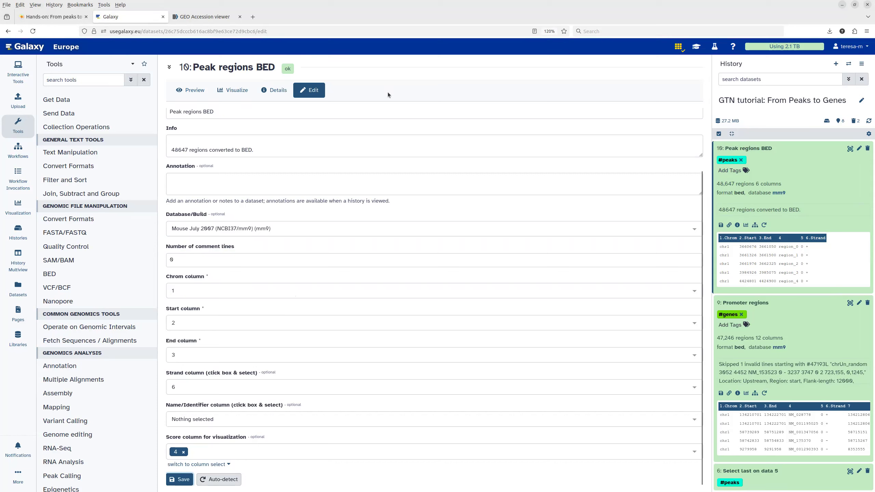
{"action": "left_click", "coordinate": [678, 47]}
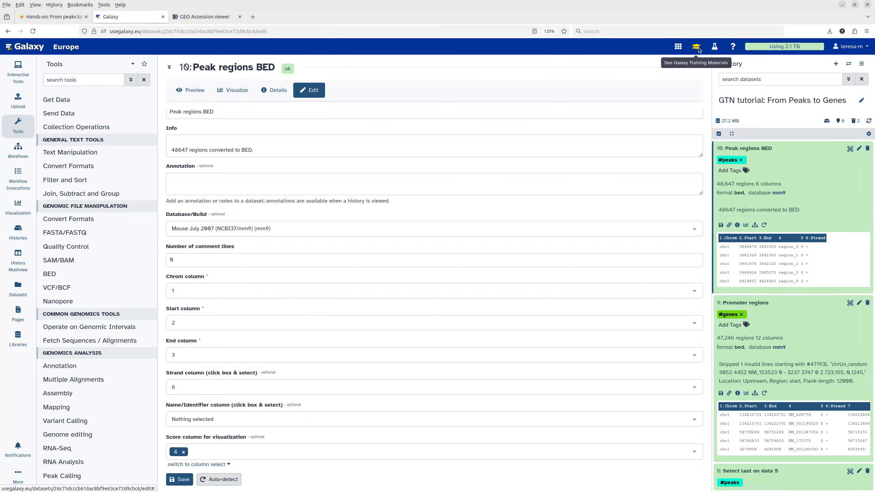
Open the Intersect tool from the Find Overlaps section of the Galaxy training tutorial.
{"action": "left_click", "coordinate": [697, 47]}
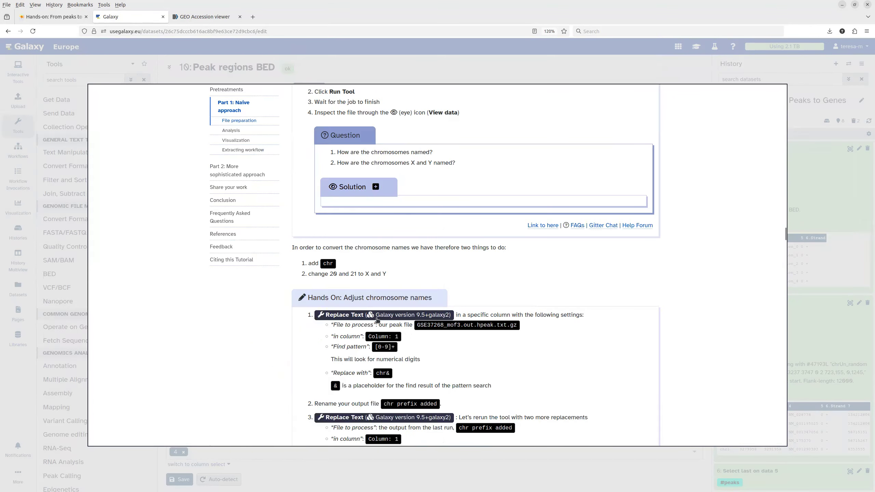
{"action": "scroll", "coordinate": [377, 320], "scroll_direction": "down", "scroll_amount": 10}
{"action": "scroll", "coordinate": [377, 320], "scroll_direction": "down", "scroll_amount": 10}
{"action": "scroll", "coordinate": [376, 318], "scroll_direction": "down", "scroll_amount": 8}
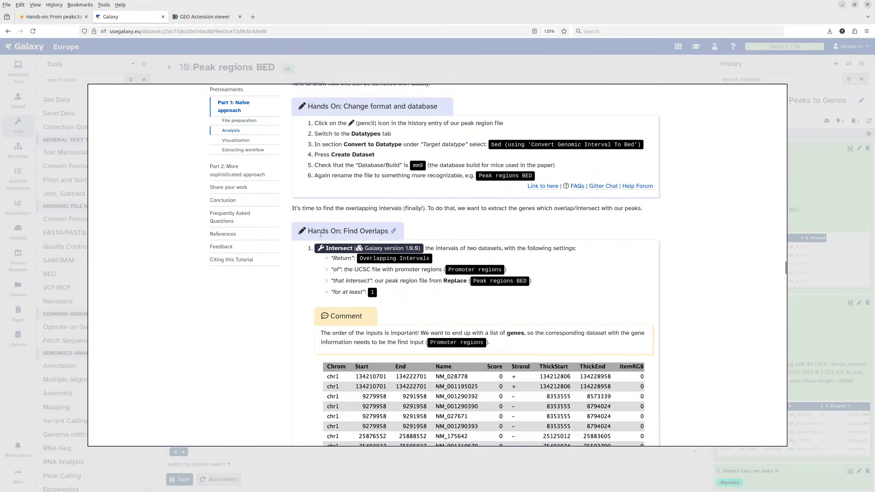
{"action": "left_click", "coordinate": [347, 250]}
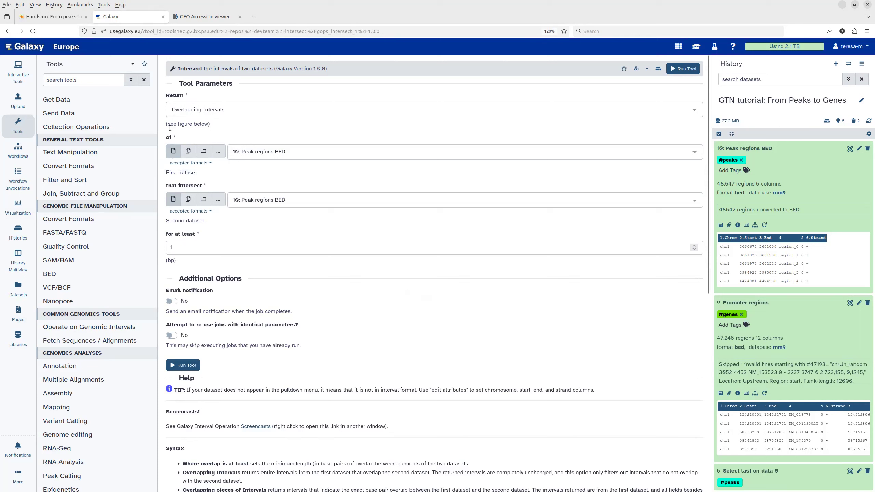
Run Intersect with Promoter regions as the first dataset and Peak regions BED as the second dataset.
{"action": "left_click", "coordinate": [310, 152]}
{"action": "left_click", "coordinate": [268, 198]}
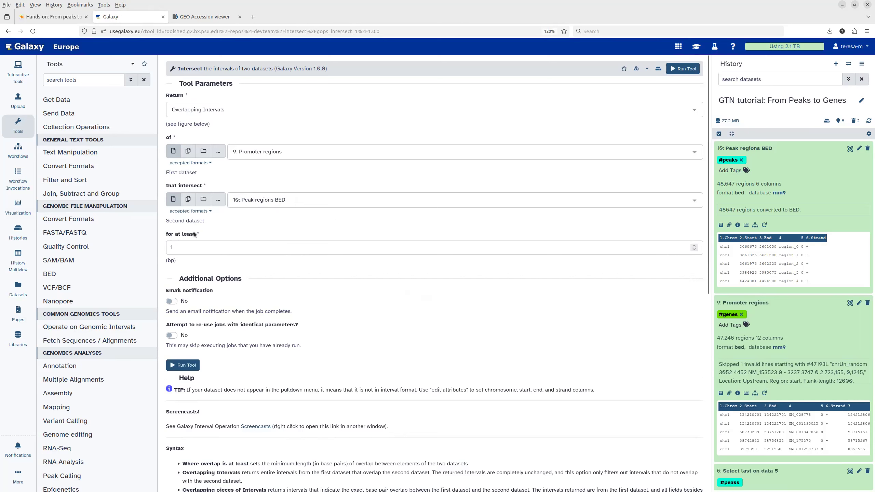
{"action": "left_click", "coordinate": [180, 366]}
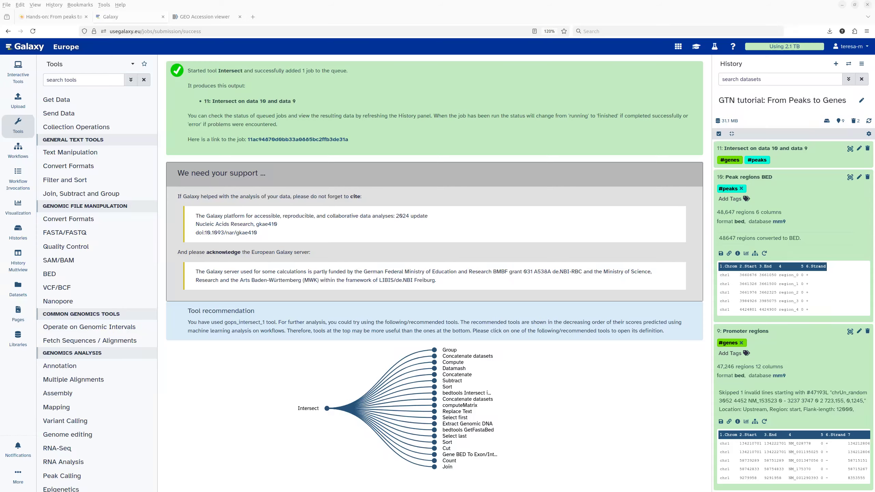
Expand the Intersect output in the history and view its contents.
{"action": "left_click", "coordinate": [491, 117]}
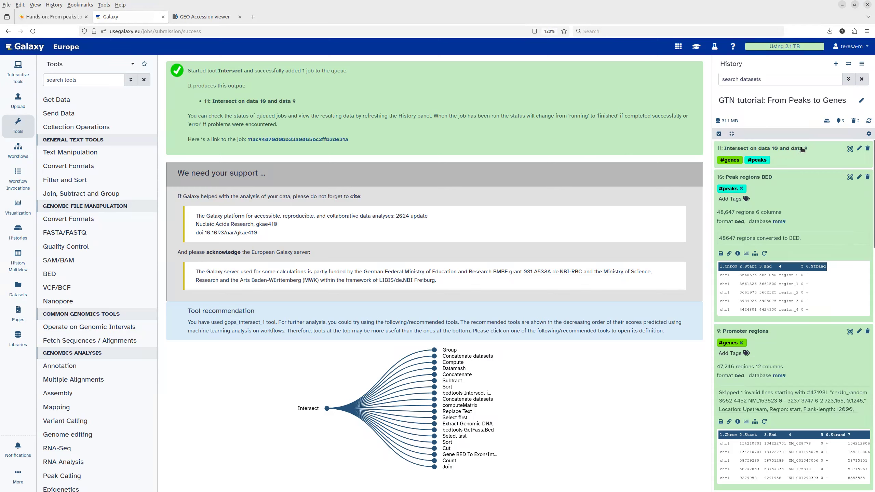
{"action": "left_click", "coordinate": [802, 149]}
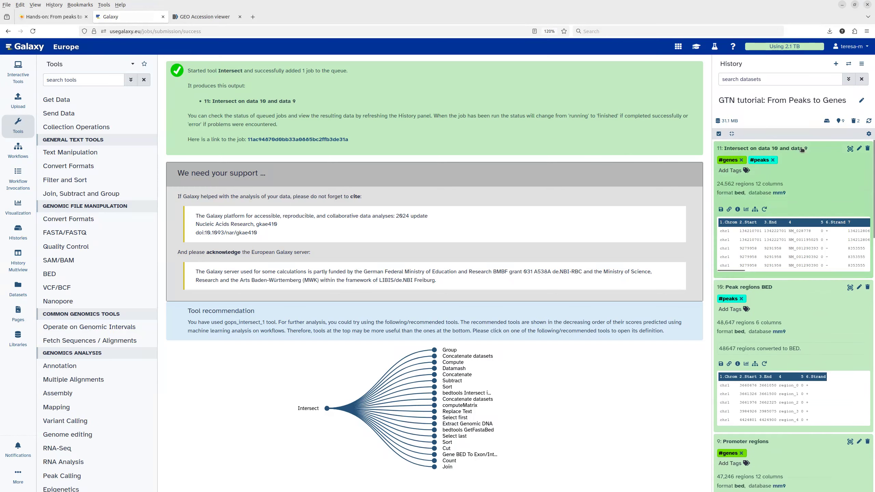
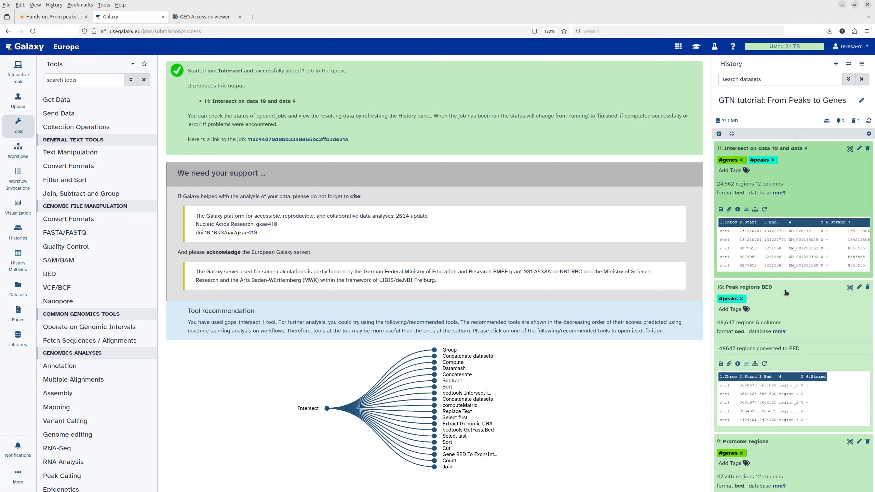
{"action": "left_click", "coordinate": [850, 150]}
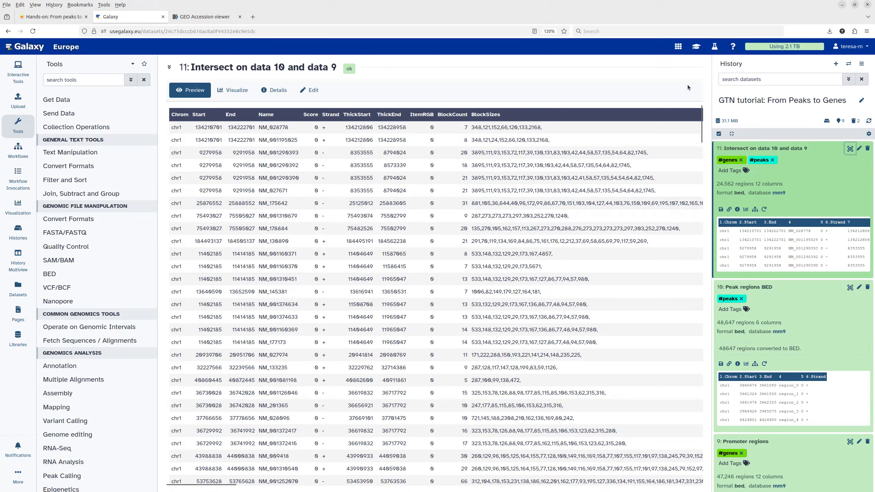
Open the Group tool from the tutorial's section on counting genes on different chromosomes.
{"action": "left_click", "coordinate": [696, 50]}
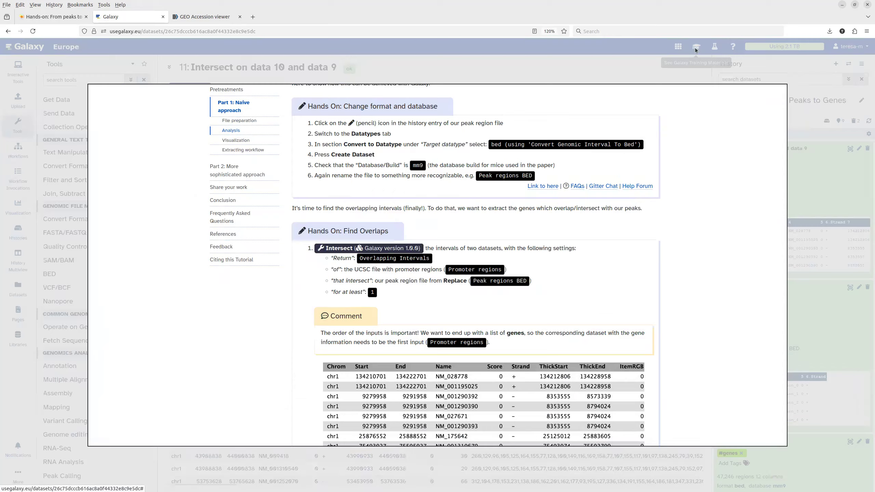
{"action": "scroll", "coordinate": [472, 302], "scroll_direction": "down", "scroll_amount": 10}
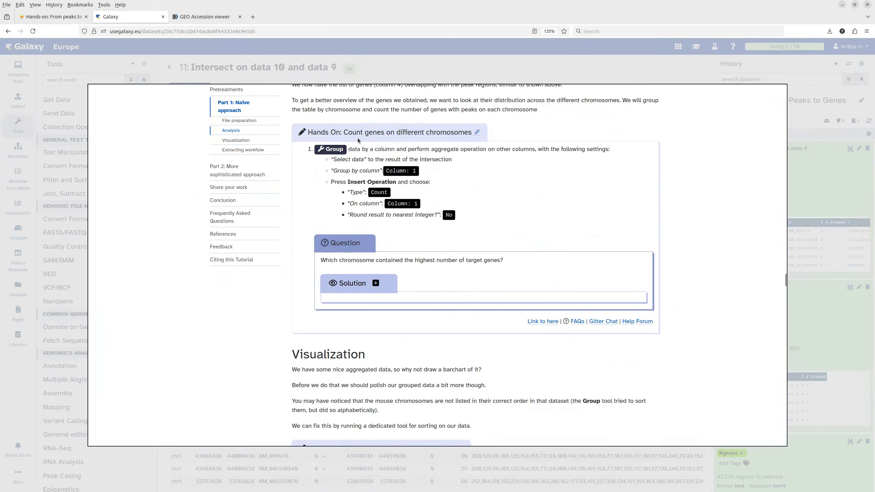
{"action": "left_click", "coordinate": [333, 152]}
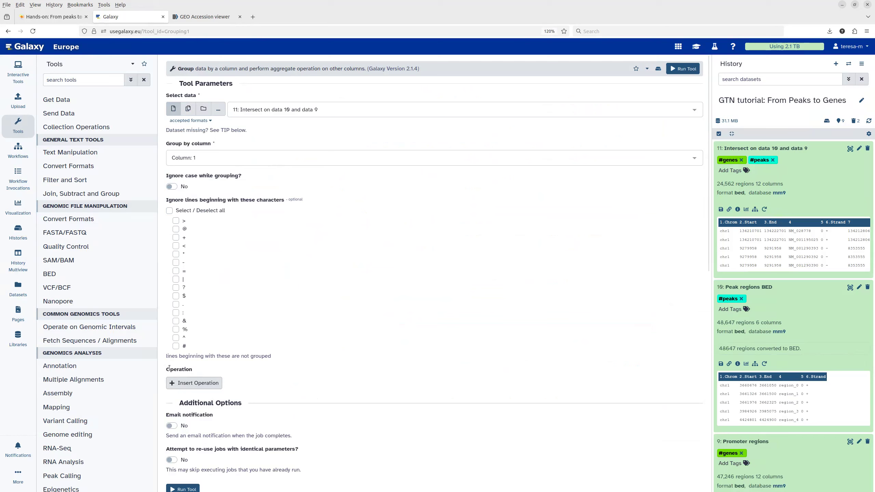
Add a Count operation on Column 1 and run Group on the Intersect output.
{"action": "left_click", "coordinate": [191, 383]}
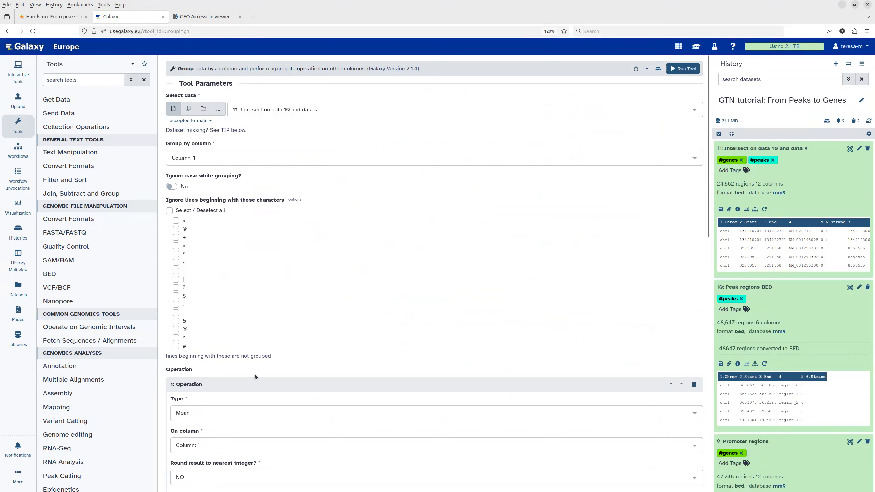
{"action": "scroll", "coordinate": [262, 376], "scroll_direction": "down", "scroll_amount": 5}
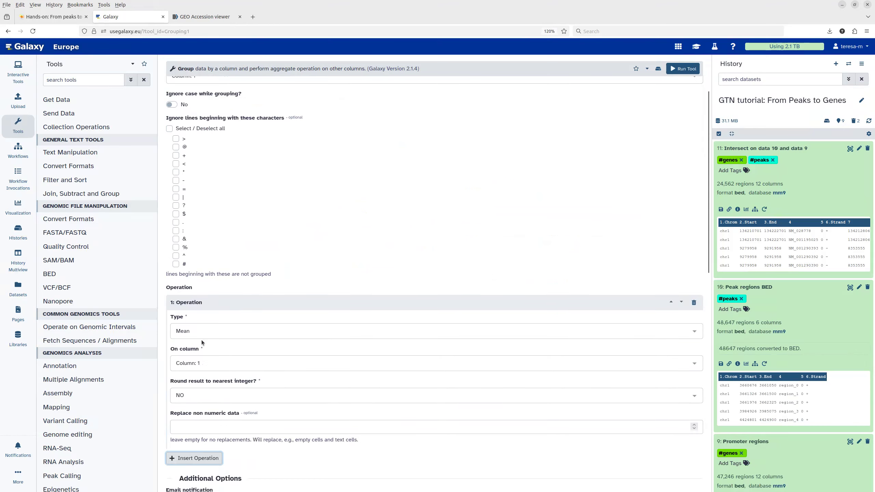
{"action": "left_click", "coordinate": [196, 330]}
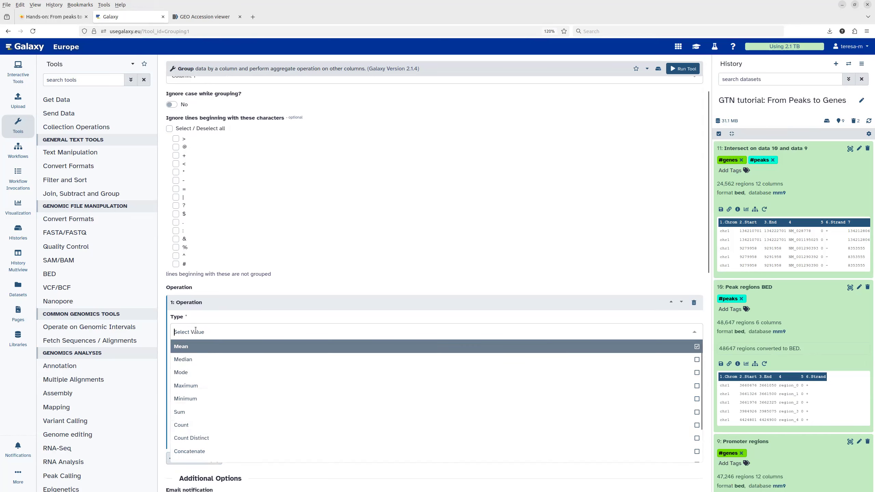
{"action": "left_click", "coordinate": [191, 425]}
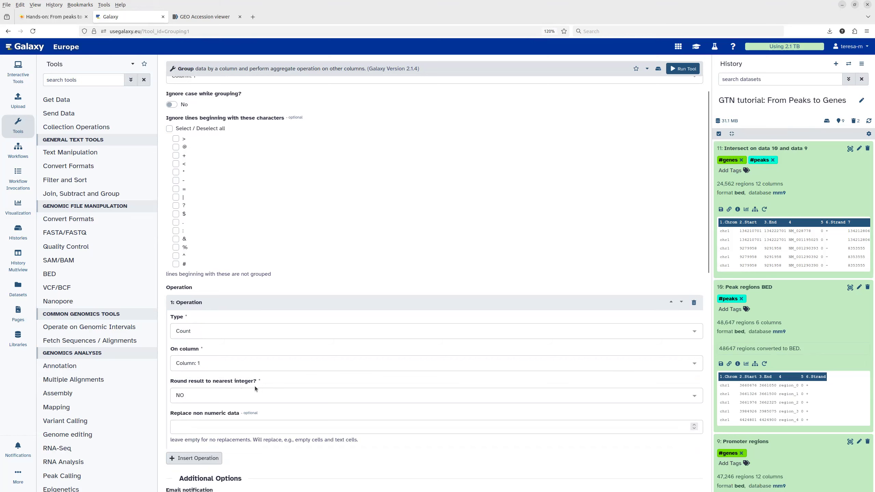
{"action": "scroll", "coordinate": [255, 386], "scroll_direction": "up", "scroll_amount": 3}
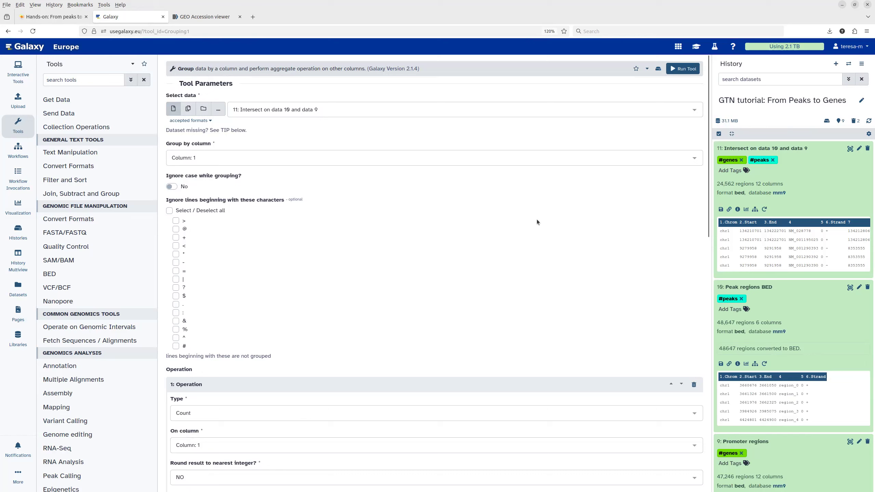
{"action": "left_click", "coordinate": [686, 70]}
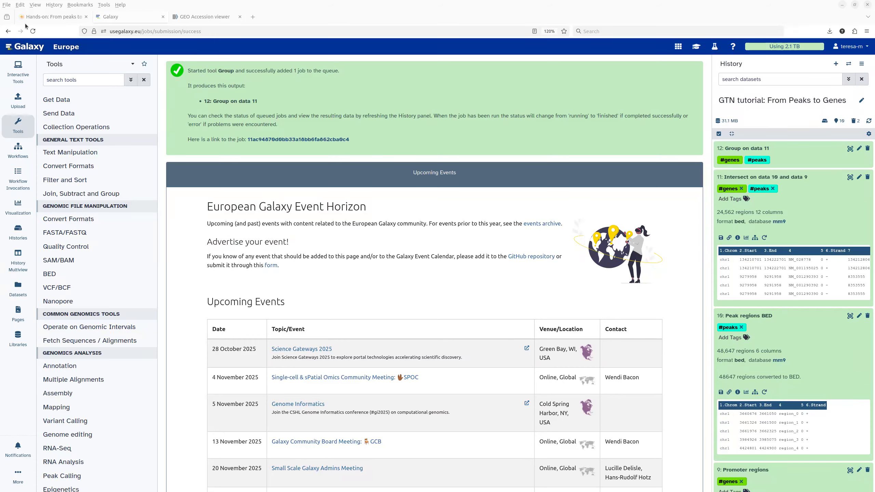
View the Group output and highlight the chr11 entry and its gene count.
{"action": "left_click", "coordinate": [850, 149]}
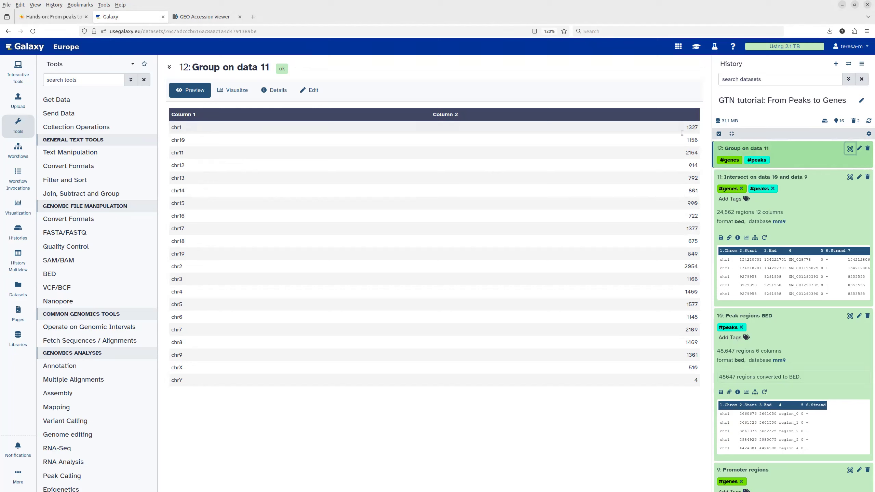
{"action": "left_click_drag", "start_coordinate": [174, 152], "coordinate": [181, 153]}
{"action": "left_click_drag", "start_coordinate": [685, 153], "coordinate": [693, 152]}
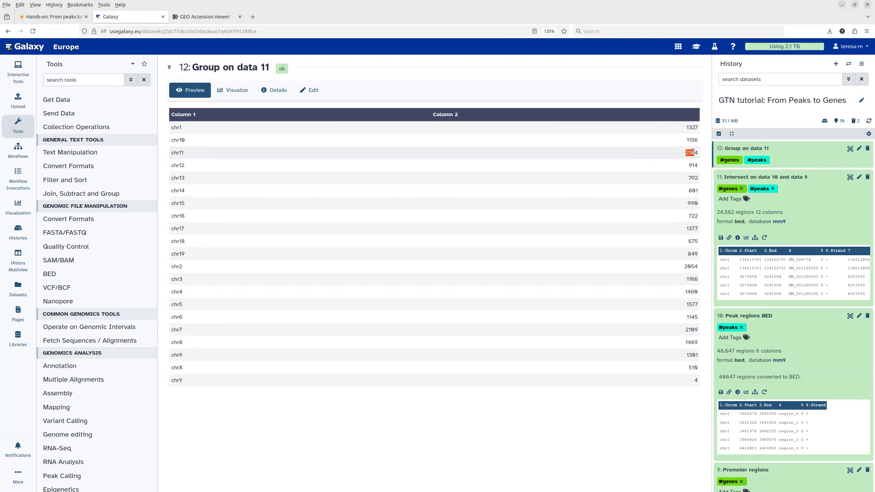
{"action": "left_click_drag", "start_coordinate": [692, 152], "coordinate": [696, 152]}
Open the Sort tool from the tutorial's section on fixing the sort order of the gene counts table.
{"action": "left_click", "coordinate": [697, 50]}
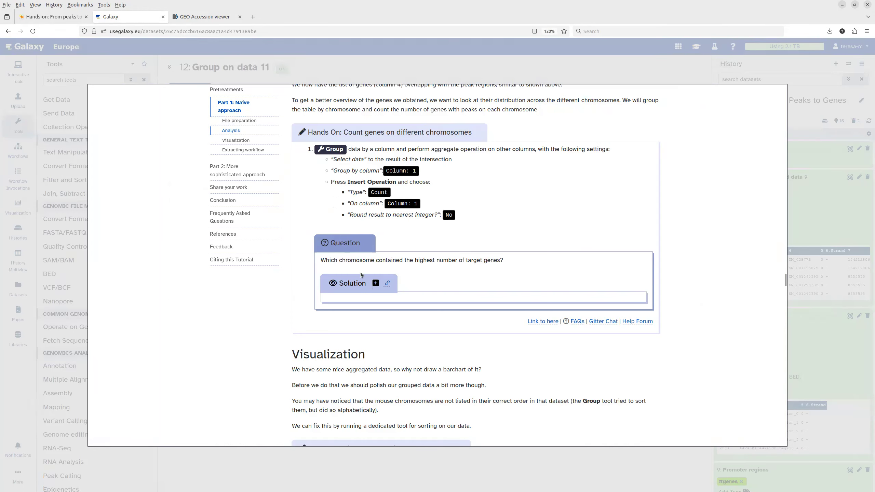
{"action": "scroll", "coordinate": [363, 253], "scroll_direction": "down", "scroll_amount": 6}
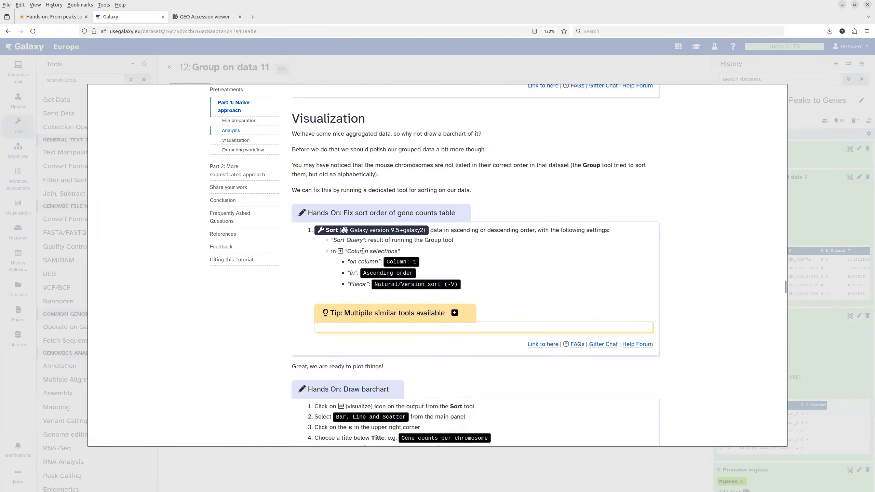
{"action": "left_click", "coordinate": [329, 232]}
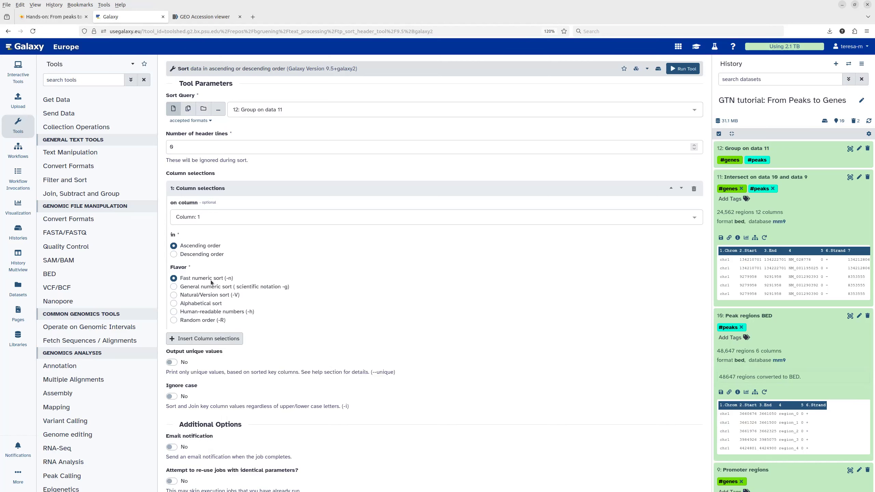
Sort the Group output on Column 1 with the Natural/Version sort (-V) flavor and view the sorted table.
{"action": "left_click", "coordinate": [183, 295]}
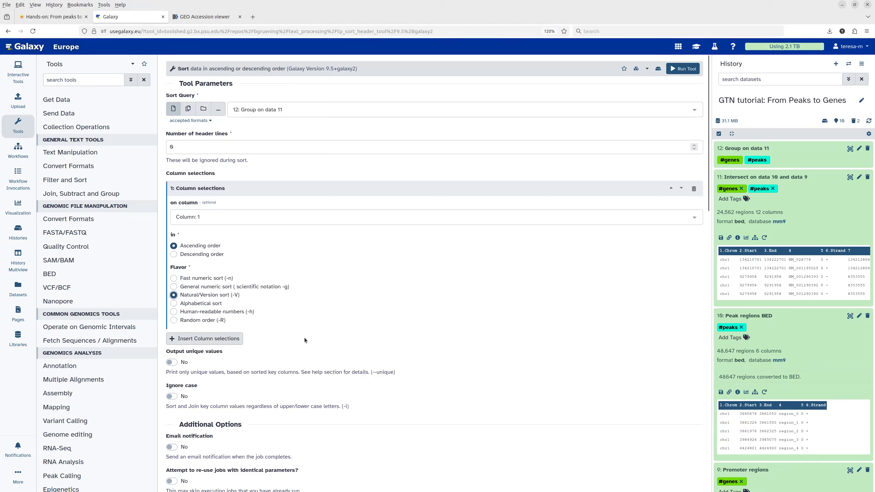
{"action": "left_click", "coordinate": [685, 69]}
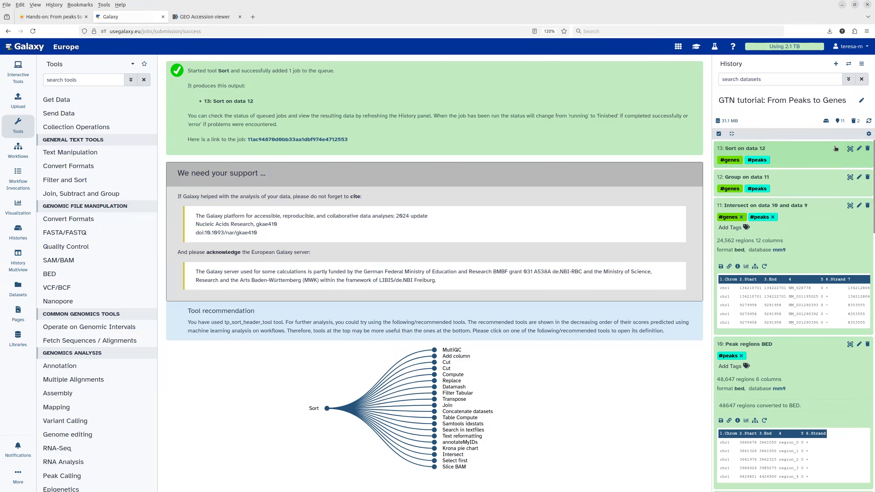
{"action": "left_click", "coordinate": [850, 150]}
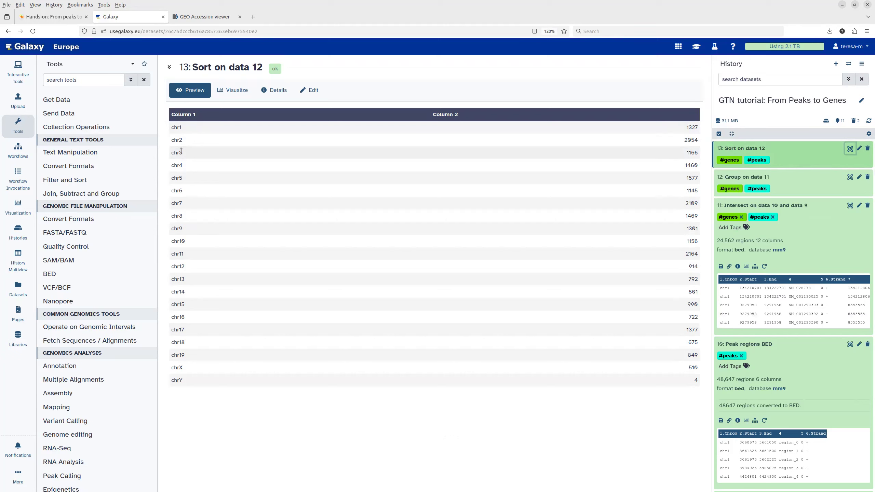
Create a Bar, Line and Scatter visualization from the Sort output.
{"action": "left_click", "coordinate": [741, 149]}
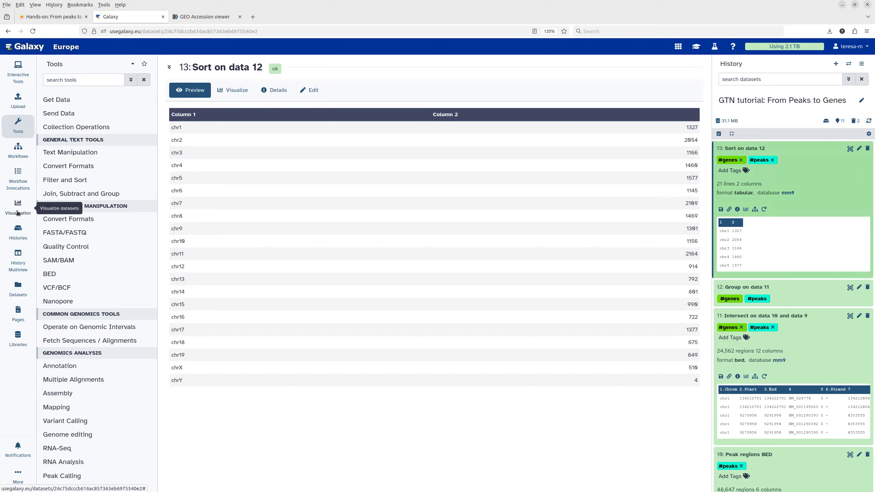
{"action": "left_click", "coordinate": [746, 210]}
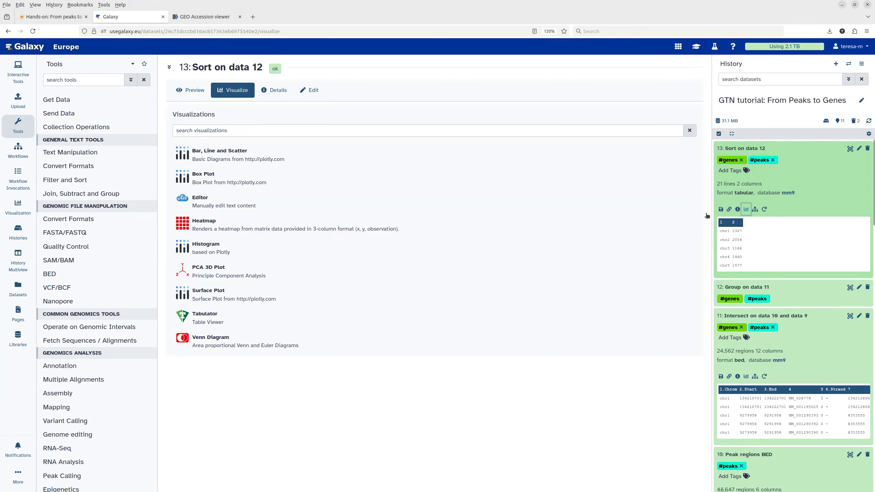
{"action": "left_click", "coordinate": [213, 154]}
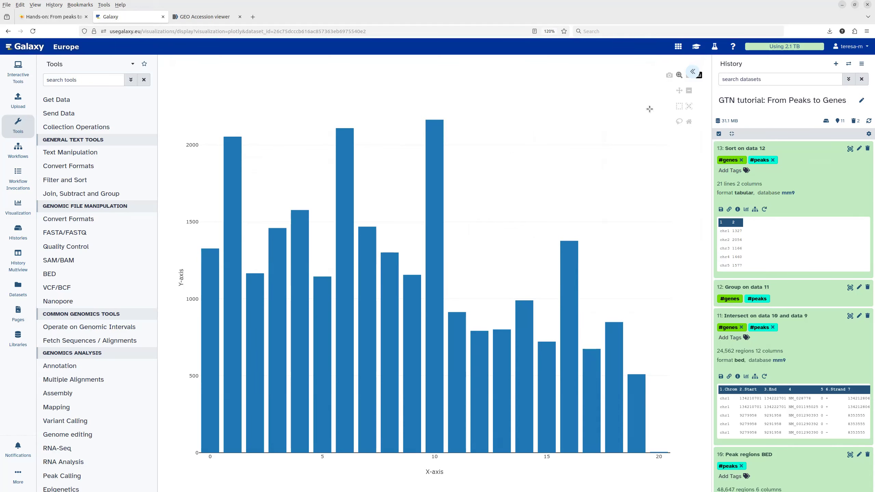
Title the visualization "Gene counts per chromosome" and open the chart's axis and stacking settings.
{"action": "left_click", "coordinate": [693, 73]}
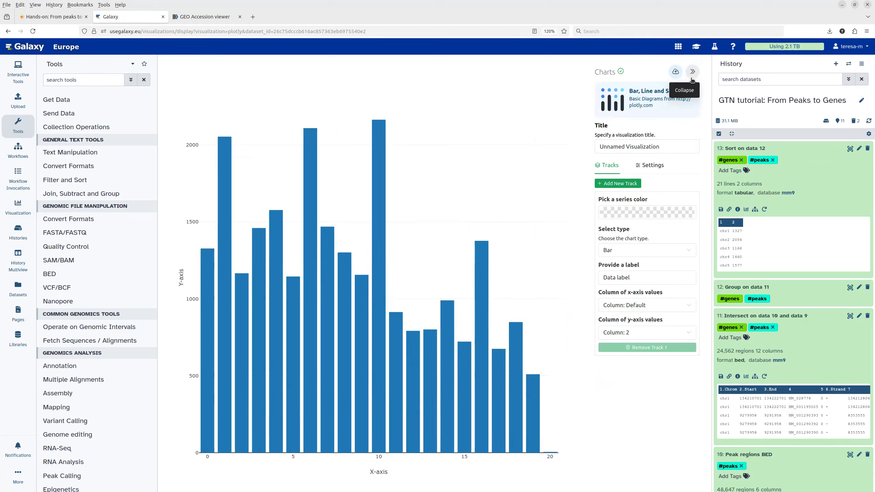
{"action": "left_click_drag", "start_coordinate": [671, 146], "coordinate": [581, 148]}
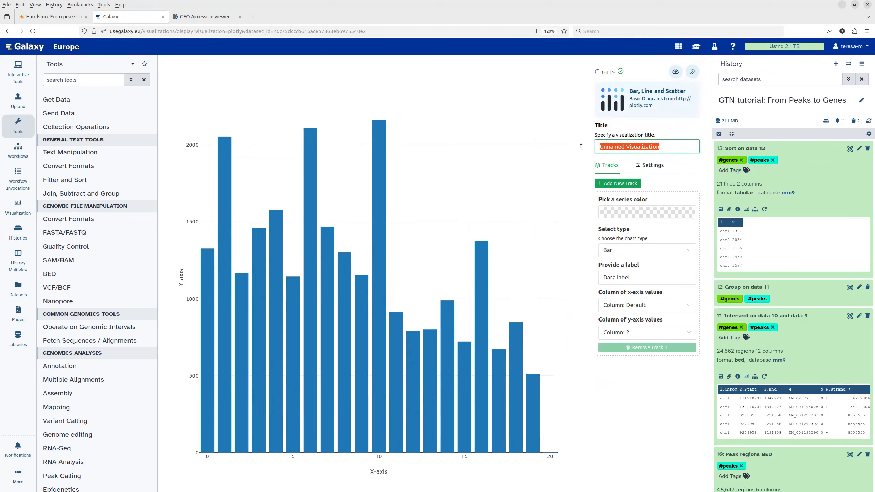
{"action": "key", "text": "BackSpace"}
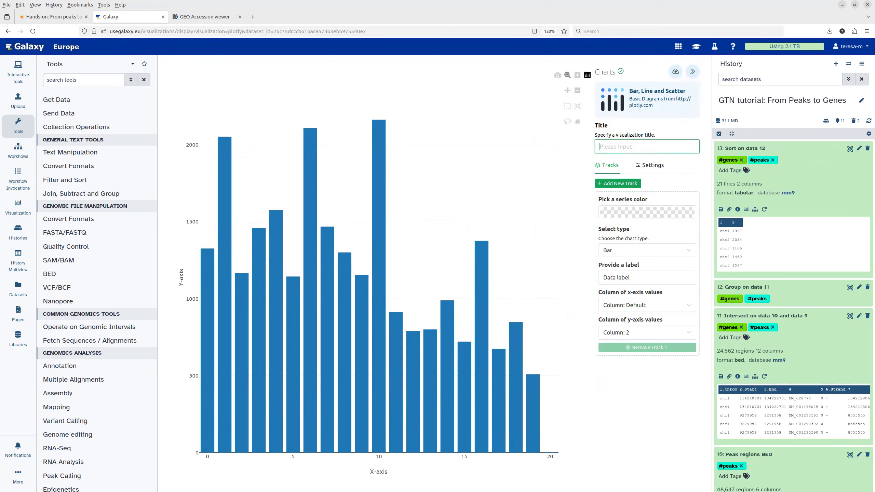
{"action": "type", "text": "Gene counts per chromosom"}
{"action": "left_click", "coordinate": [651, 167]}
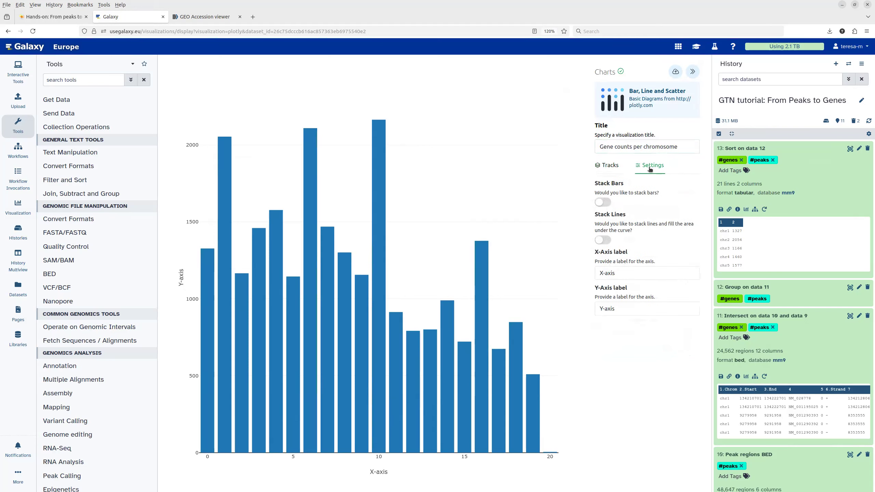
Label the chart's X-axis "Chomosomes" and its Y-axis "Counts".
{"action": "left_click", "coordinate": [609, 276]}
{"action": "left_click", "coordinate": [612, 310]}
{"action": "left_click_drag", "start_coordinate": [627, 274], "coordinate": [597, 273]}
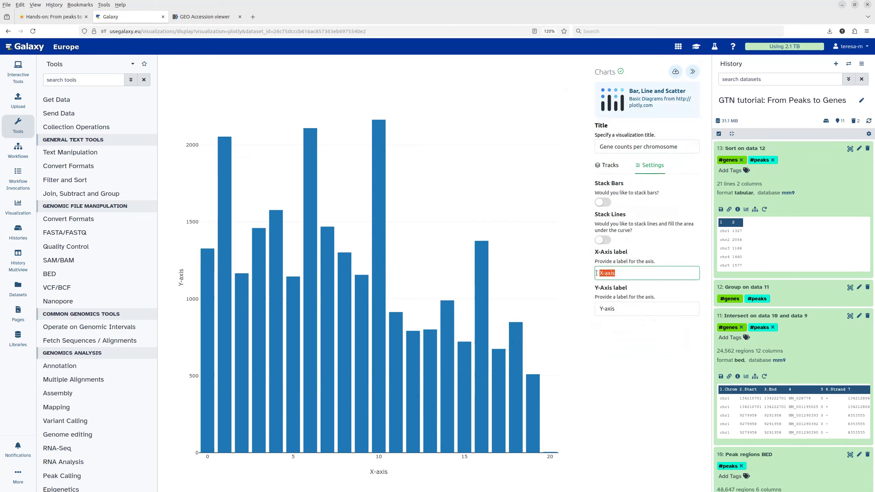
{"action": "type", "text": "Chomosomes"}
{"action": "left_click", "coordinate": [615, 309]}
{"action": "double_click", "coordinate": [615, 309]}
{"action": "key", "text": "BackSpace"}
{"action": "key", "text": "BackSpace"}
{"action": "key", "text": "BackSpace"}
{"action": "type", "text": "Counts"}
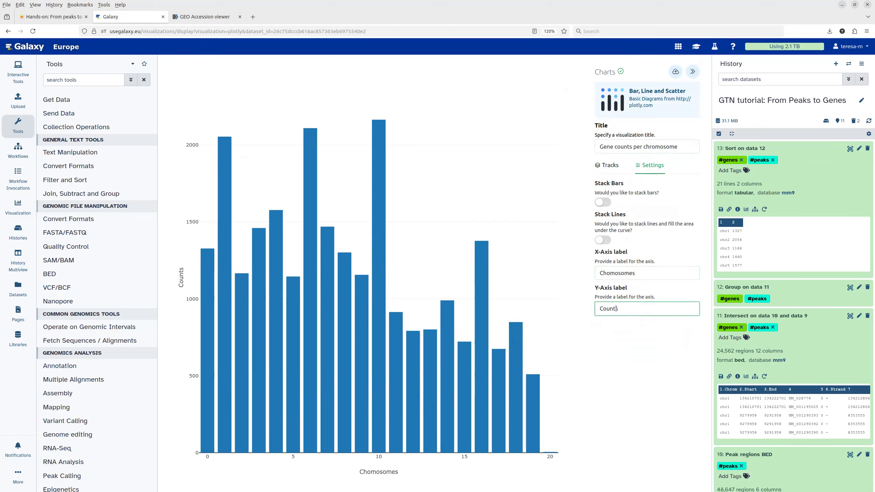
Set the bar track's series color to green #19B147.
{"action": "left_click", "coordinate": [609, 167]}
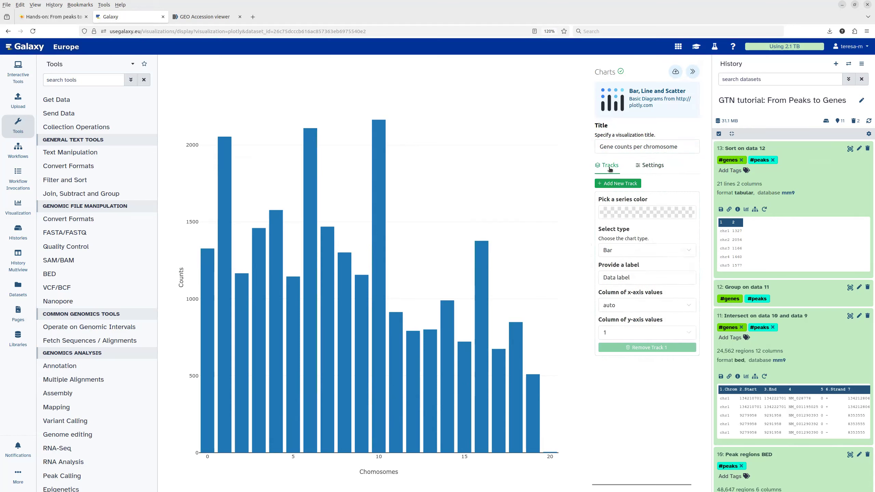
{"action": "left_click", "coordinate": [623, 217]}
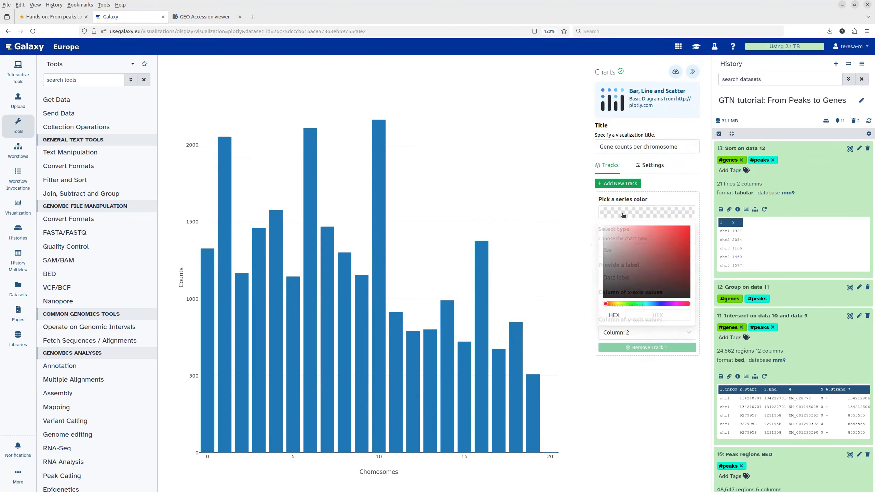
{"action": "left_click", "coordinate": [677, 305]}
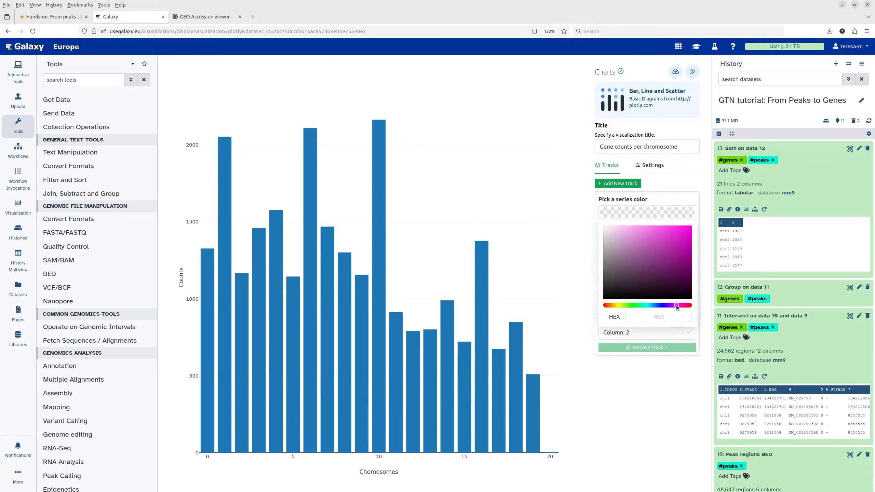
{"action": "left_click", "coordinate": [680, 248]}
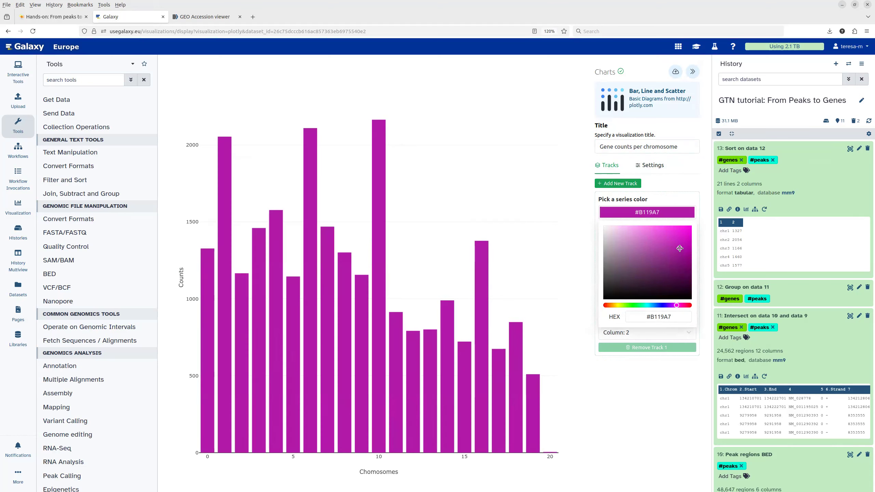
{"action": "left_click", "coordinate": [637, 305]}
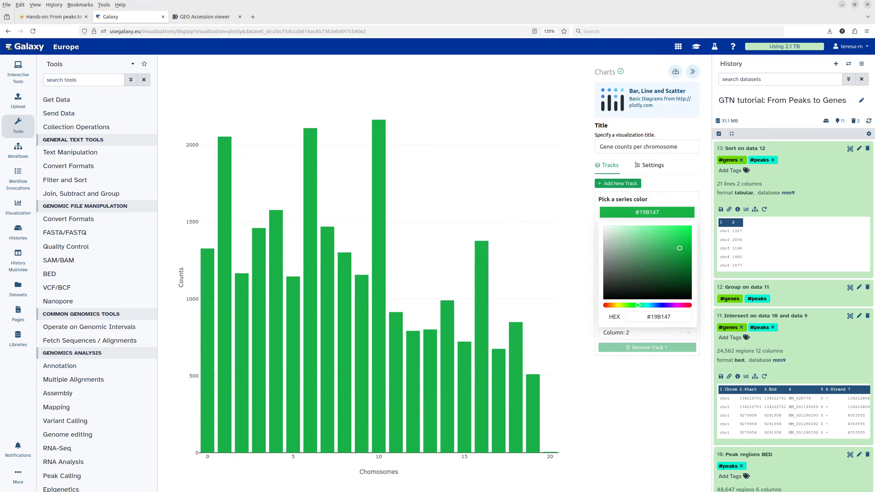
{"action": "left_click", "coordinate": [656, 401]}
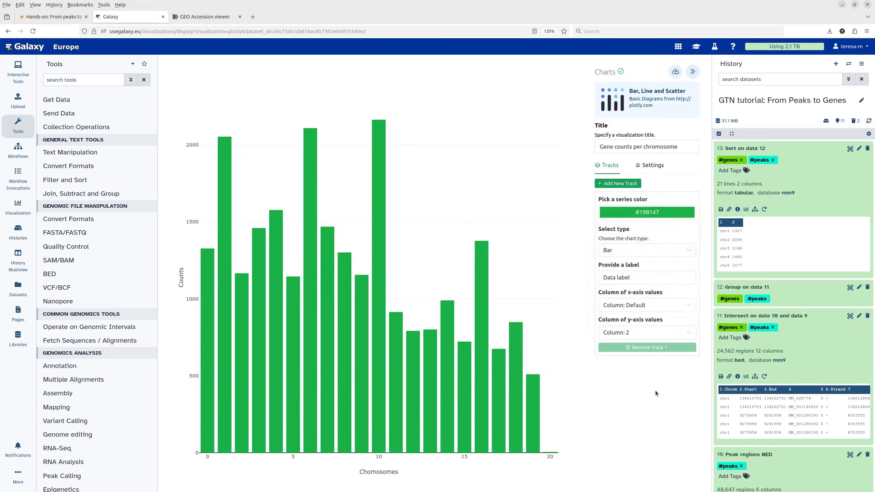
Try the Lines chart type for the track and switch it back to Bar.
{"action": "left_click", "coordinate": [632, 253]}
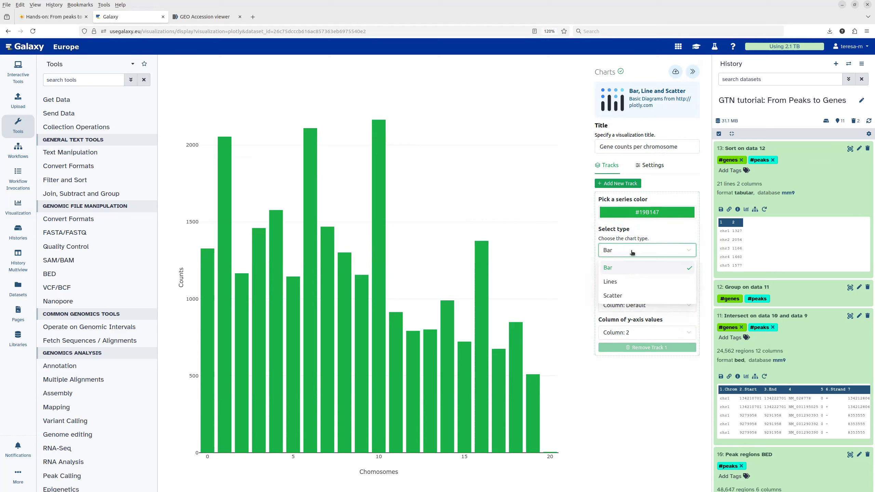
{"action": "left_click", "coordinate": [616, 284]}
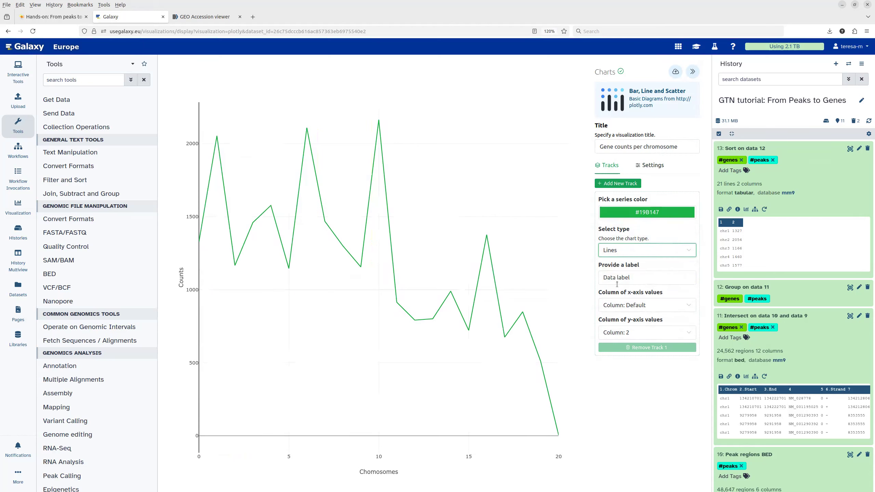
{"action": "left_click", "coordinate": [621, 251]}
{"action": "left_click", "coordinate": [621, 268]}
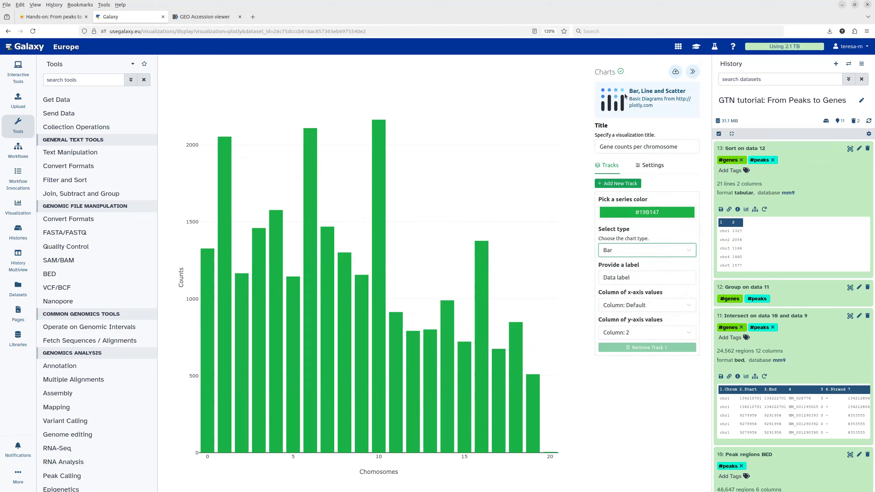
Save the visualization and reopen the newest "Gene counts per chromosome" entry from the list of saved visualizations.
{"action": "left_click", "coordinate": [674, 73]}
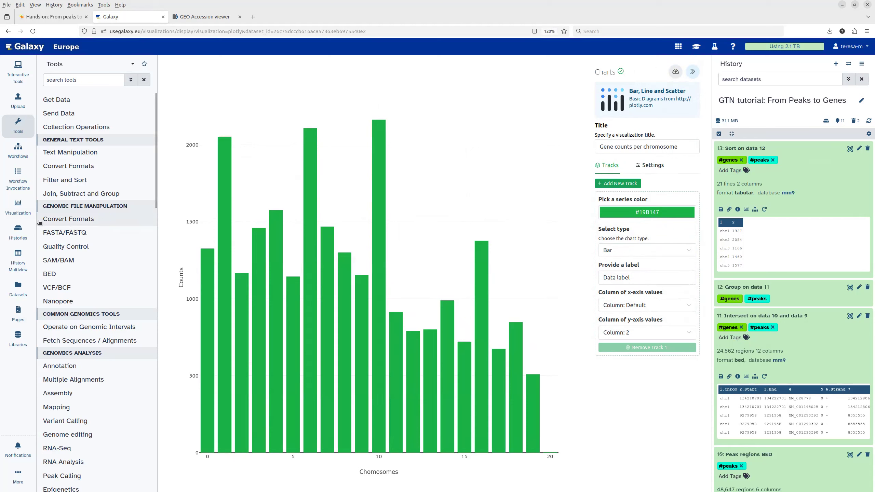
{"action": "left_click", "coordinate": [19, 208]}
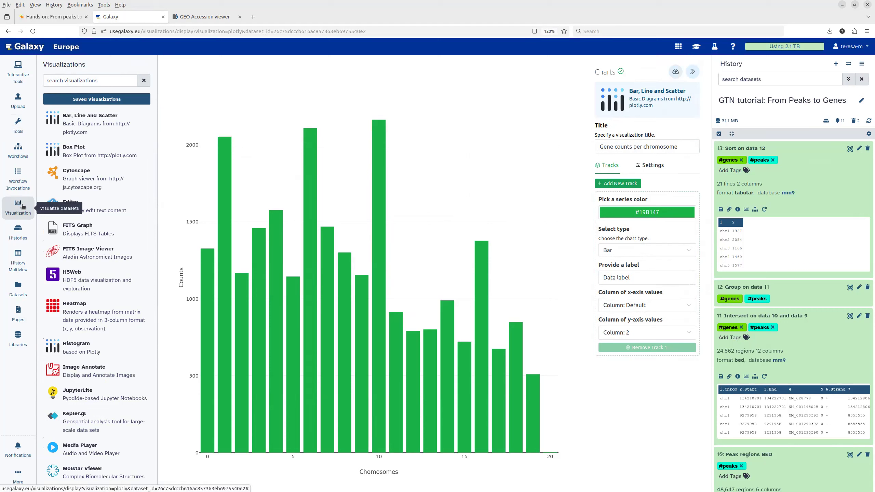
{"action": "left_click", "coordinate": [75, 103]}
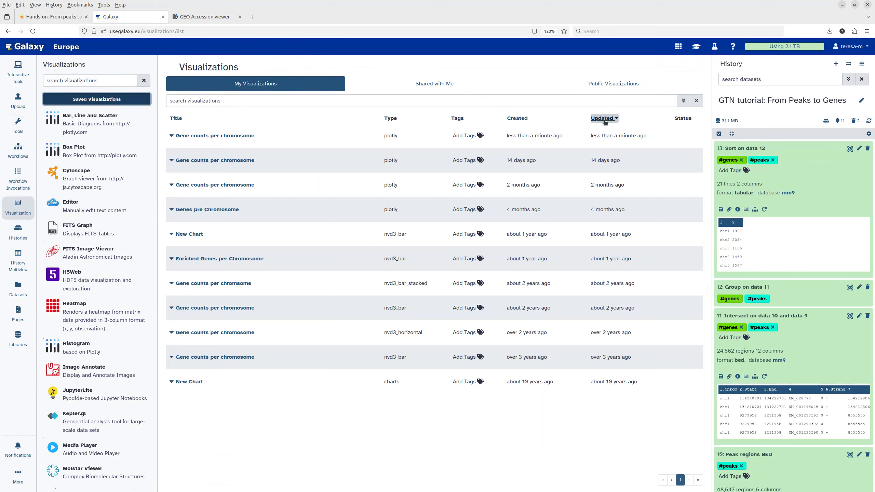
{"action": "left_click_drag", "start_coordinate": [596, 135], "coordinate": [648, 138]}
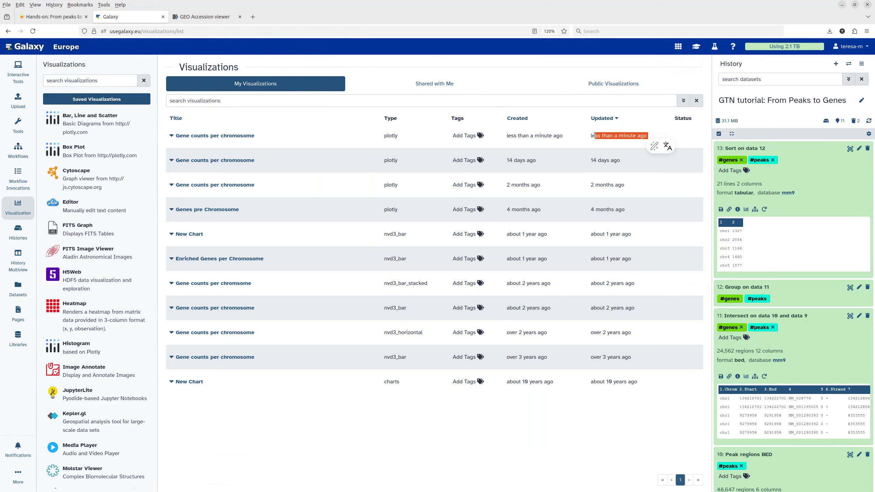
{"action": "left_click", "coordinate": [221, 136]}
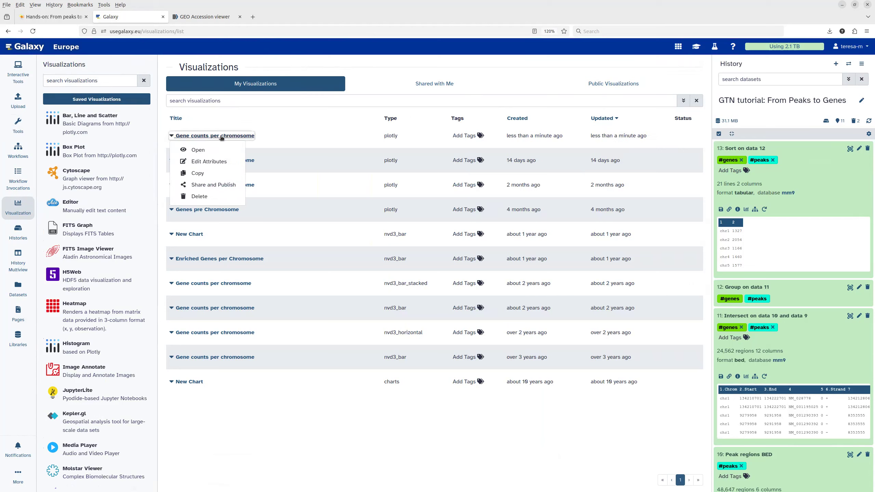
{"action": "left_click", "coordinate": [198, 151]}
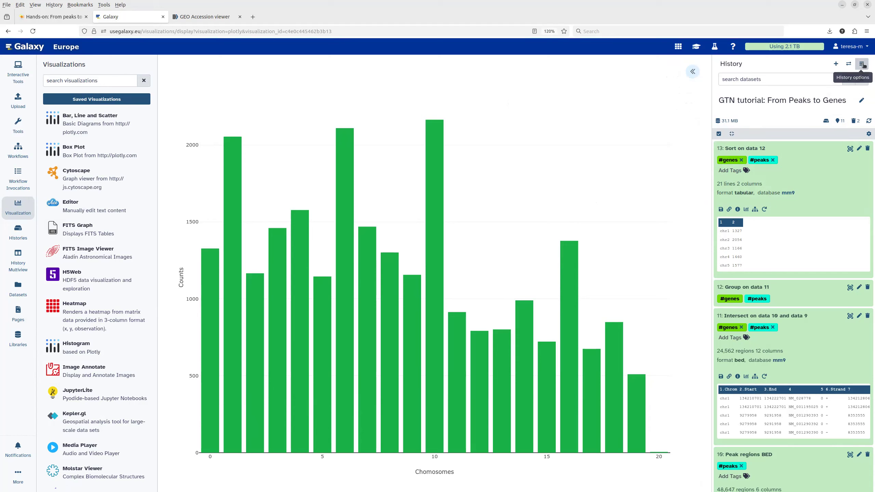
Start extracting a workflow from the current history and exclude both Select last and both Replace Text steps.
{"action": "left_click", "coordinate": [863, 64]}
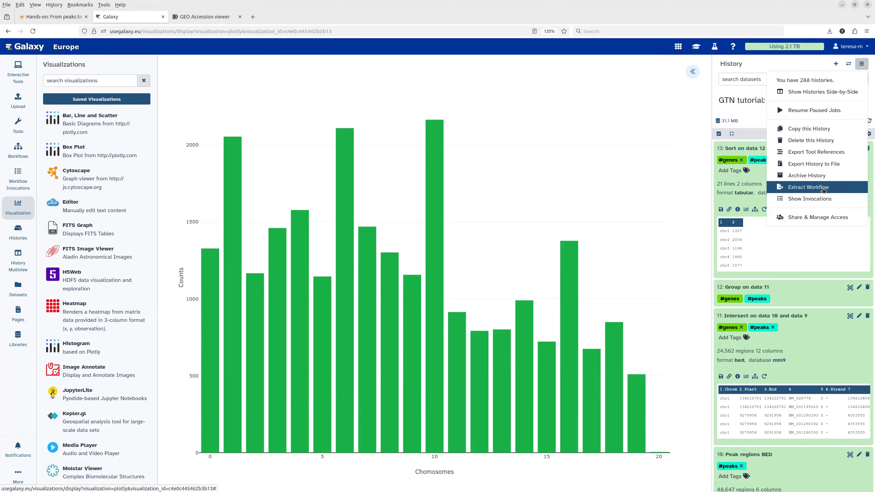
{"action": "left_click", "coordinate": [823, 190]}
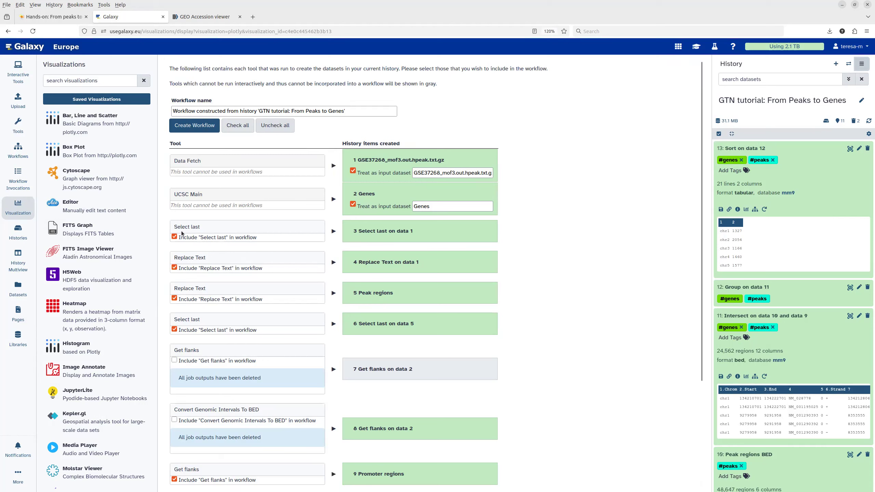
{"action": "left_click", "coordinate": [174, 237]}
{"action": "left_click", "coordinate": [175, 267]}
{"action": "left_click", "coordinate": [174, 298]}
{"action": "left_click", "coordinate": [175, 330]}
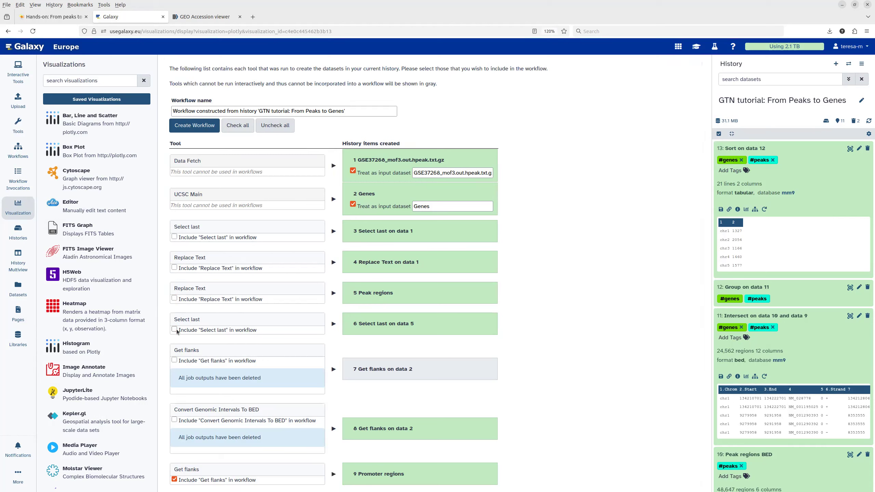
Exclude the Get flanks step for Promoter regions and the Peak regions BED conversion, and create the workflow.
{"action": "scroll", "coordinate": [206, 331], "scroll_direction": "down", "scroll_amount": 2}
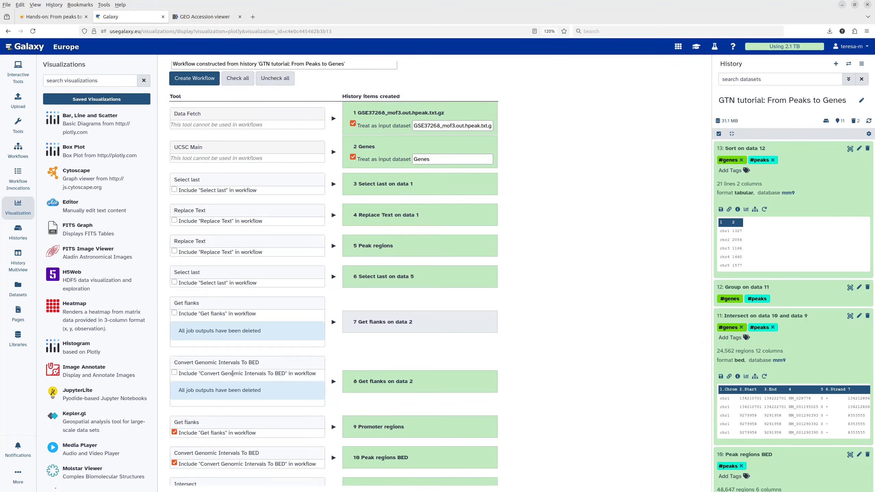
{"action": "scroll", "coordinate": [224, 378], "scroll_direction": "down", "scroll_amount": 2}
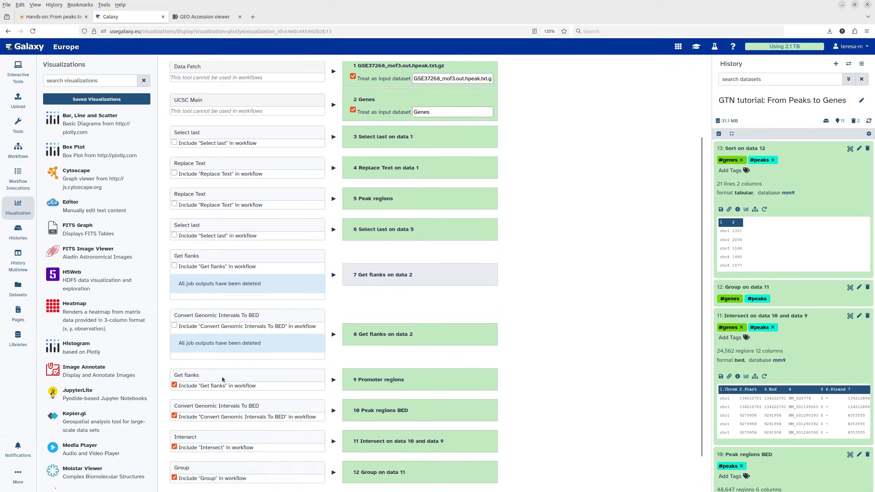
{"action": "left_click", "coordinate": [174, 386]}
{"action": "left_click", "coordinate": [175, 416]}
{"action": "scroll", "coordinate": [275, 446], "scroll_direction": "down", "scroll_amount": 1}
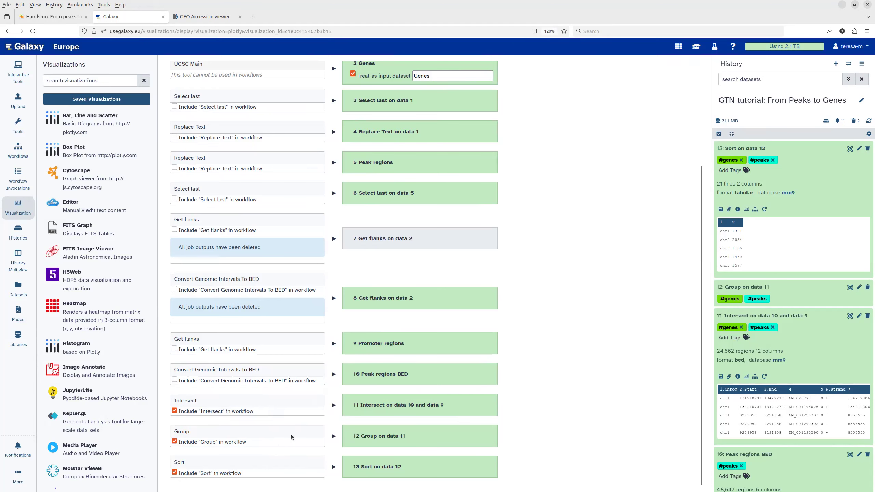
{"action": "scroll", "coordinate": [291, 435], "scroll_direction": "up", "scroll_amount": 4}
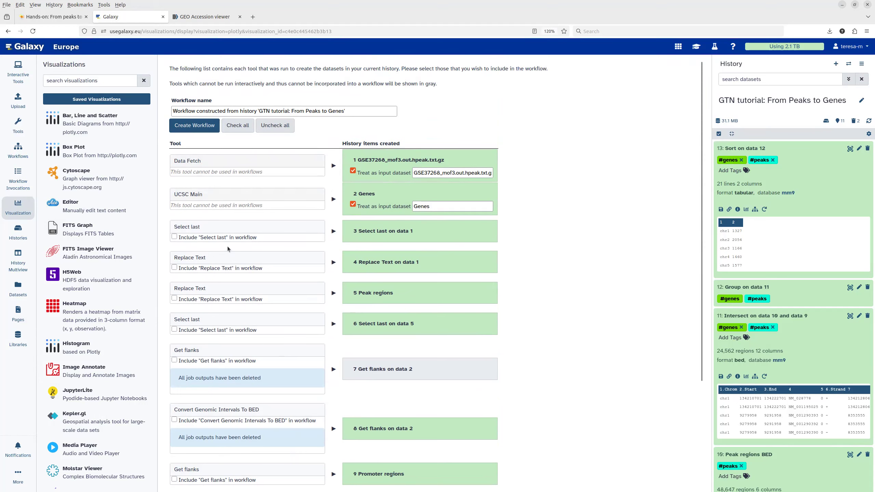
{"action": "left_click", "coordinate": [192, 124]}
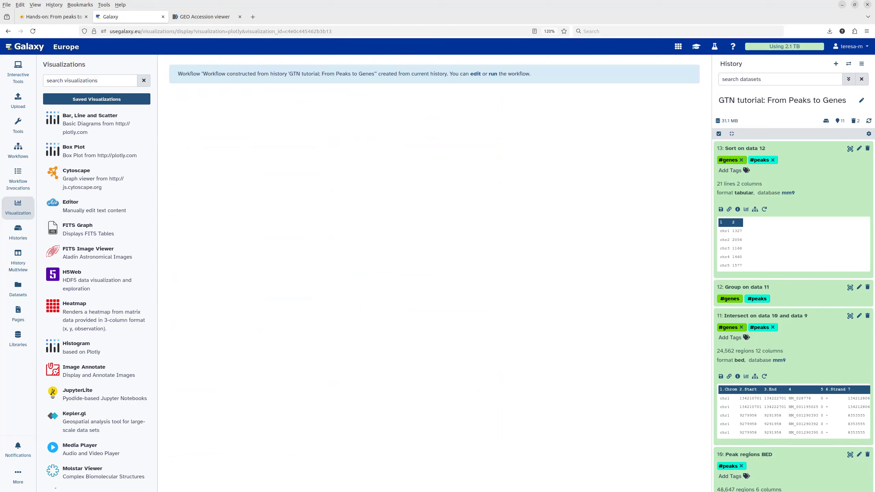
Open the extracted workflow for editing and spread out its Sort, Group and Intersect nodes on the canvas.
{"action": "left_click", "coordinate": [475, 74]}
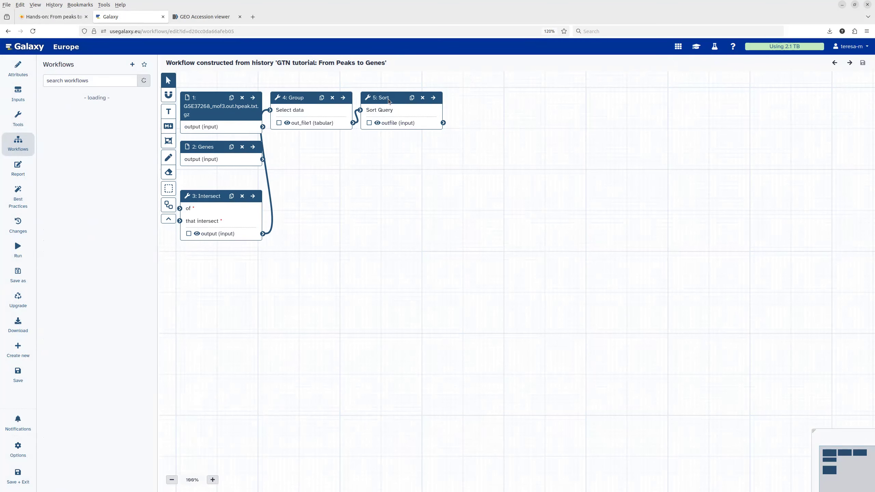
{"action": "left_click", "coordinate": [410, 121]}
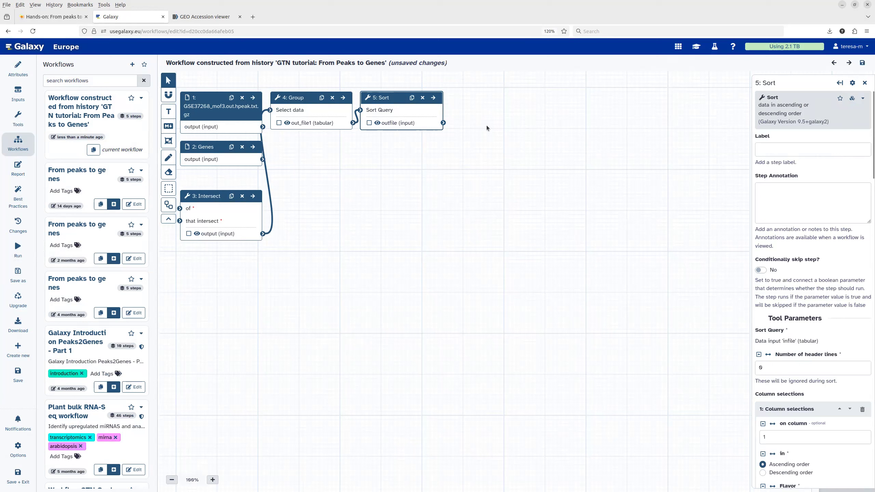
{"action": "left_click_drag", "start_coordinate": [400, 116], "coordinate": [416, 140]}
{"action": "left_click_drag", "start_coordinate": [414, 99], "coordinate": [440, 134]}
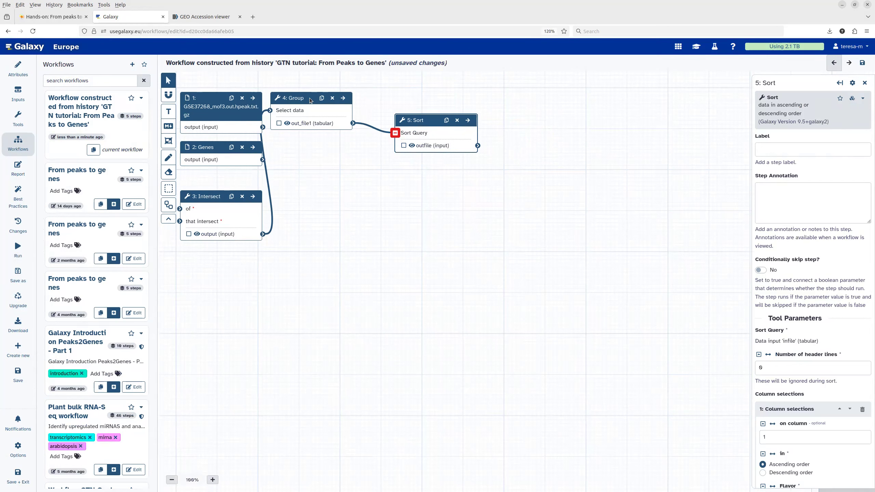
{"action": "left_click_drag", "start_coordinate": [314, 109], "coordinate": [363, 211]}
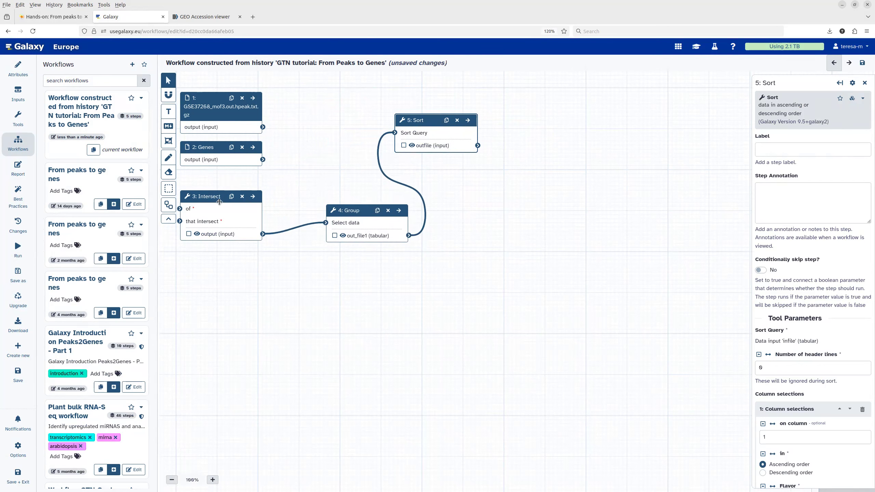
{"action": "left_click_drag", "start_coordinate": [225, 201], "coordinate": [298, 193]}
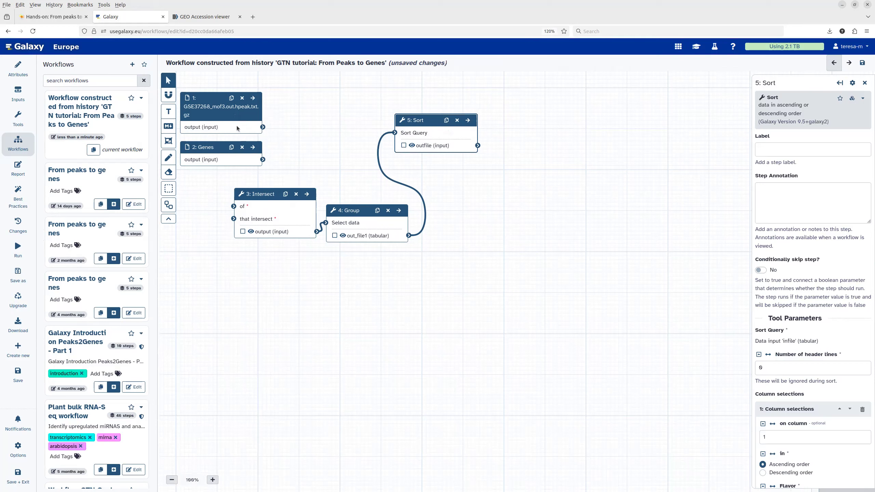
Connect the GSE37268 peaks input to Intersect's "that intersect" and Genes to "of", and auto-arrange the workflow nodes.
{"action": "left_click_drag", "start_coordinate": [263, 127], "coordinate": [234, 220]}
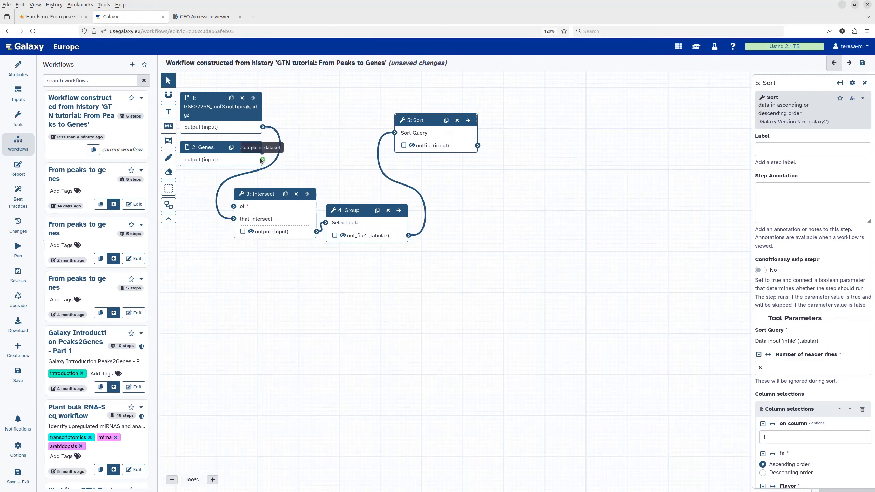
{"action": "left_click_drag", "start_coordinate": [264, 161], "coordinate": [234, 207]}
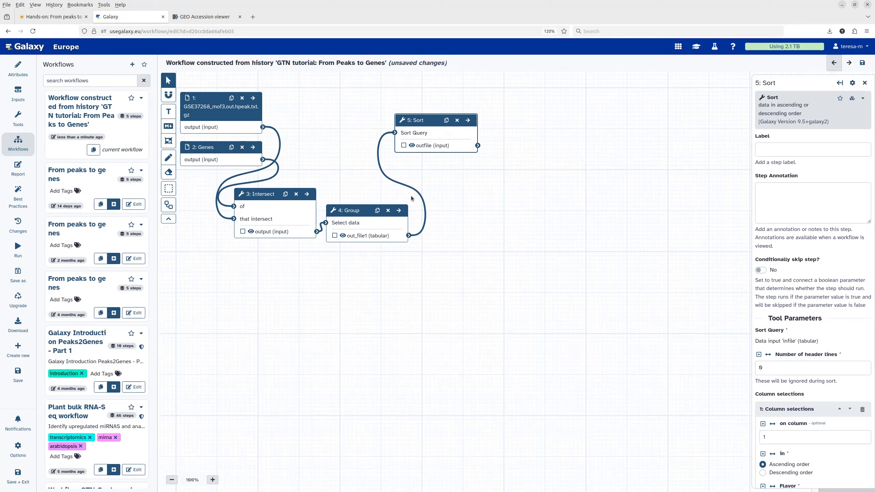
{"action": "left_click", "coordinate": [170, 208]}
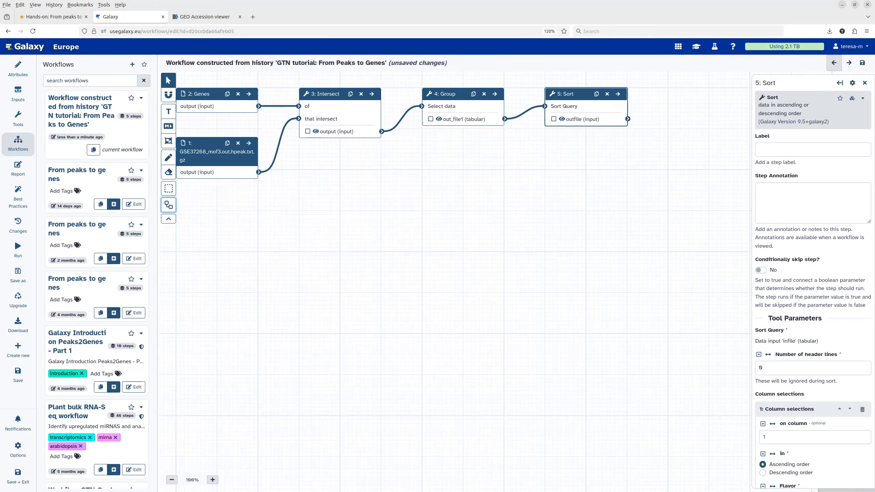
Save the workflow and leave the editor for the Galaxy start page.
{"action": "left_click", "coordinate": [862, 64]}
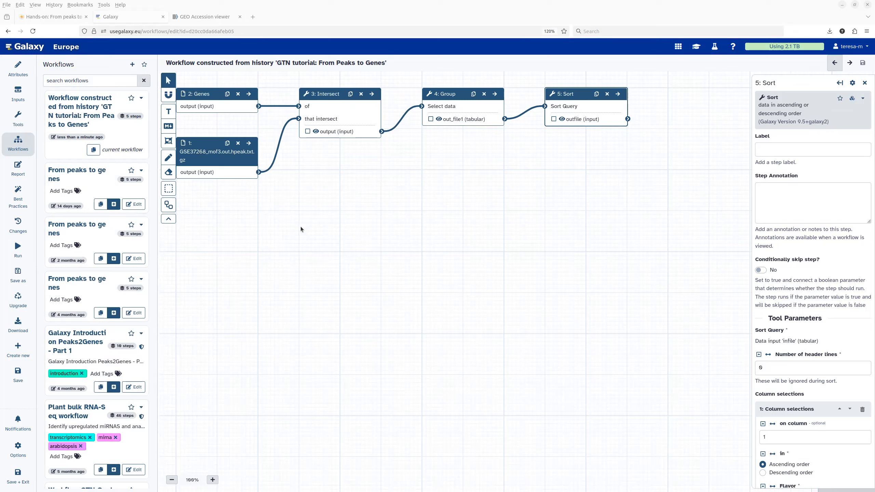
{"action": "left_click", "coordinate": [33, 49]}
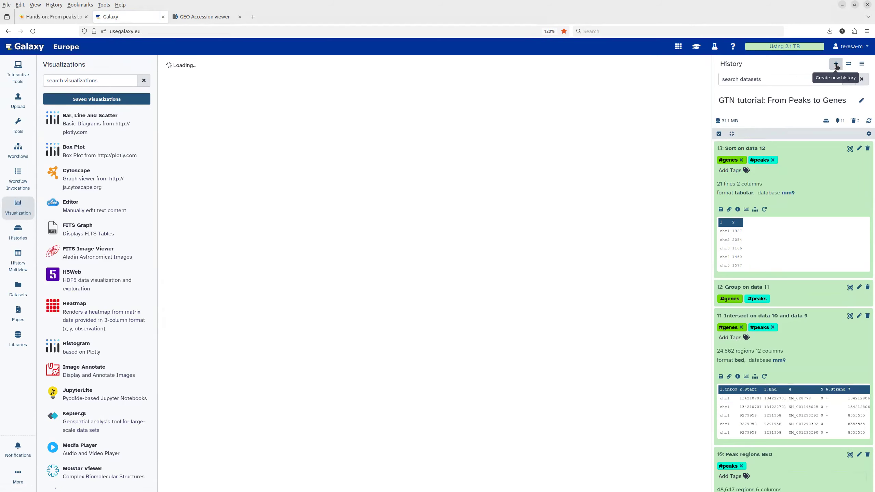
Create a new history and name it "GTN Tutorial: Peaks to Genes Part 2".
{"action": "left_click", "coordinate": [837, 65]}
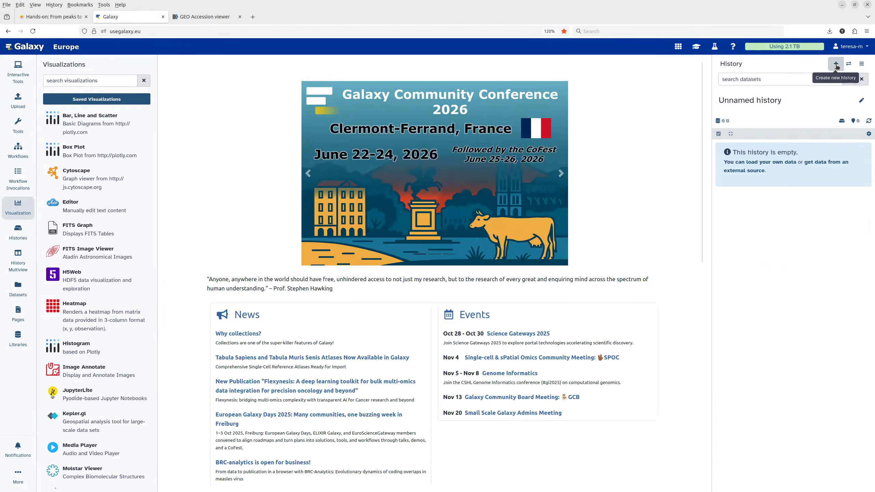
{"action": "left_click", "coordinate": [862, 101]}
{"action": "triple_click", "coordinate": [762, 124]}
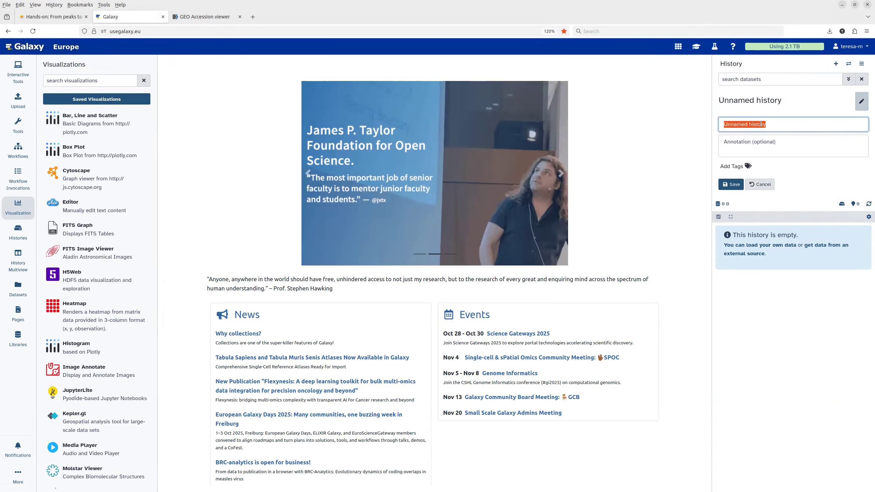
{"action": "type", "text": "GTN Tutorial "}
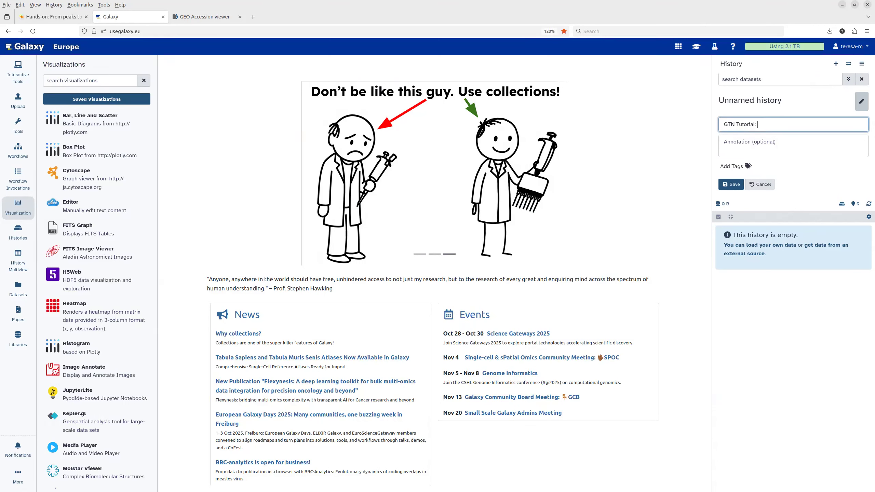
{"action": "type", "text": " Peaks to "}
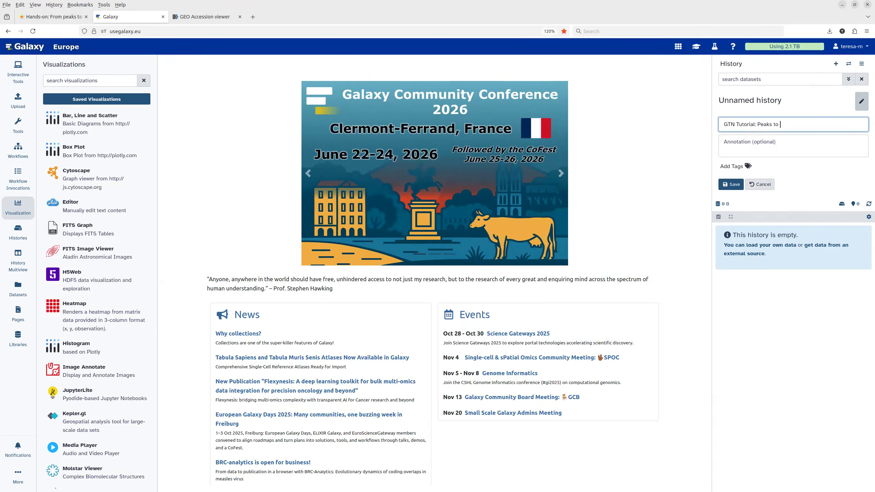
{"action": "type", "text": "Genes Part 2"}
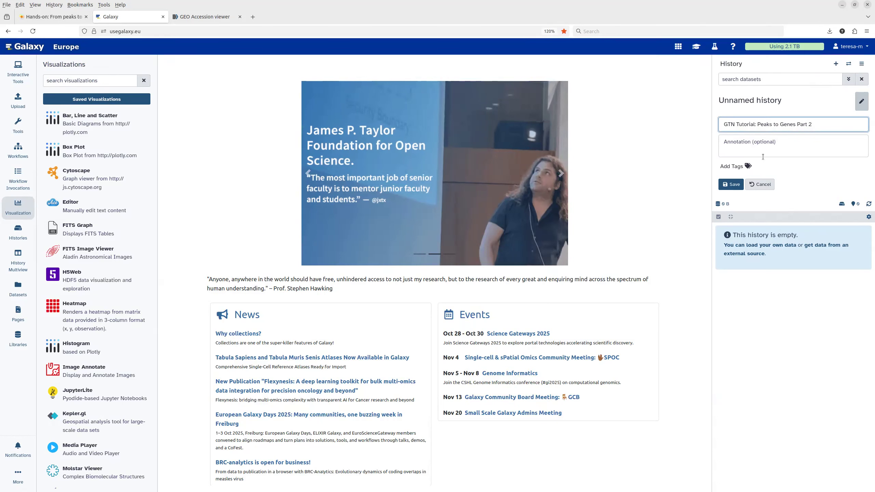
{"action": "left_click", "coordinate": [735, 186]}
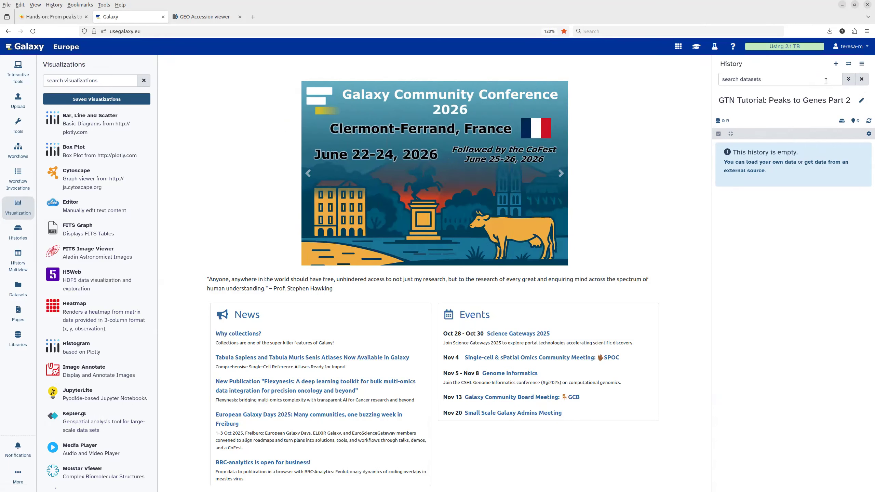
Show the histories side by side and copy the Peak regions dataset from the GTN Peaks-to-Genes history into the new history.
{"action": "left_click", "coordinate": [863, 66]}
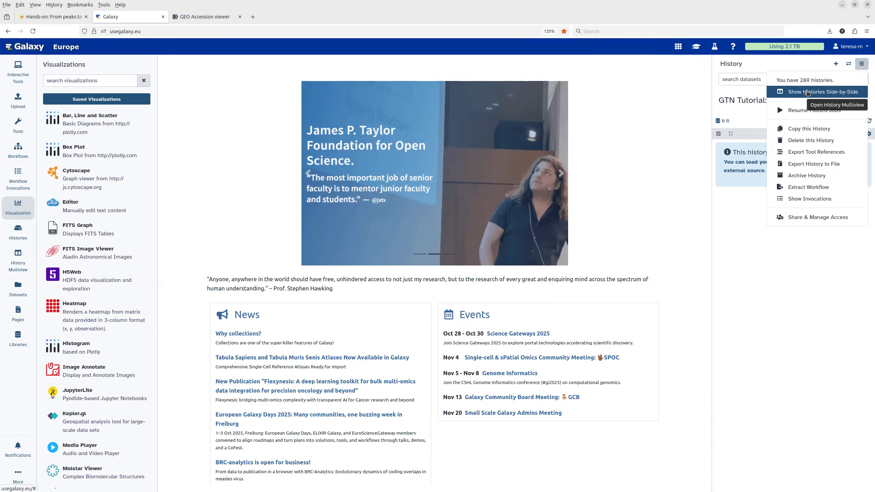
{"action": "left_click", "coordinate": [807, 92]}
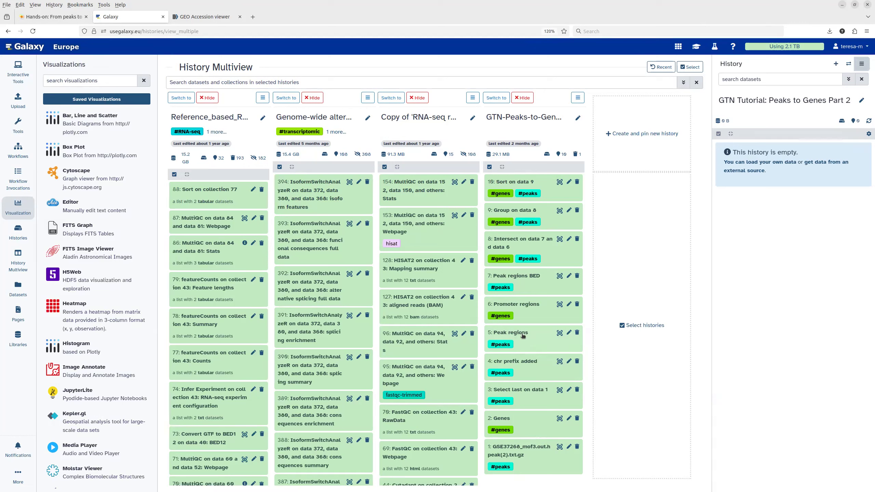
{"action": "left_click_drag", "start_coordinate": [523, 336], "coordinate": [776, 257]}
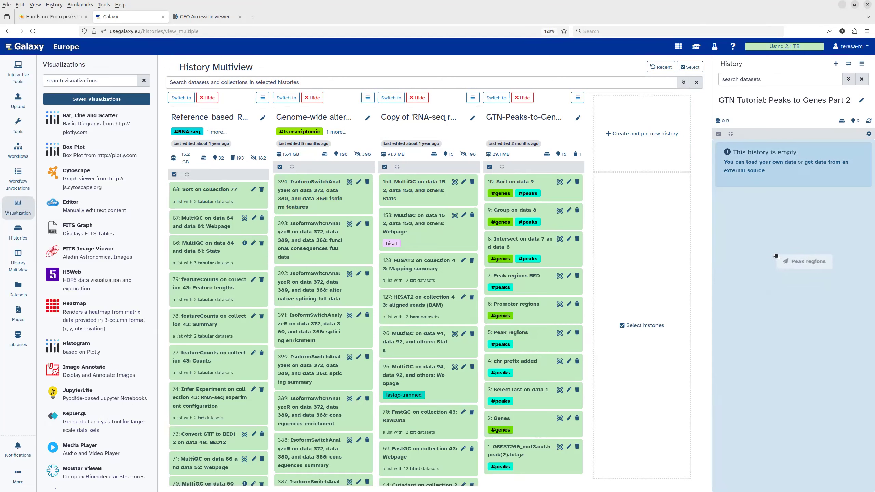
{"action": "left_click_drag", "start_coordinate": [777, 256], "coordinate": [776, 255]}
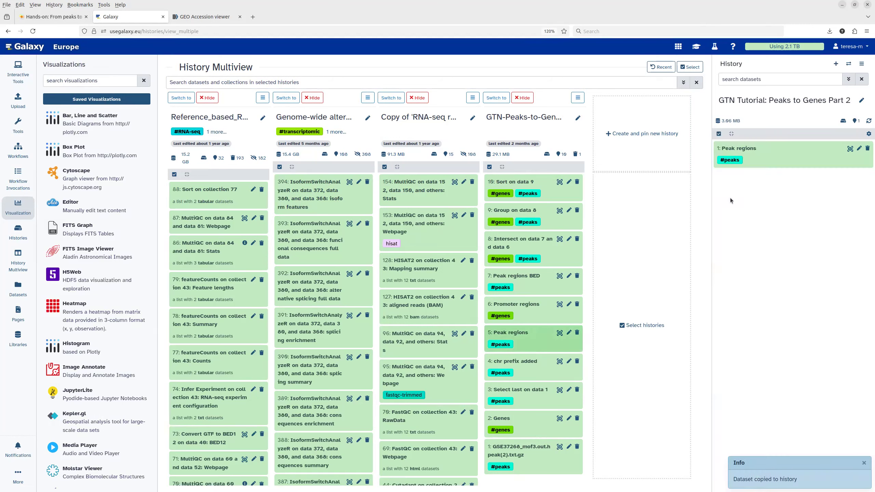
Display the copied Peak regions dataset and inspect its columns 4 and 5.
{"action": "left_click", "coordinate": [745, 151]}
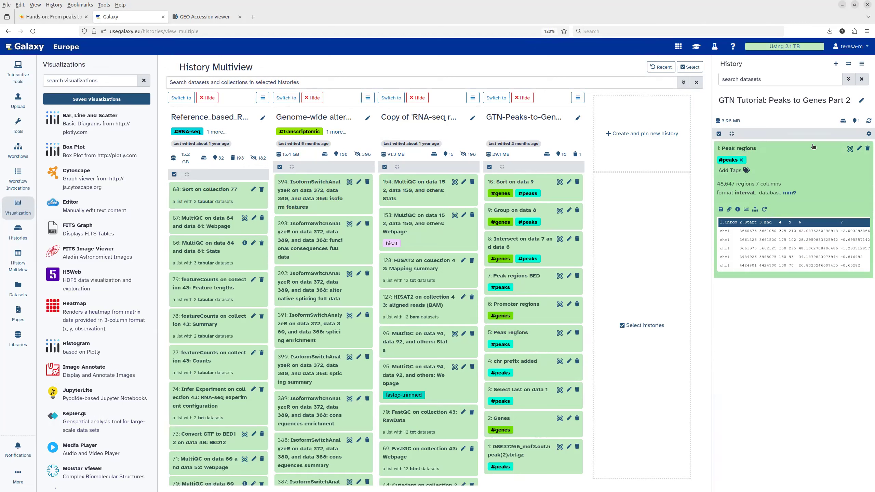
{"action": "left_click", "coordinate": [849, 151]}
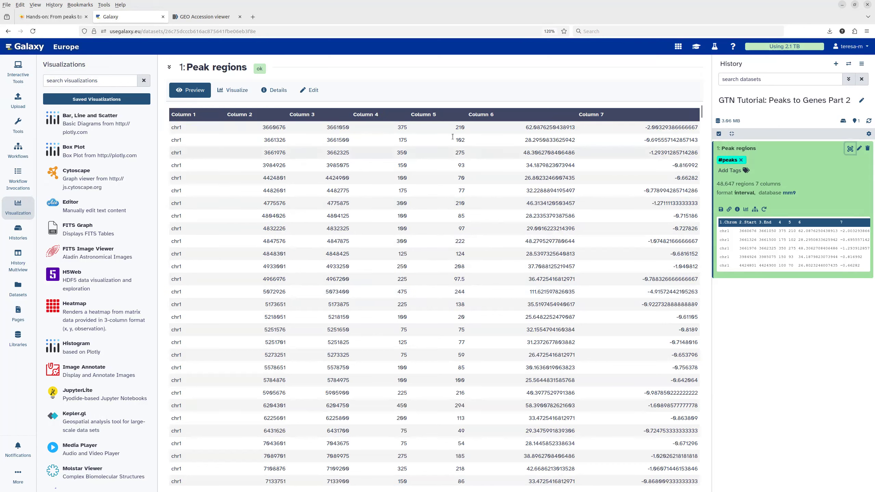
{"action": "left_click_drag", "start_coordinate": [414, 112], "coordinate": [439, 116]}
{"action": "left_click", "coordinate": [398, 129]}
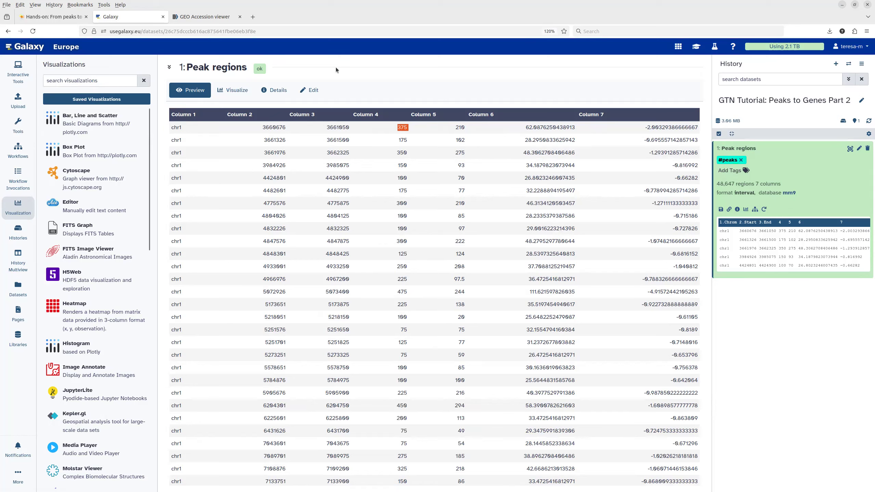
Read the From peaks to genes tutorial's Part 2 instructions on copying history items and creating the peak summit file.
{"action": "left_click", "coordinate": [696, 45]}
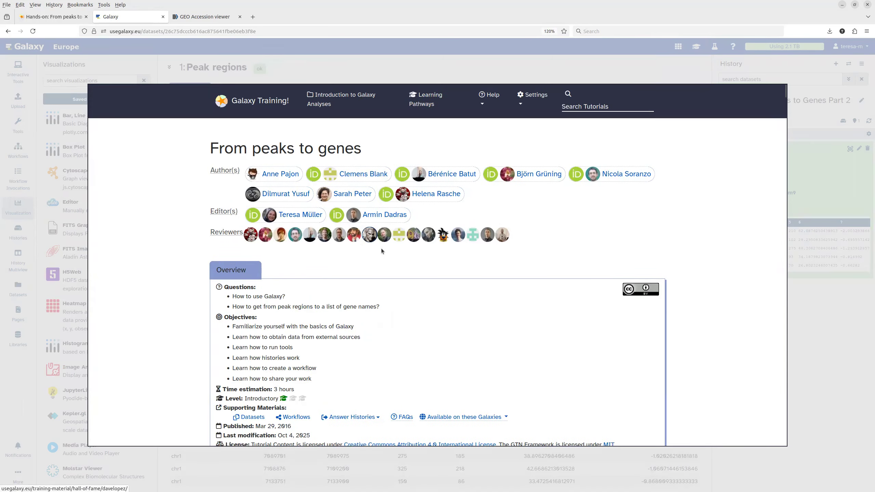
{"action": "scroll", "coordinate": [390, 258], "scroll_direction": "down", "scroll_amount": 15}
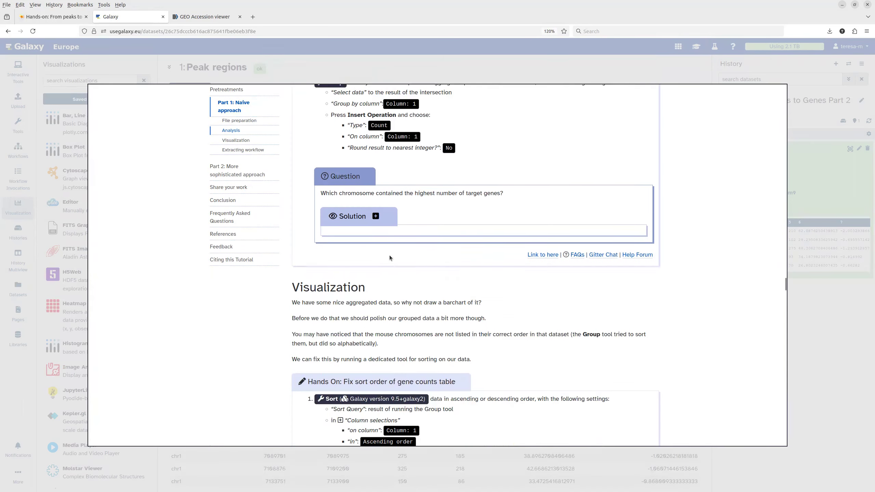
{"action": "scroll", "coordinate": [391, 258], "scroll_direction": "down", "scroll_amount": 20}
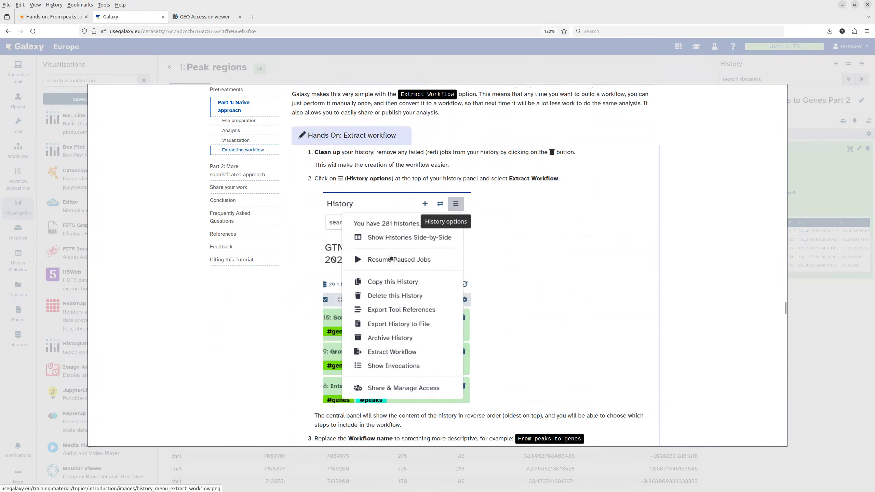
{"action": "scroll", "coordinate": [390, 258], "scroll_direction": "down", "scroll_amount": 15}
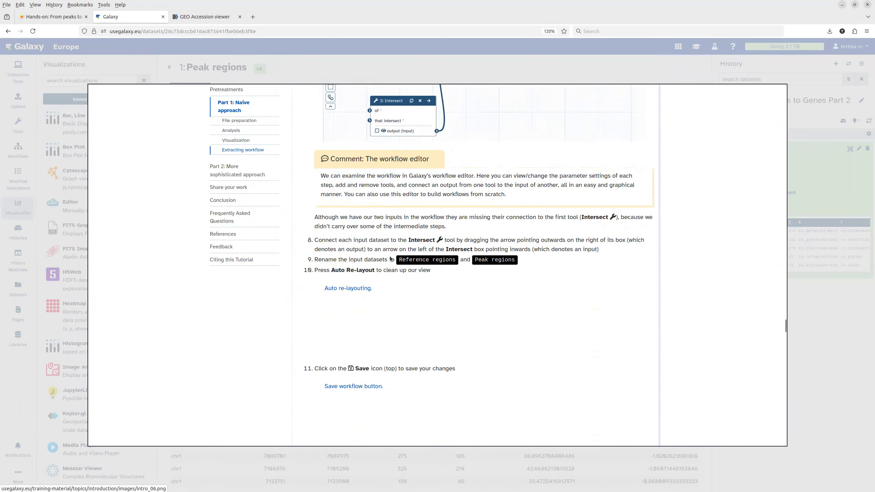
{"action": "scroll", "coordinate": [390, 258], "scroll_direction": "down", "scroll_amount": 2}
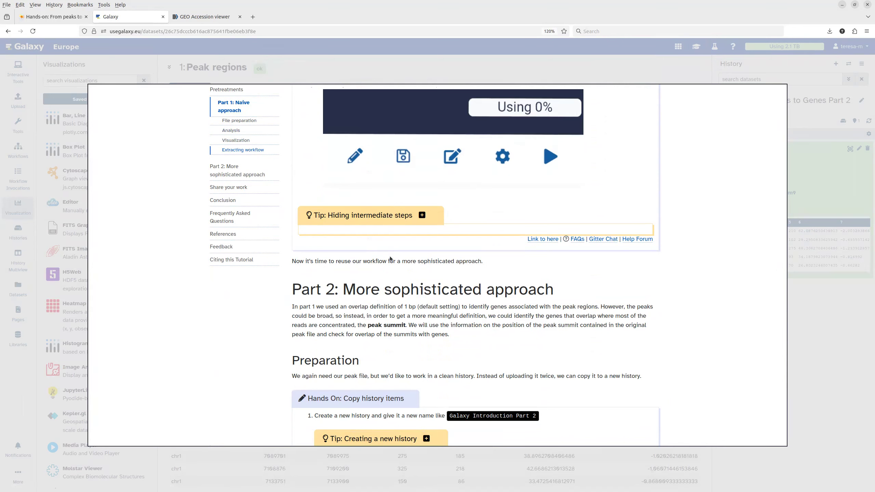
{"action": "scroll", "coordinate": [391, 258], "scroll_direction": "down", "scroll_amount": 2}
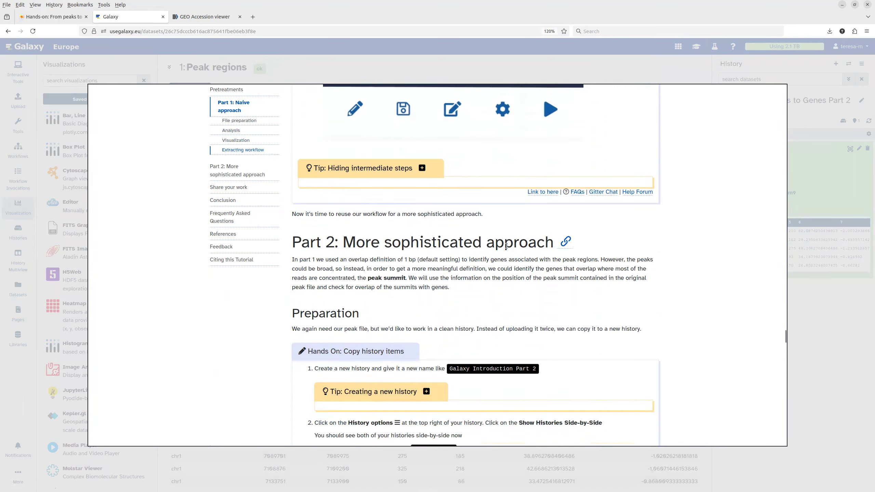
{"action": "scroll", "coordinate": [506, 246], "scroll_direction": "down", "scroll_amount": 8}
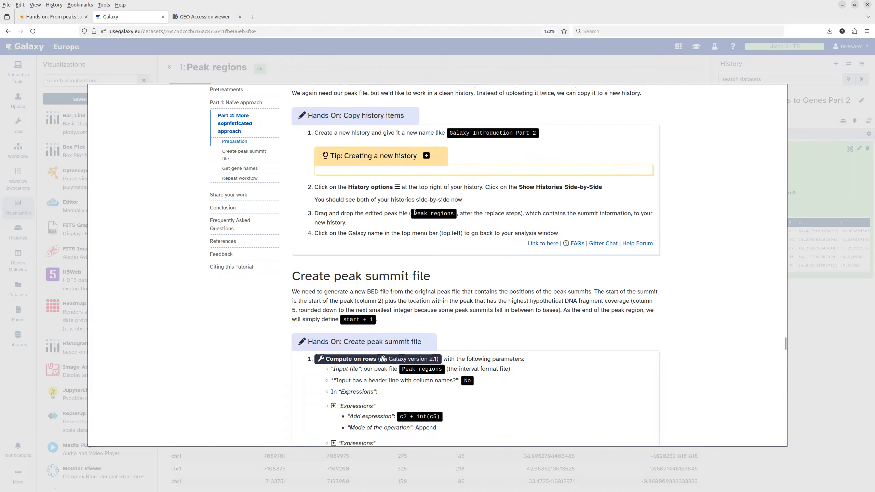
{"action": "left_click_drag", "start_coordinate": [415, 213], "coordinate": [456, 214]}
{"action": "scroll", "coordinate": [430, 230], "scroll_direction": "down", "scroll_amount": 4}
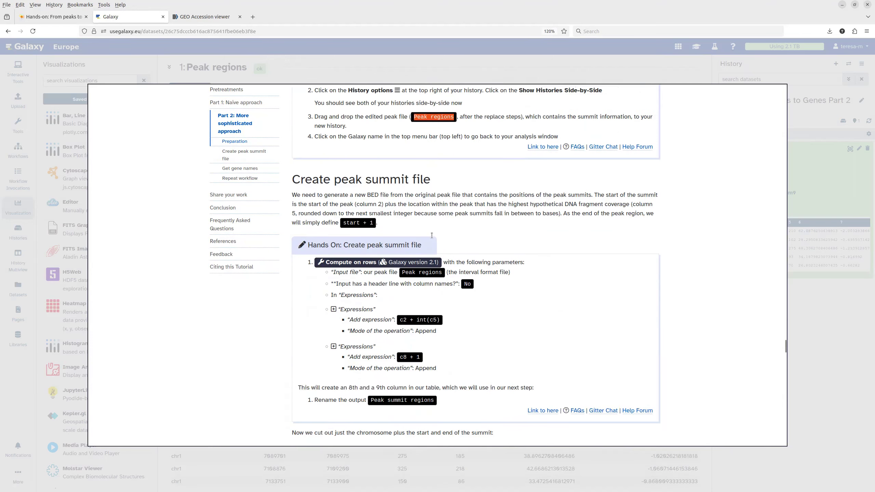
{"action": "left_click_drag", "start_coordinate": [336, 134], "coordinate": [431, 135]}
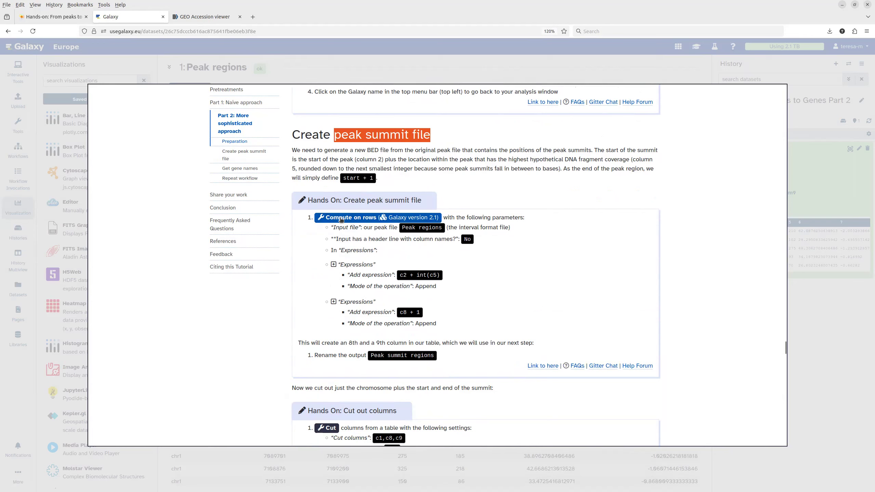
Open the Compute on rows tool from the tutorial and set its first expression to "c2 + int(c5)".
{"action": "left_click", "coordinate": [367, 219]}
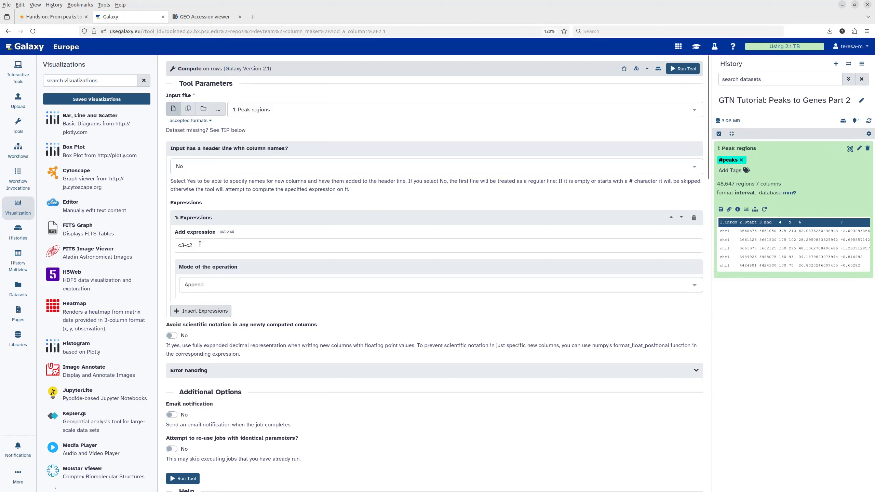
{"action": "left_click_drag", "start_coordinate": [200, 244], "coordinate": [170, 245]}
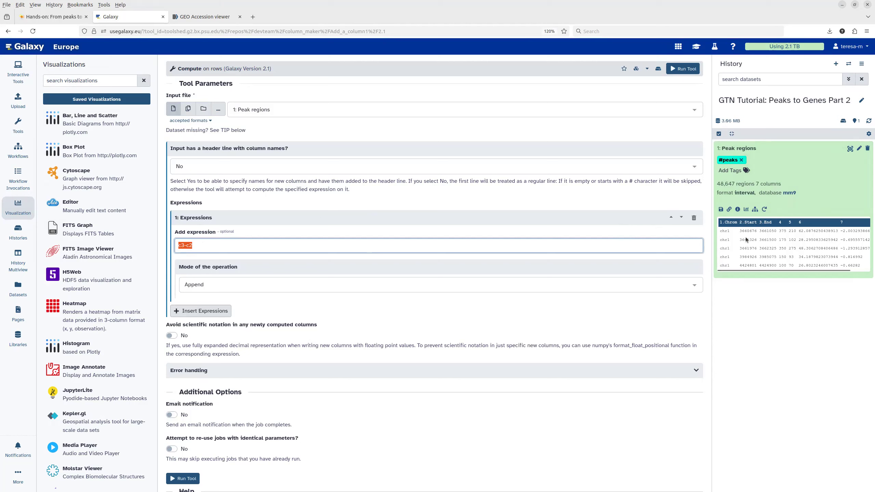
{"action": "key", "text": "BackSpace"}
{"action": "type", "text": "c2 +"}
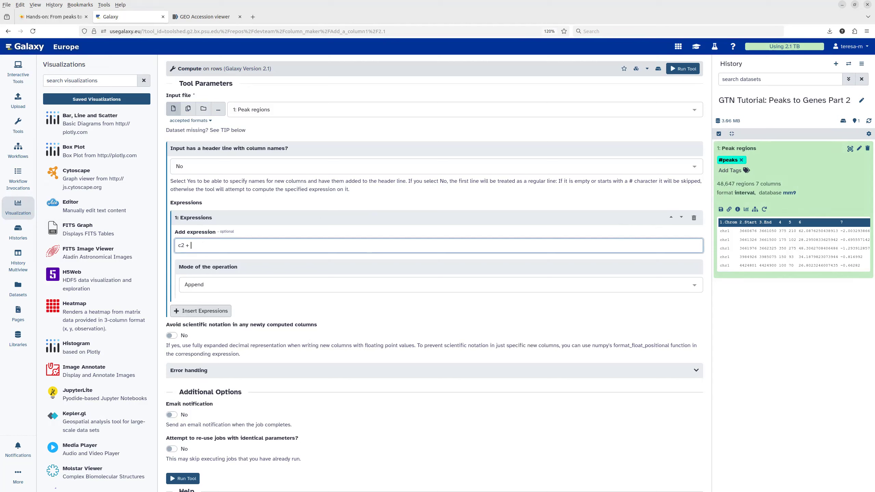
{"action": "type", "text": "int"}
{"action": "type", "text": "()"}
{"action": "type", "text": "c"}
{"action": "type", "text": "5"}
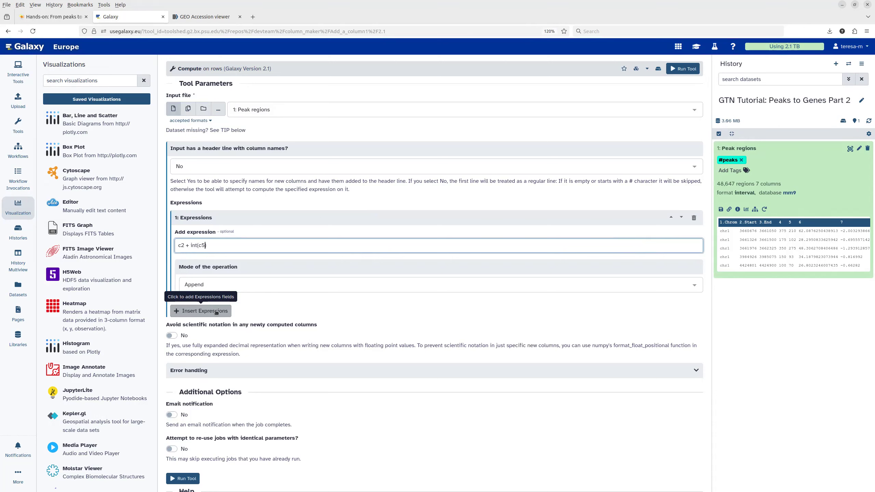
Add a second expression "c8 +1" to Compute on rows and run the tool on Peak regions.
{"action": "left_click", "coordinate": [209, 315]}
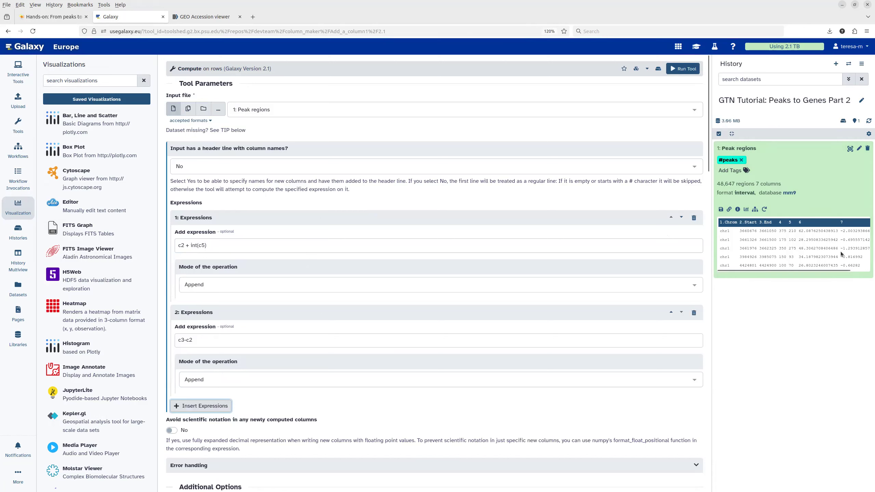
{"action": "left_click_drag", "start_coordinate": [826, 270], "coordinate": [864, 270]}
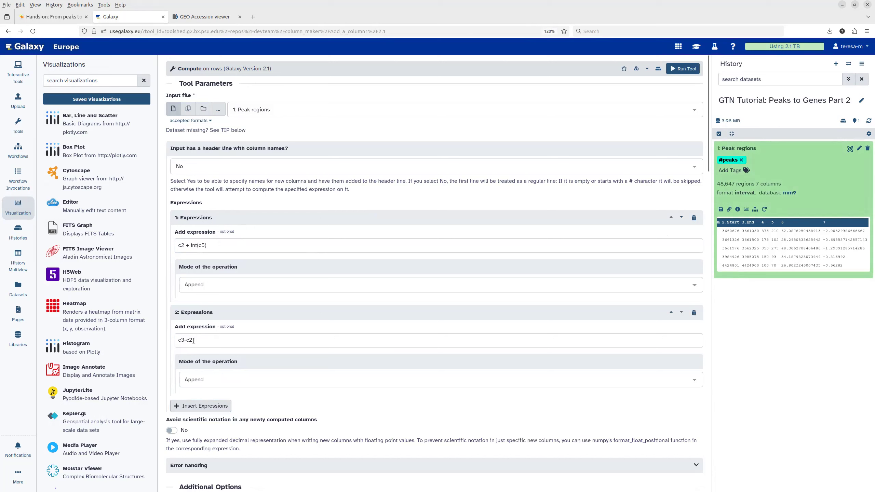
{"action": "left_click_drag", "start_coordinate": [193, 340], "coordinate": [168, 340]}
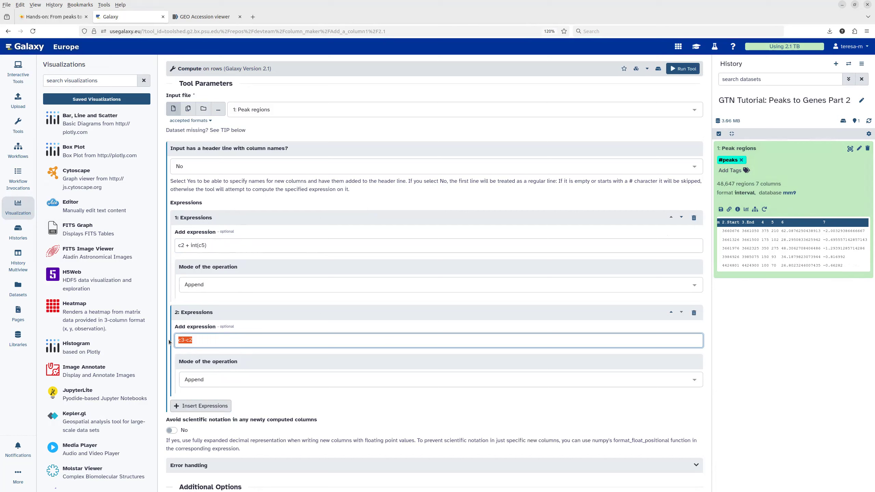
{"action": "type", "text": "c8 +1"}
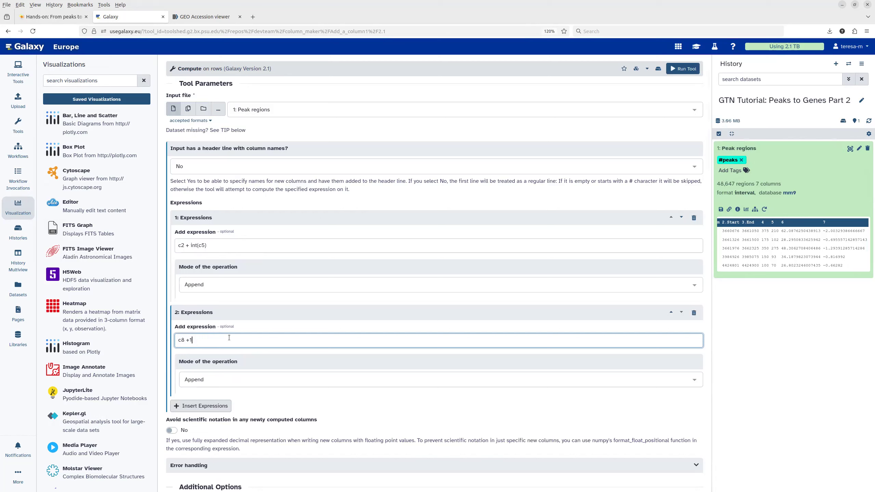
{"action": "left_click", "coordinate": [684, 68]}
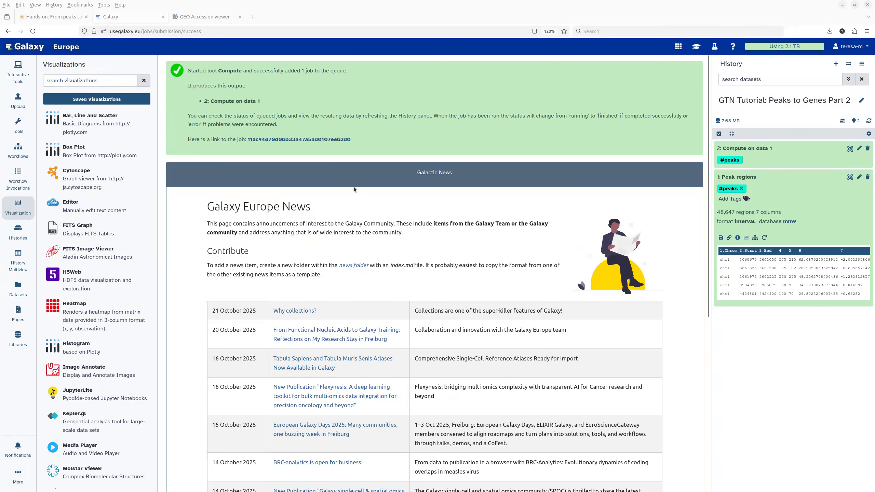
Display the Compute output and examine its new columns 8 and 9.
{"action": "left_click", "coordinate": [850, 149]}
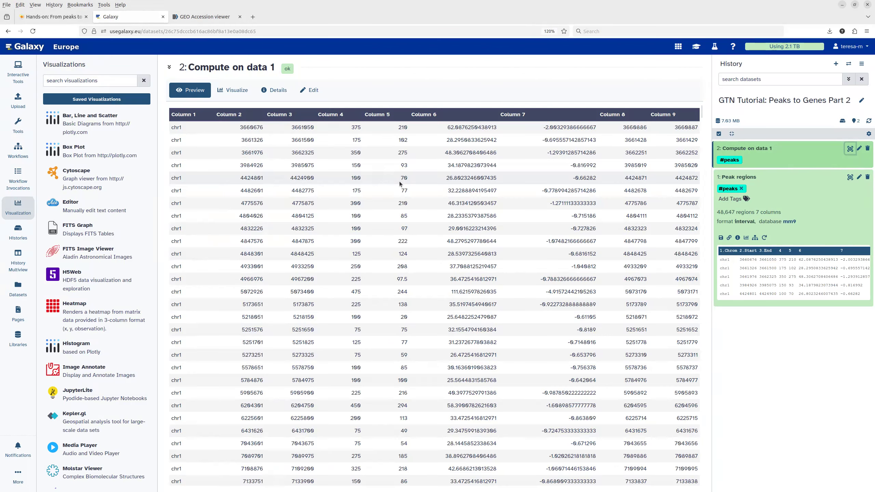
{"action": "left_click_drag", "start_coordinate": [607, 116], "coordinate": [676, 116]}
{"action": "left_click_drag", "start_coordinate": [624, 127], "coordinate": [692, 128]}
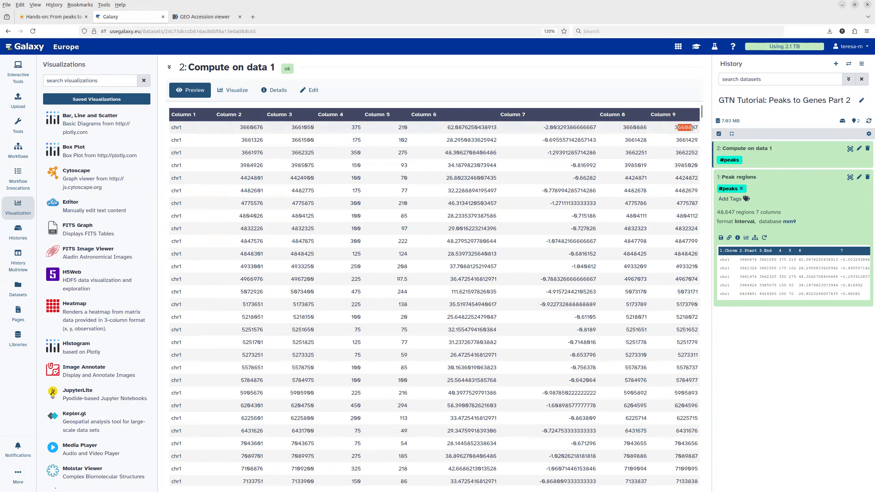
Rename the Compute output as "Peak summit regions", save the attributes, and display the dataset.
{"action": "left_click", "coordinate": [859, 149]}
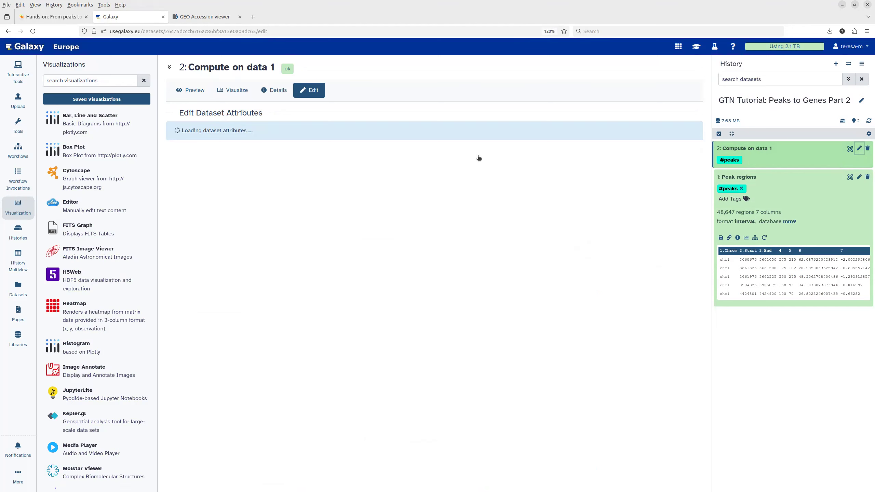
{"action": "left_click_drag", "start_coordinate": [222, 161], "coordinate": [163, 160]}
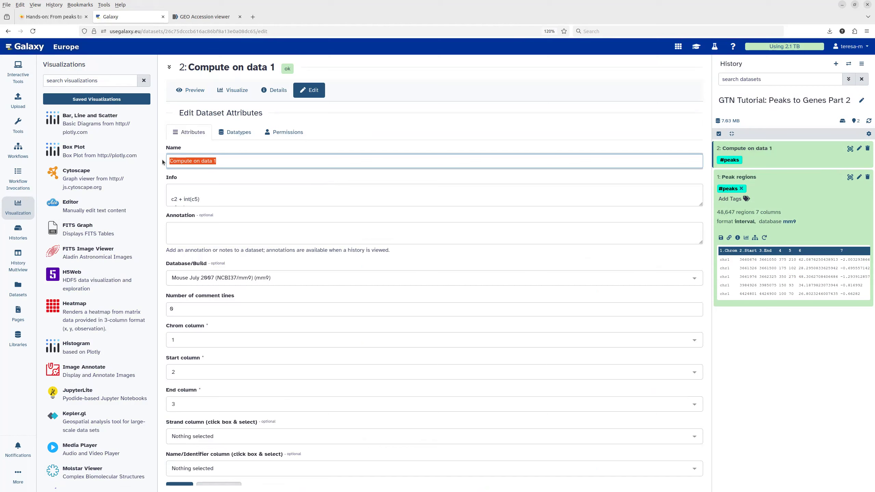
{"action": "type", "text": "Peak summit regions"}
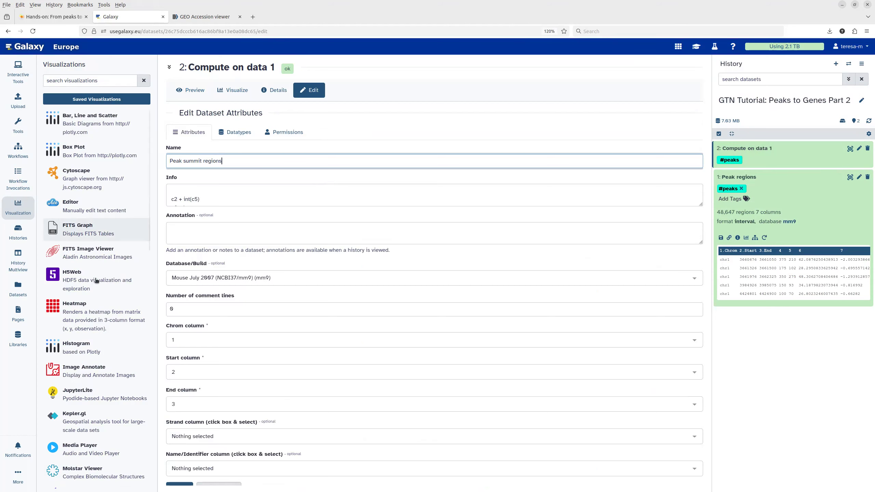
{"action": "scroll", "coordinate": [210, 358], "scroll_direction": "down", "scroll_amount": 1}
{"action": "left_click", "coordinate": [179, 485]}
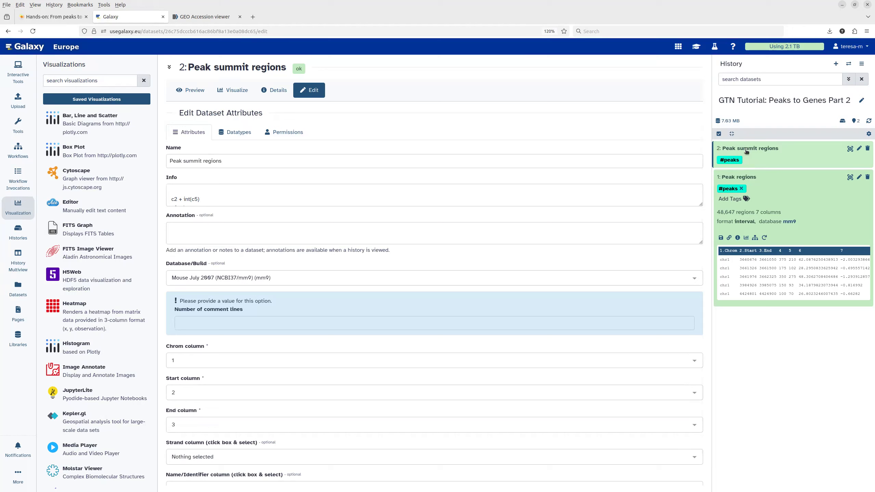
{"action": "left_click", "coordinate": [850, 149]}
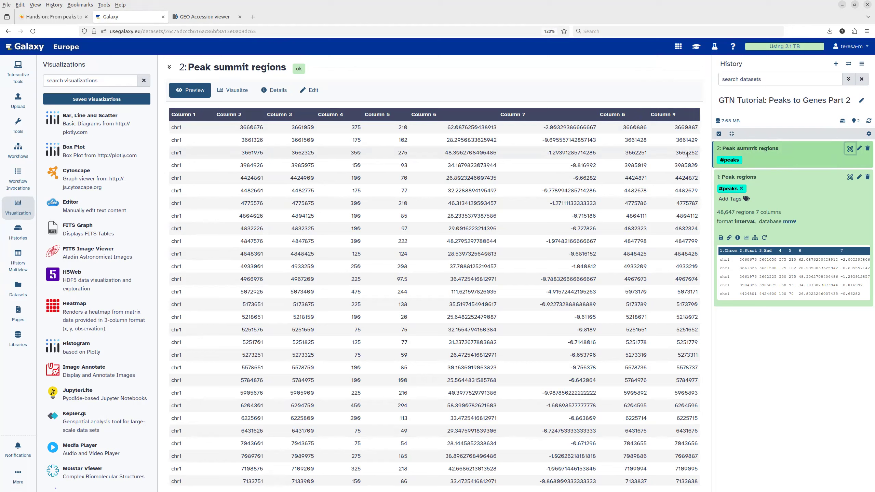
Open the Cut tool from the tutorial and run it on Peak summit regions with columns "c1,c8,c9".
{"action": "left_click", "coordinate": [696, 48]}
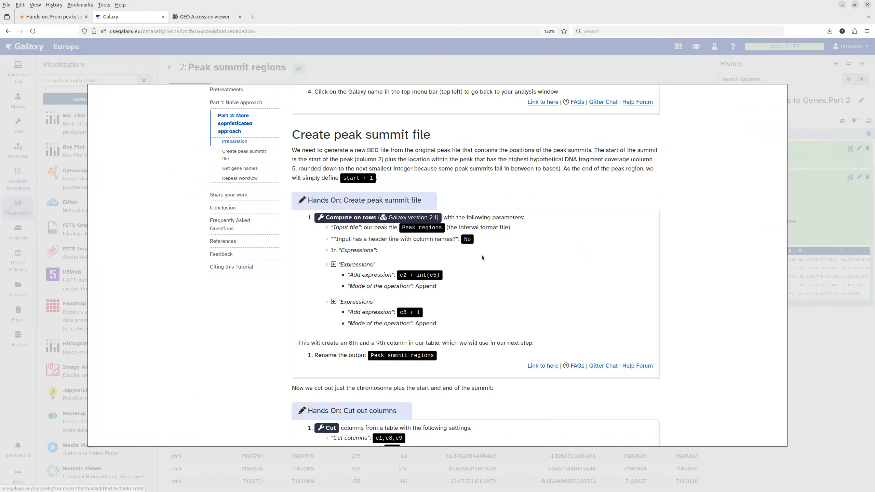
{"action": "scroll", "coordinate": [376, 249], "scroll_direction": "down", "scroll_amount": 5}
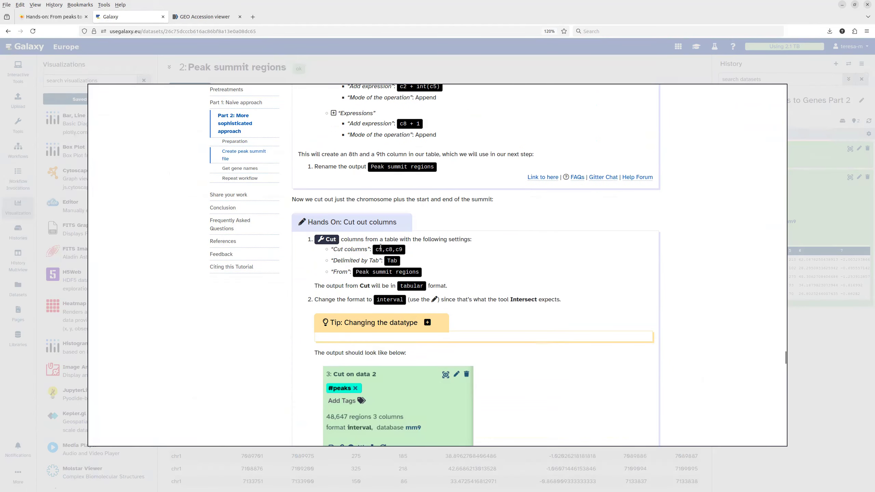
{"action": "left_click", "coordinate": [327, 240]}
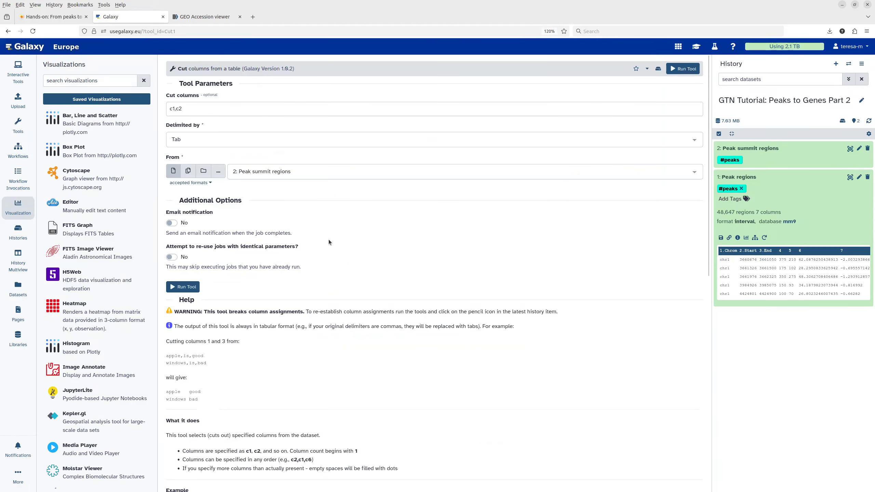
{"action": "left_click", "coordinate": [190, 106]}
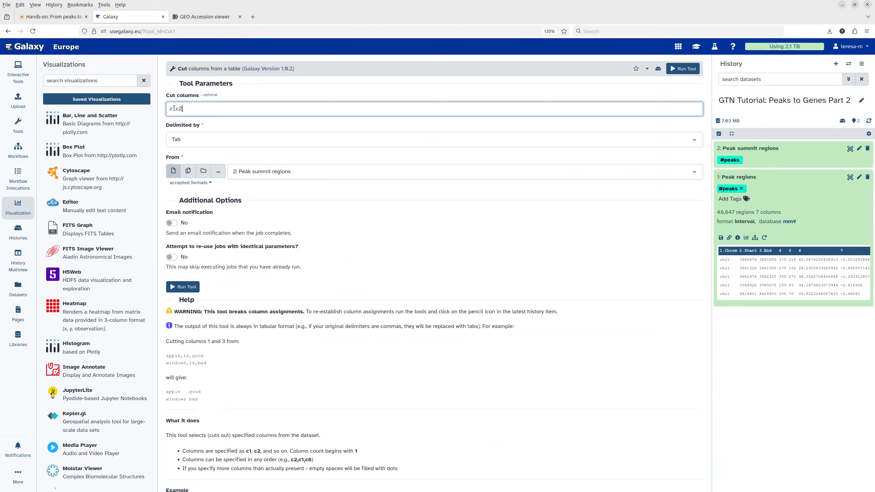
{"action": "key", "text": "BackSpace"}
{"action": "type", "text": "8,c9"}
{"action": "left_click", "coordinate": [184, 287]}
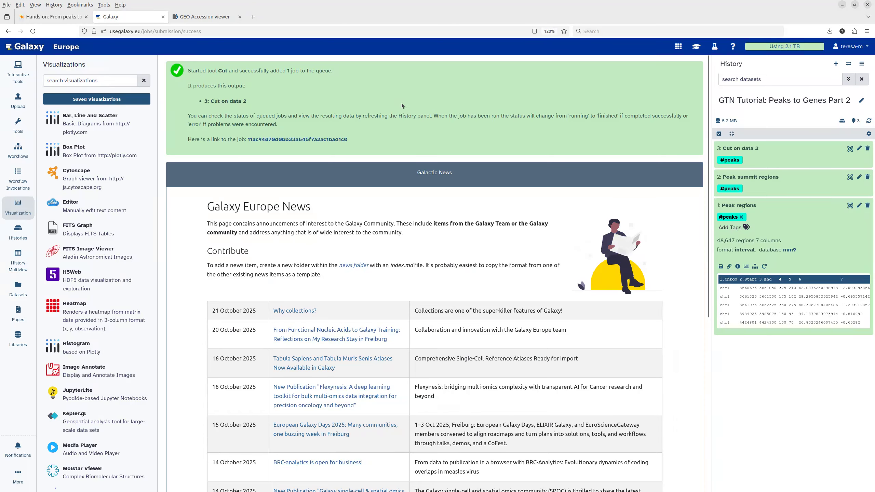
Expand the Cut on data 2 output and assign it the datatype interval, saving the change.
{"action": "left_click", "coordinate": [760, 150]}
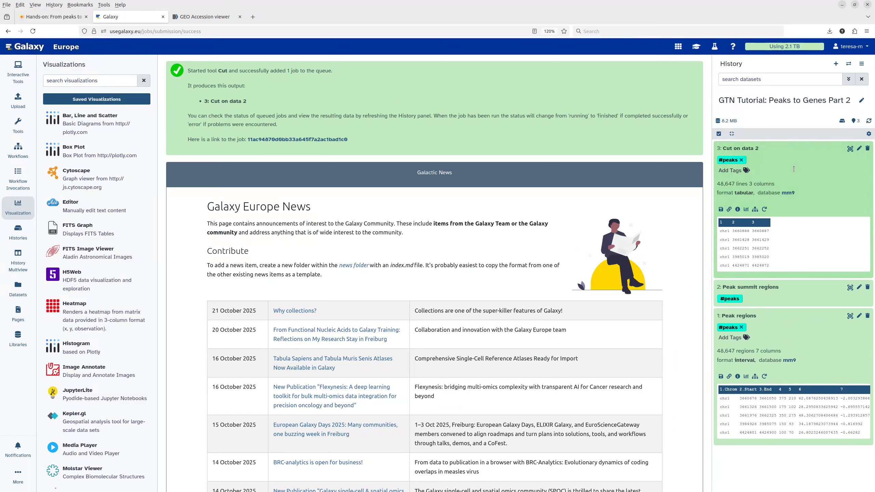
{"action": "left_click", "coordinate": [859, 149]}
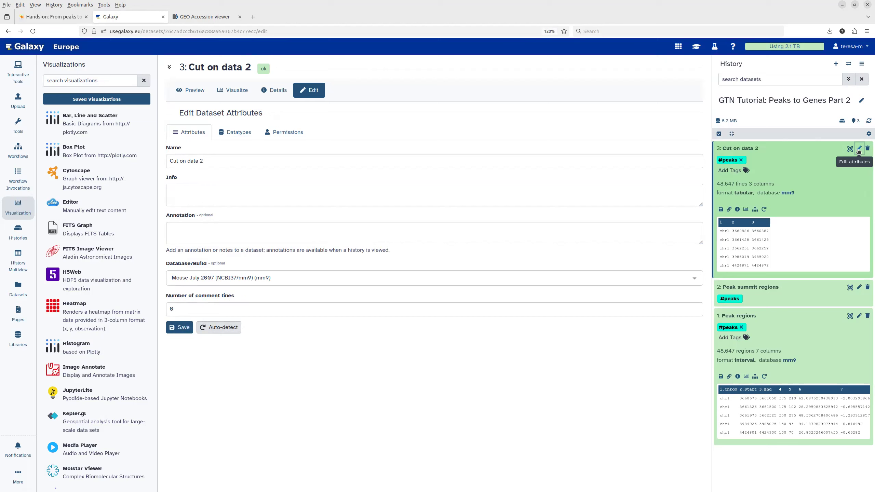
{"action": "left_click", "coordinate": [223, 133]}
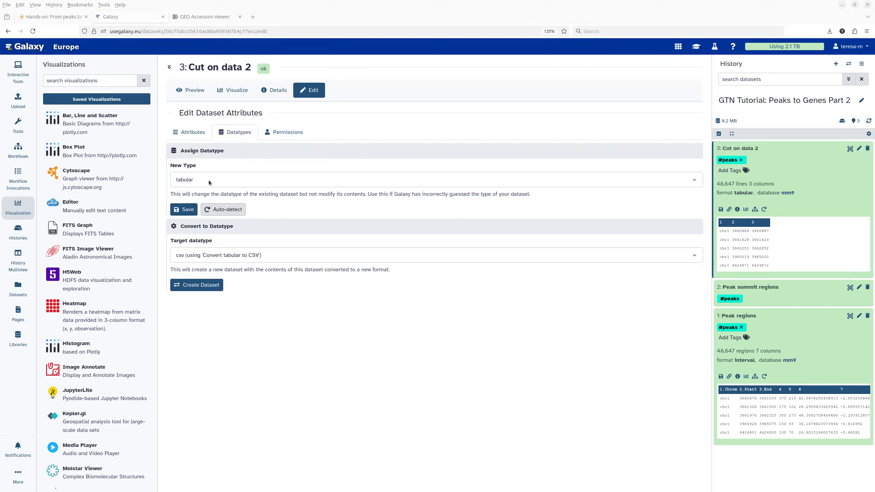
{"action": "left_click_drag", "start_coordinate": [181, 149], "coordinate": [234, 151]}
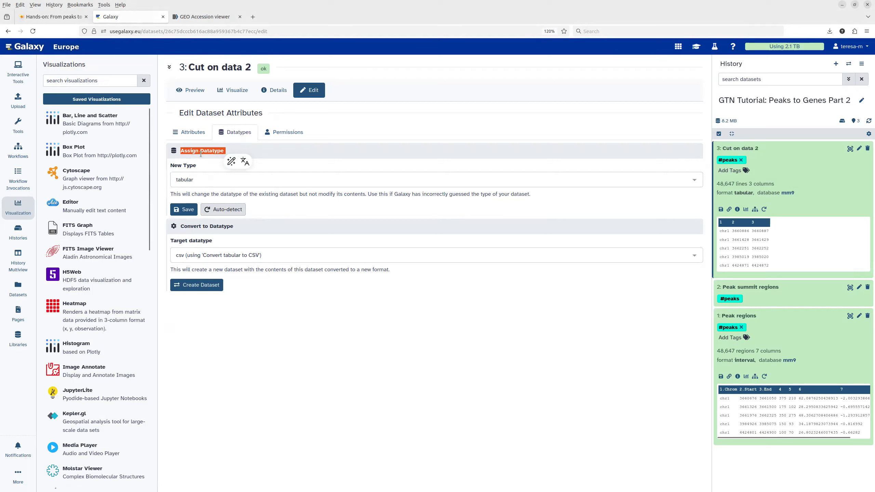
{"action": "left_click", "coordinate": [197, 181]}
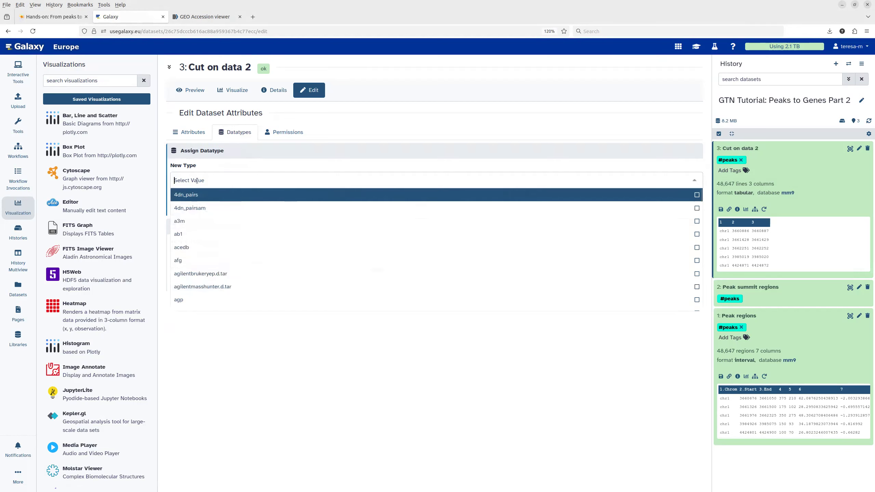
{"action": "type", "text": "i"}
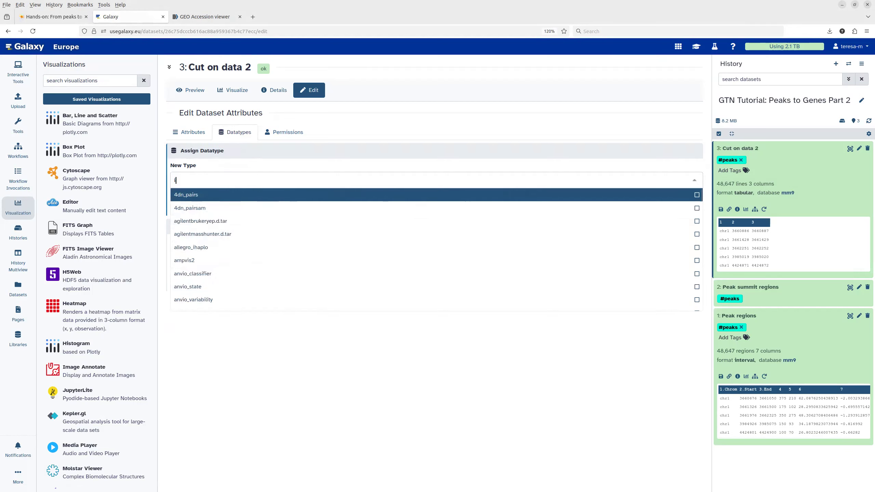
{"action": "type", "text": "nt"}
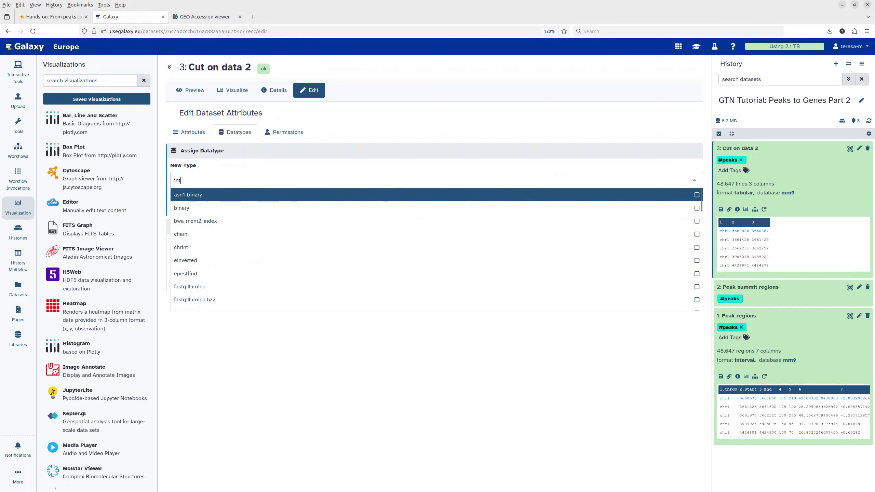
{"action": "type", "text": "erva"}
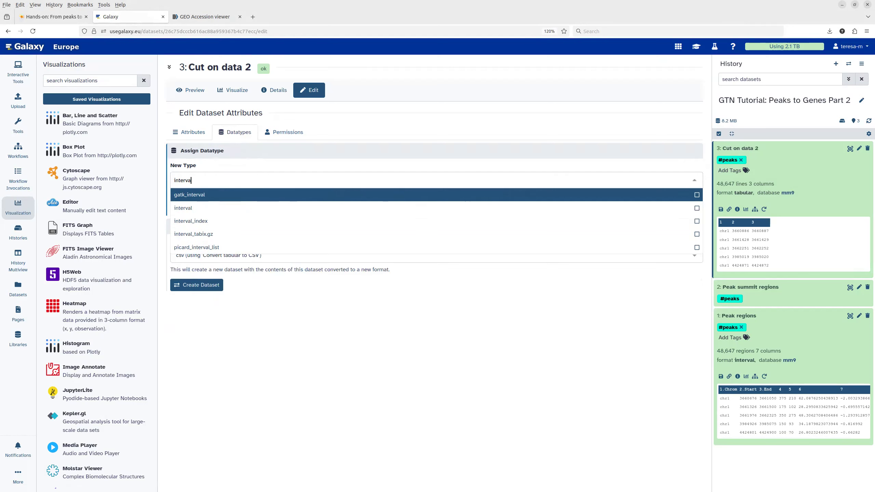
{"action": "left_click", "coordinate": [184, 208]}
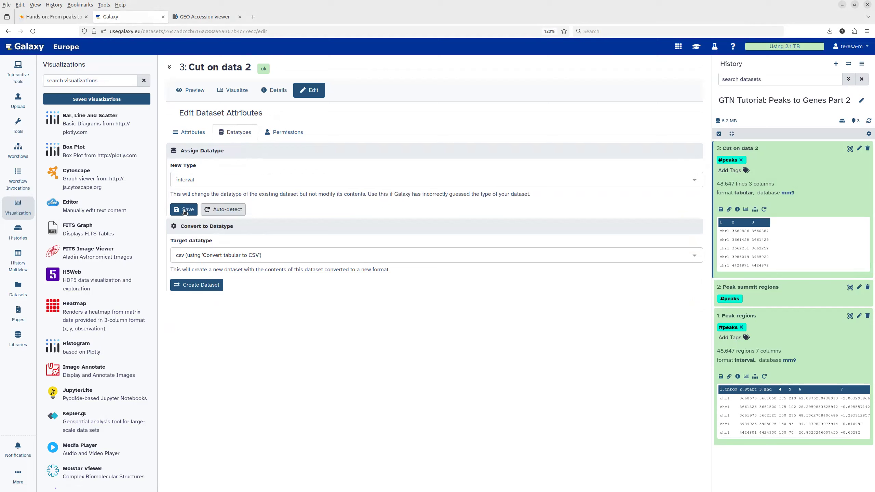
{"action": "left_click", "coordinate": [184, 211]}
{"action": "left_click", "coordinate": [183, 211]}
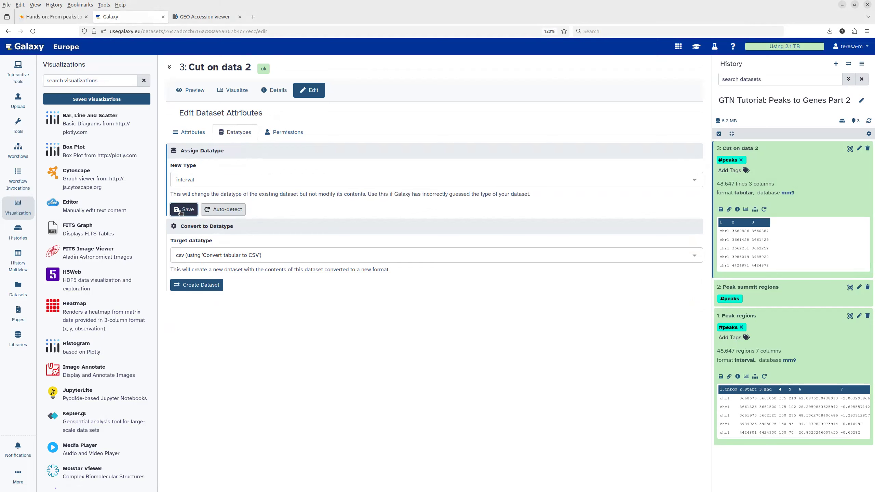
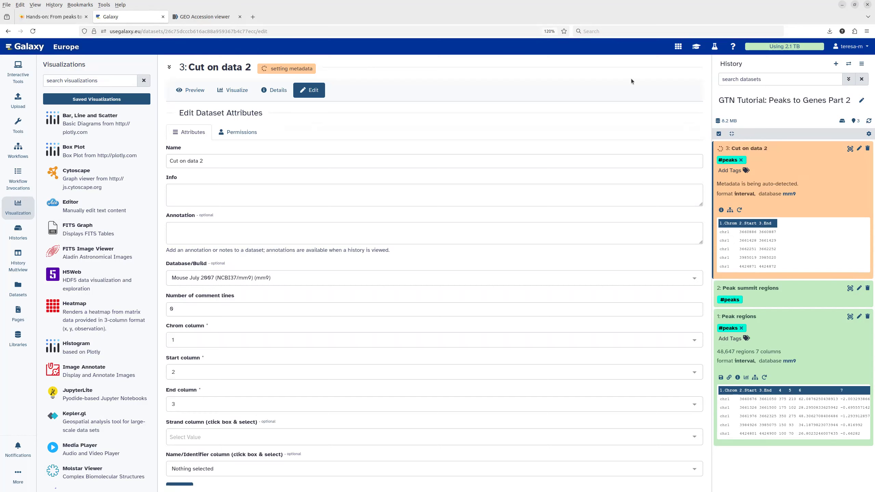
Copy the Zenodo link for mm9.RefSeq_genes_from_UCSC.bed from the tutorial's Get gene names section and return to the history.
{"action": "left_click", "coordinate": [696, 46]}
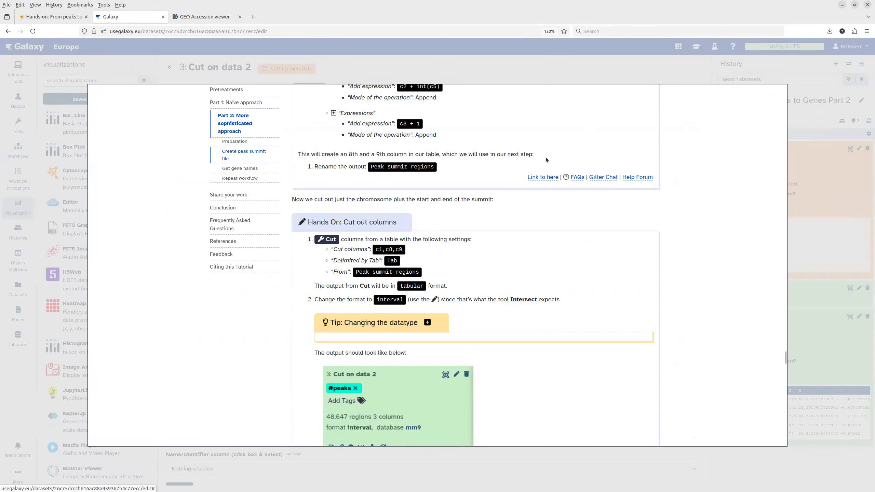
{"action": "scroll", "coordinate": [509, 241], "scroll_direction": "down", "scroll_amount": 6}
{"action": "scroll", "coordinate": [509, 243], "scroll_direction": "down", "scroll_amount": 4}
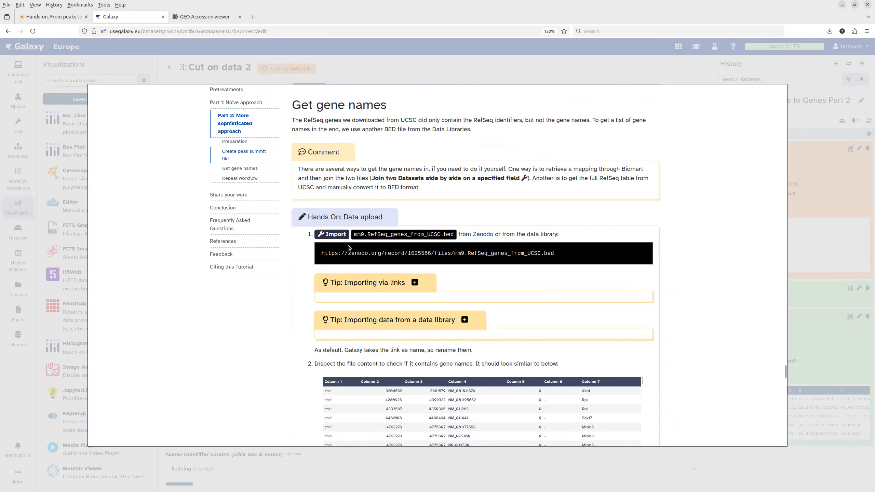
{"action": "mouse_move", "coordinate": [343, 252]}
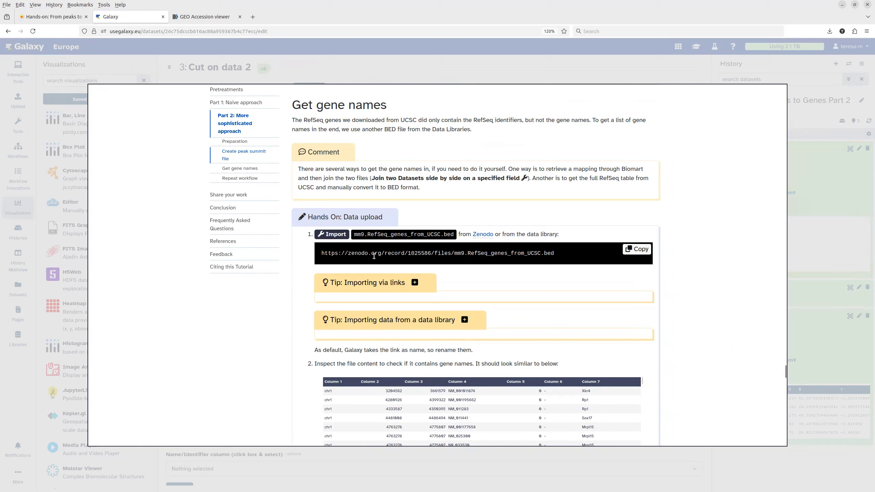
{"action": "left_click", "coordinate": [632, 253]}
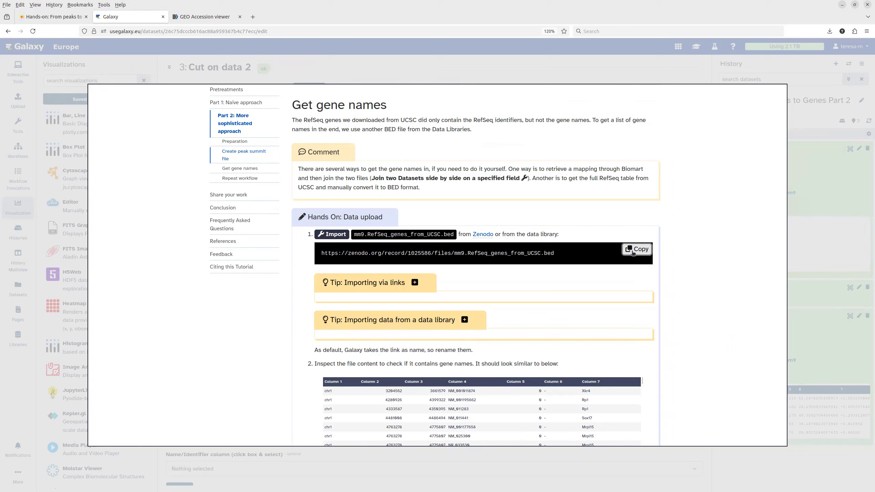
{"action": "left_click", "coordinate": [631, 252]}
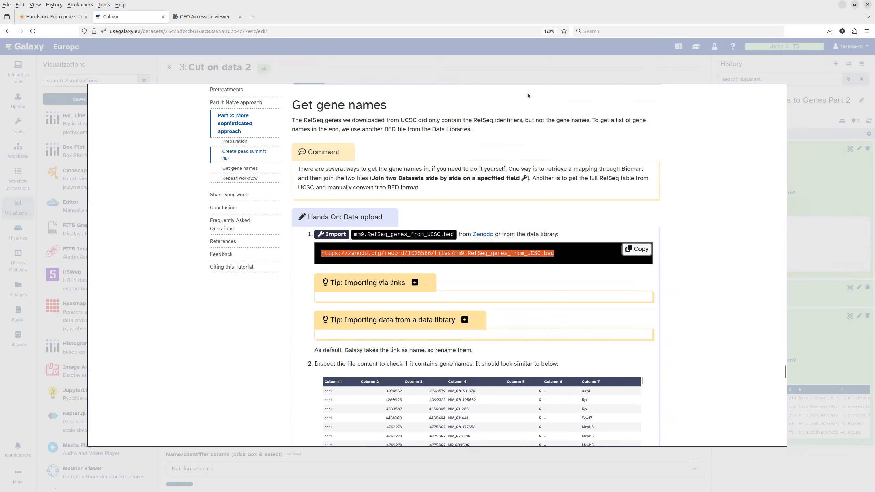
{"action": "left_click", "coordinate": [536, 73]}
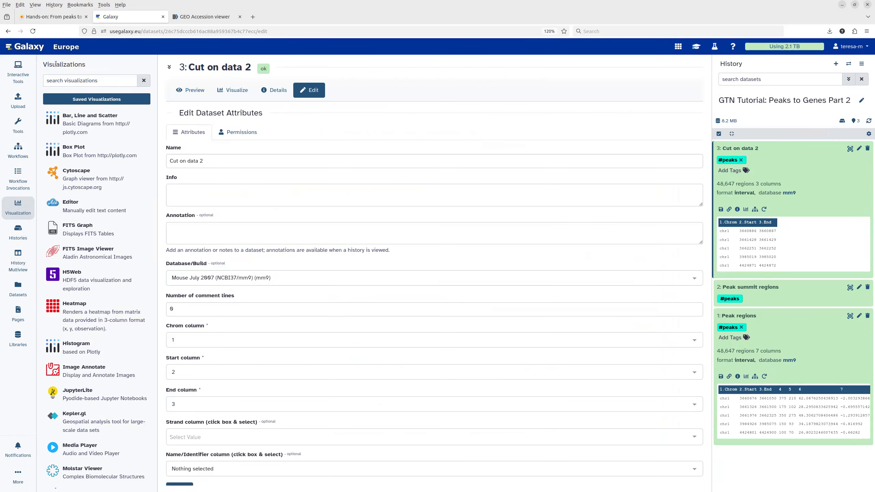
Create a paste/fetch upload entry with the copied Zenodo link and paste the link over the entry's default name.
{"action": "left_click", "coordinate": [18, 103]}
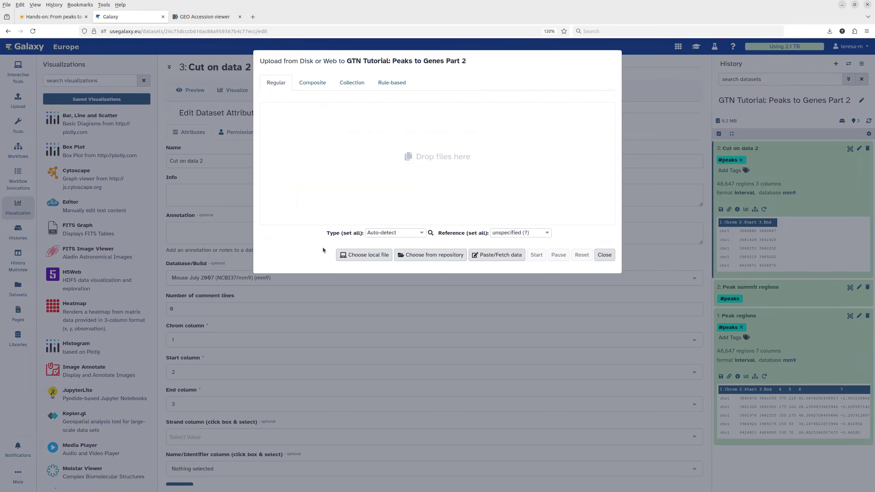
{"action": "left_click", "coordinate": [499, 256]}
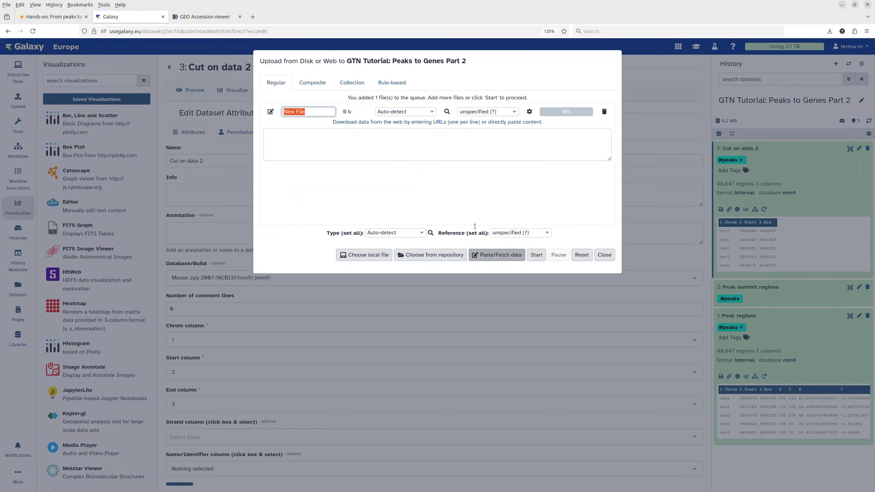
{"action": "left_click", "coordinate": [362, 143]}
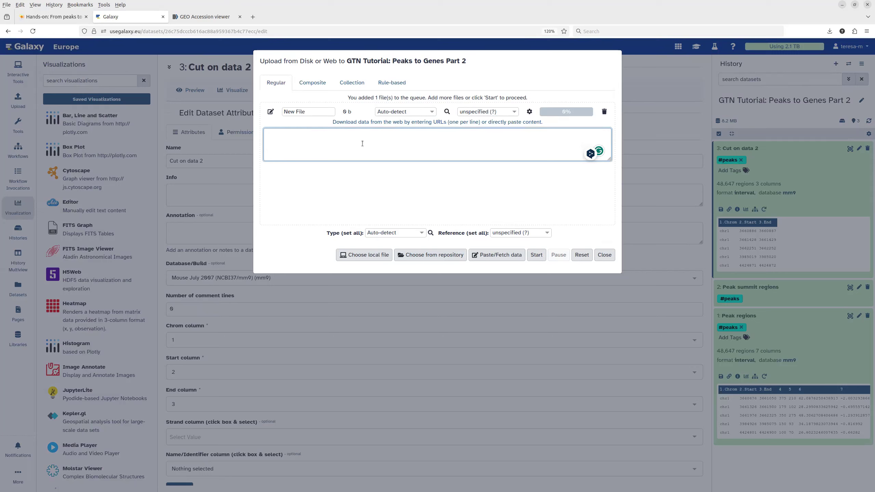
{"action": "key", "text": "ctrl+v"}
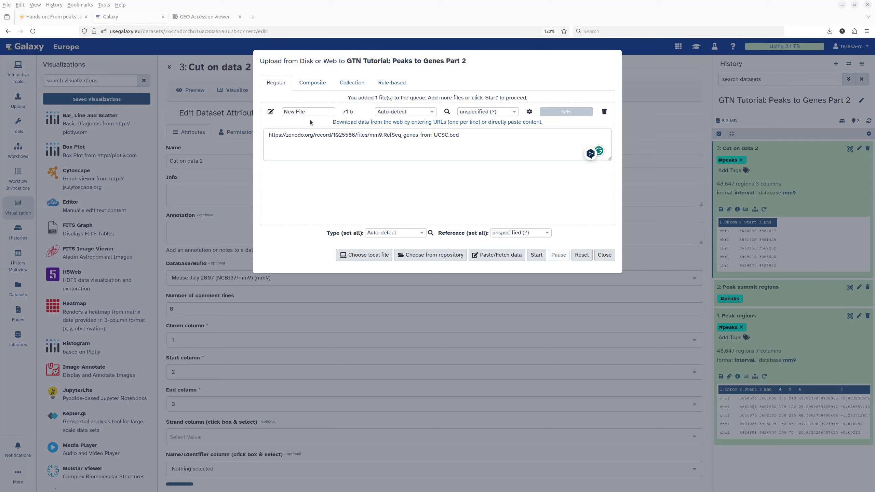
{"action": "double_click", "coordinate": [300, 111]}
{"action": "key", "text": "ctrl+a"}
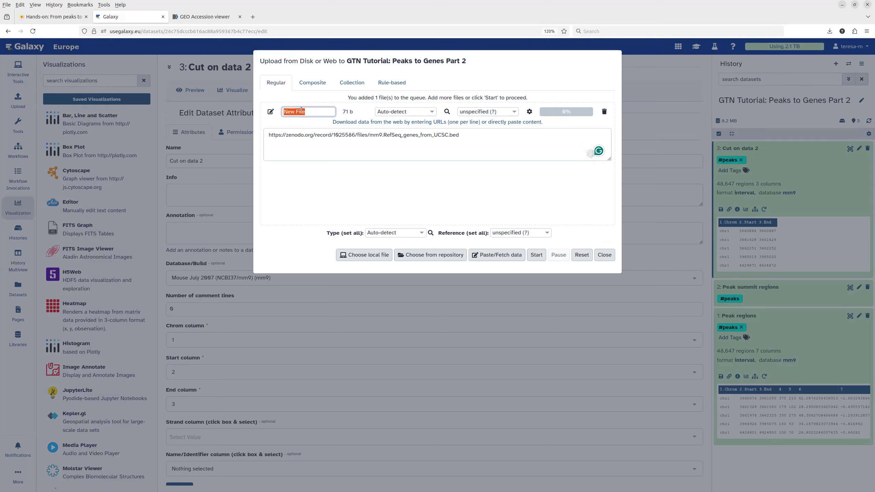
{"action": "key", "text": "ctrl+v"}
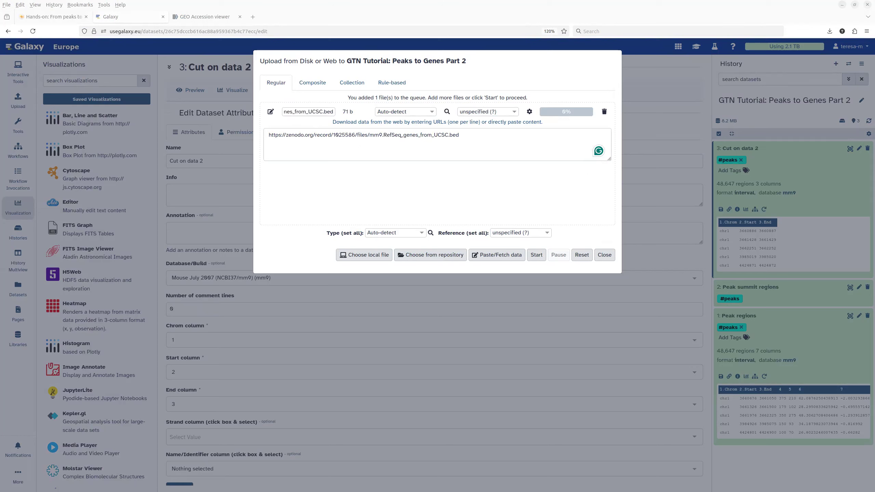
Set the upload's reference genome to Mouse July 2007 (NCBI37/mm9), start the upload of mm9.RefSeq_genes_from_UCSC.bed and close the upload dialog.
{"action": "left_click", "coordinate": [422, 113]}
{"action": "left_click", "coordinate": [422, 112]}
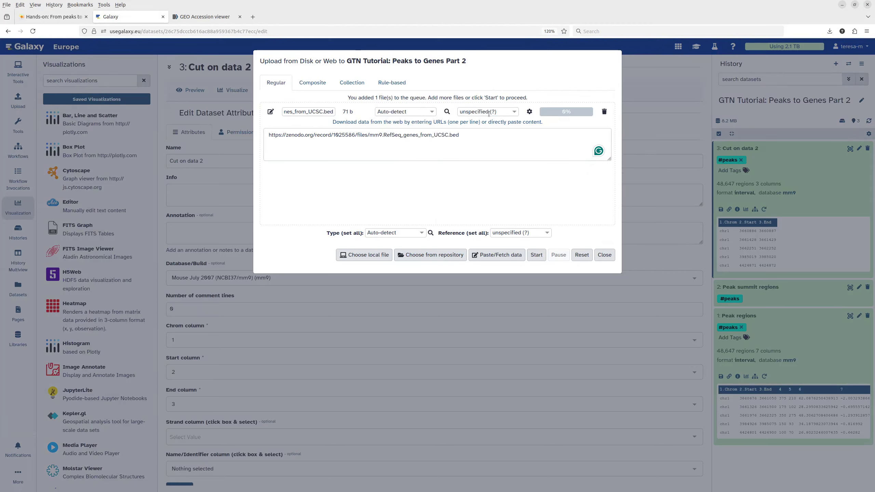
{"action": "left_click", "coordinate": [488, 112]}
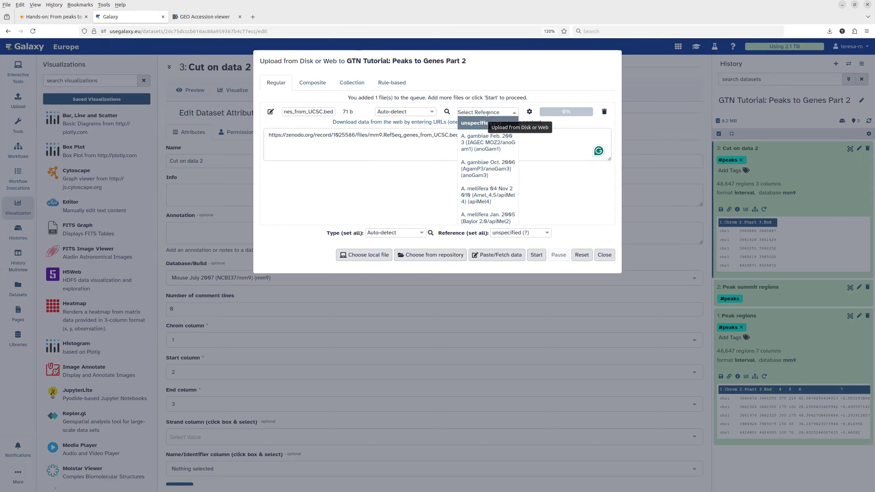
{"action": "type", "text": "mm9"}
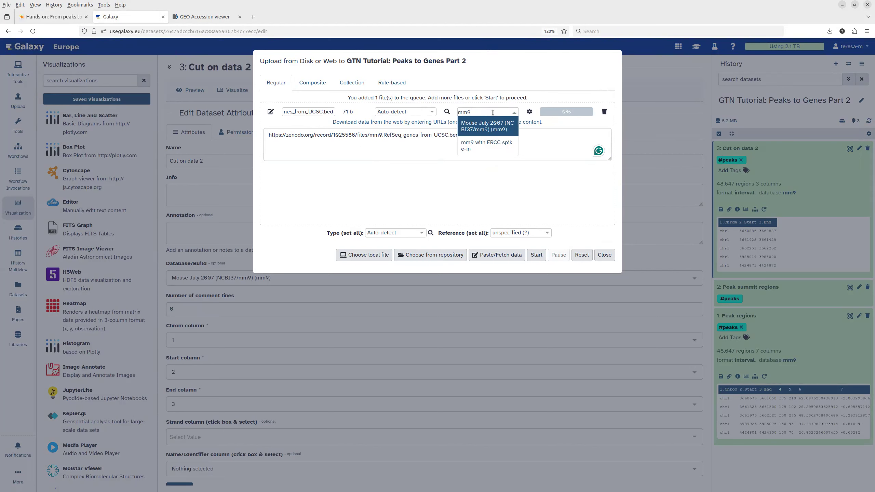
{"action": "left_click", "coordinate": [490, 128]}
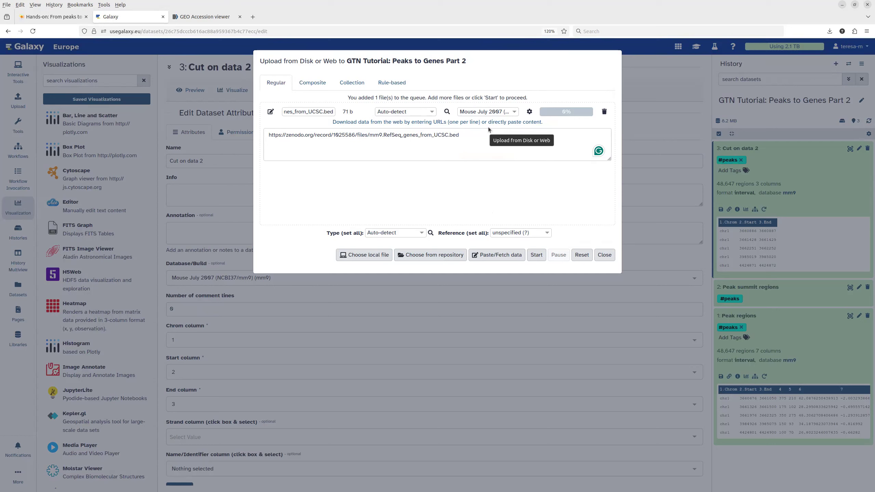
{"action": "left_click", "coordinate": [541, 258]}
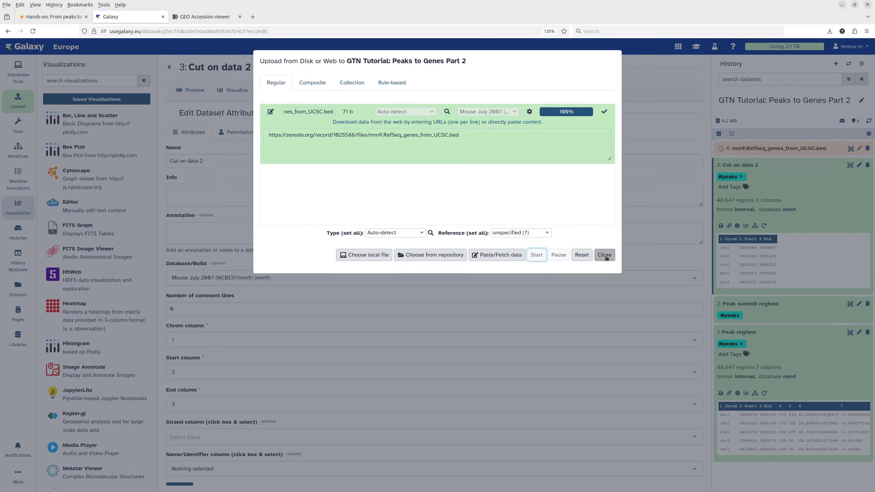
{"action": "left_click", "coordinate": [606, 257]}
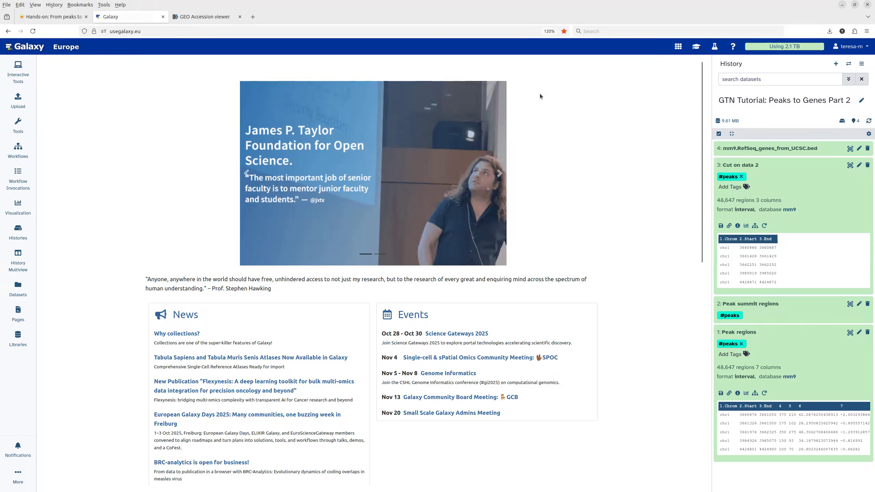
Expand the uploaded mm9.RefSeq_genes_from_UCSC.bed dataset and view its contents, checking the gene names in column 7.
{"action": "left_click", "coordinate": [784, 149]}
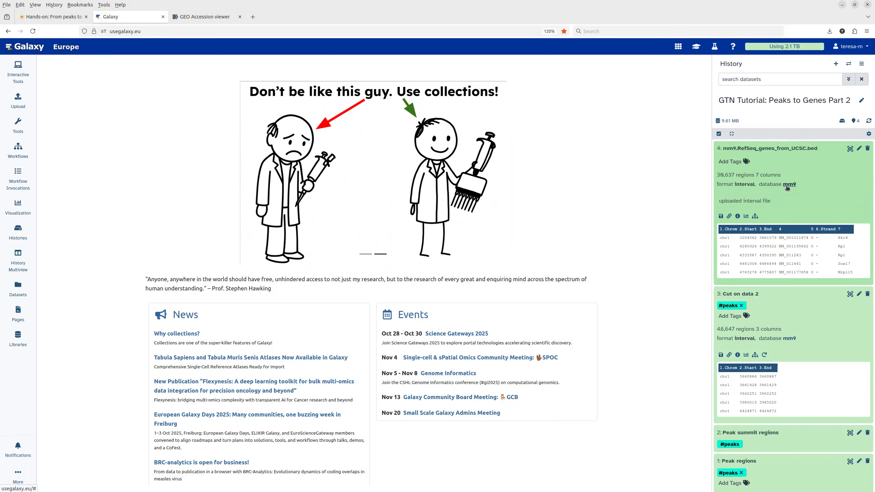
{"action": "left_click", "coordinate": [851, 149]}
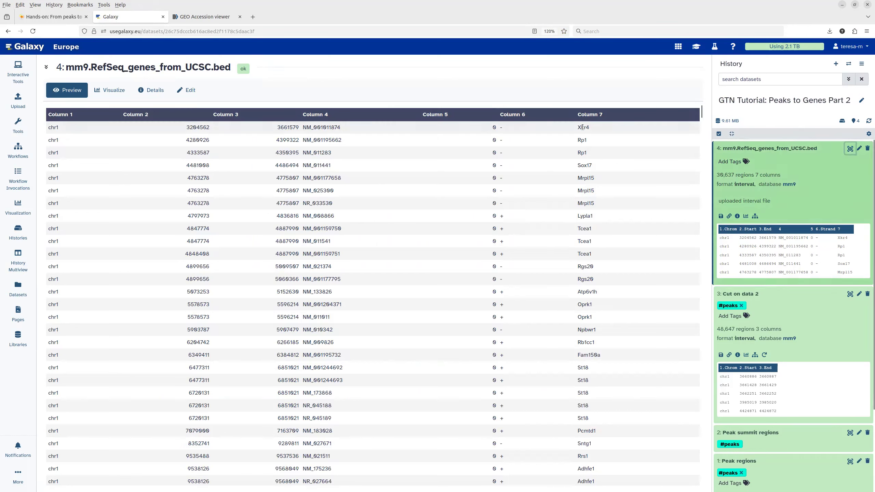
{"action": "left_click_drag", "start_coordinate": [578, 128], "coordinate": [590, 166]}
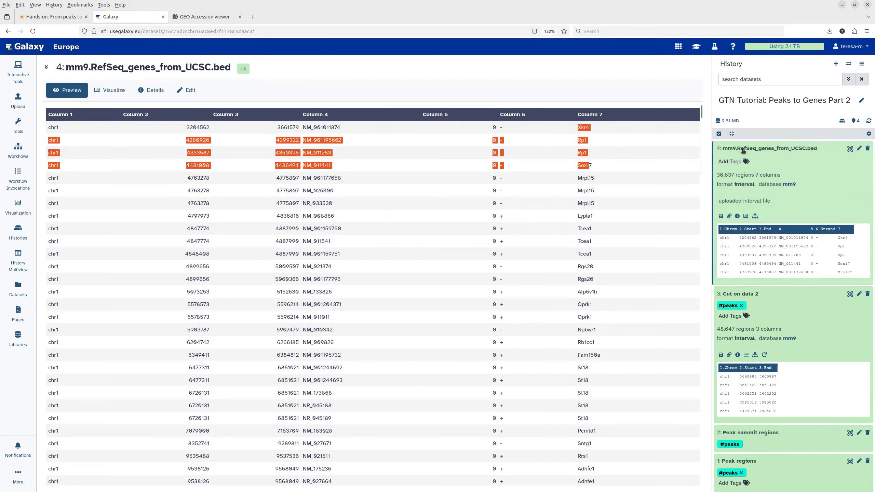
Rename the uploaded RefSeq dataset as mm9.RefSeq_genes and save its attributes.
{"action": "left_click", "coordinate": [859, 150]}
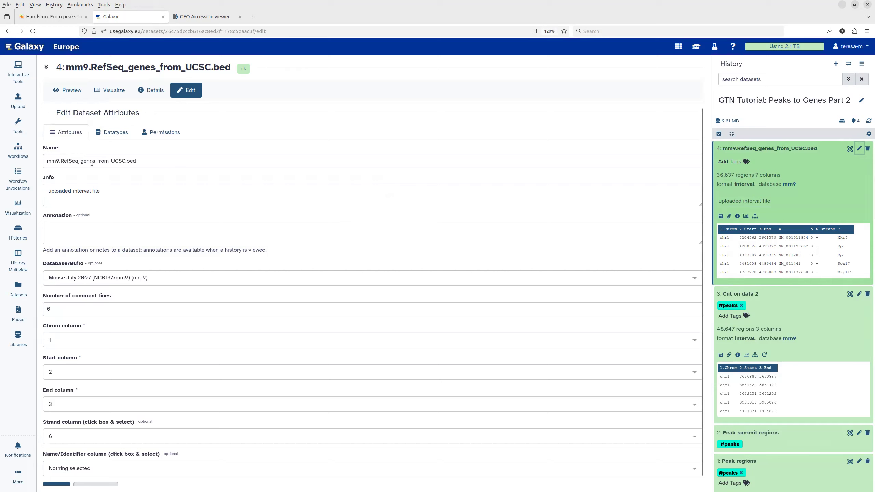
{"action": "left_click_drag", "start_coordinate": [97, 160], "coordinate": [150, 160]}
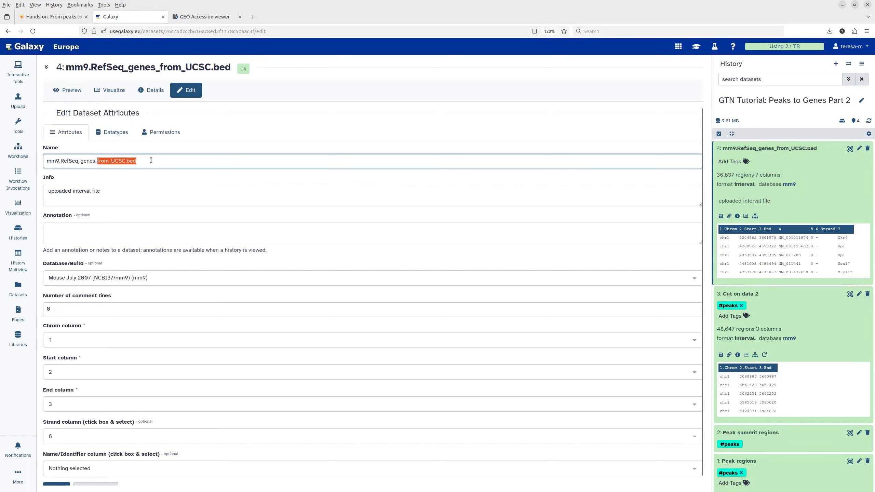
{"action": "key", "text": "BackSpace"}
{"action": "key", "text": "BackSpace"}
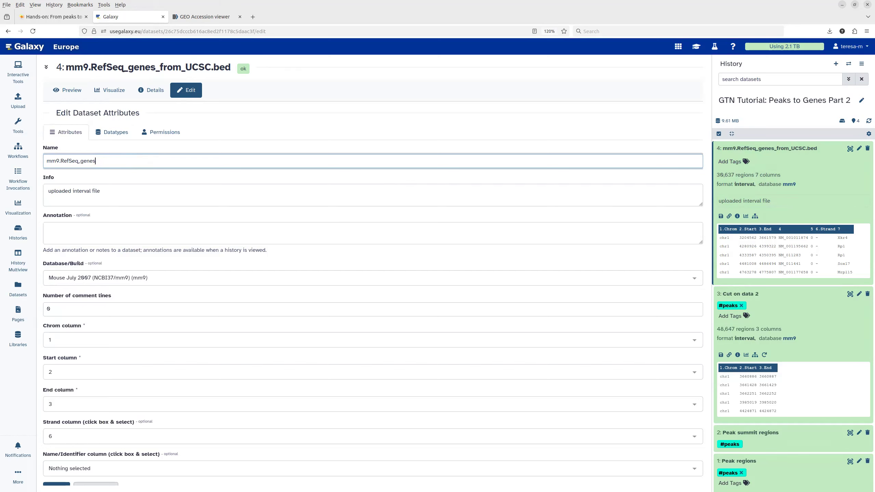
{"action": "scroll", "coordinate": [206, 227], "scroll_direction": "down", "scroll_amount": 1}
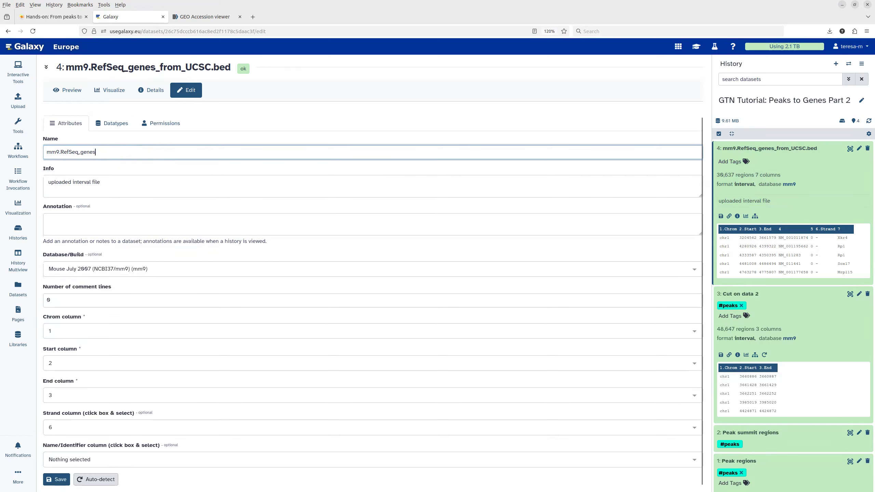
{"action": "left_click", "coordinate": [55, 480]}
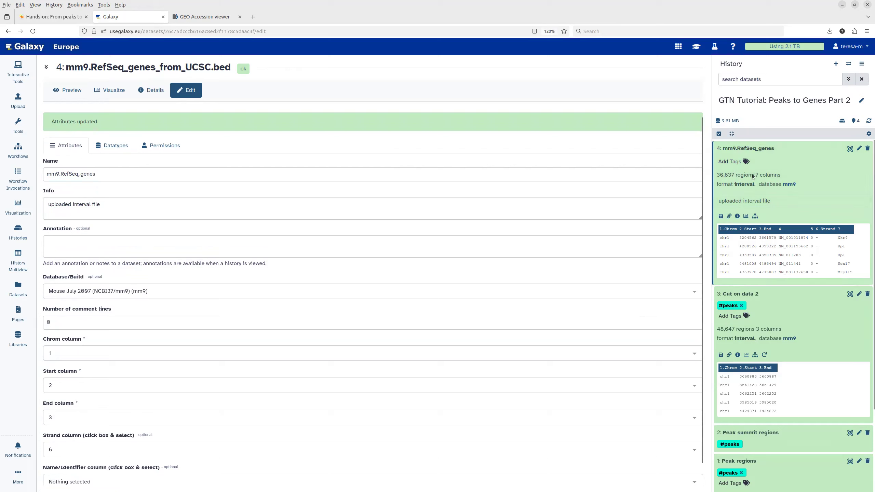
Add the tag #genes to the mm9.RefSeq_genes dataset and collapse it in the history.
{"action": "left_click", "coordinate": [745, 162]}
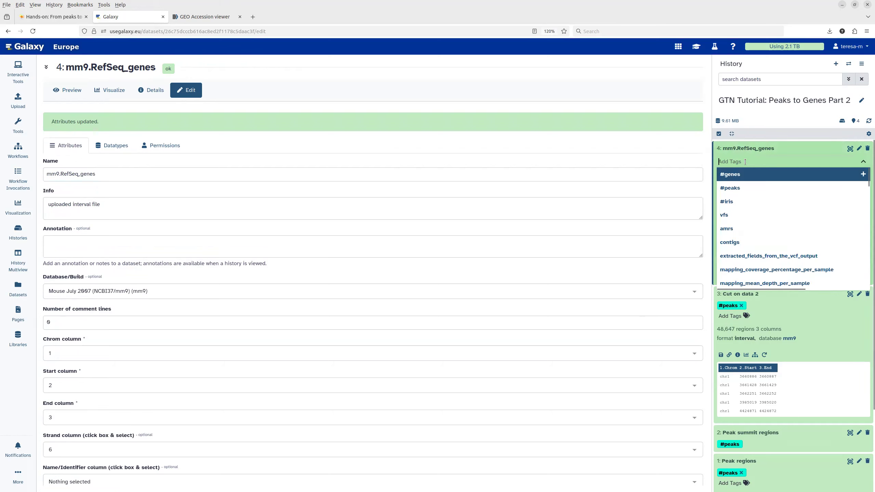
{"action": "left_click", "coordinate": [728, 174]}
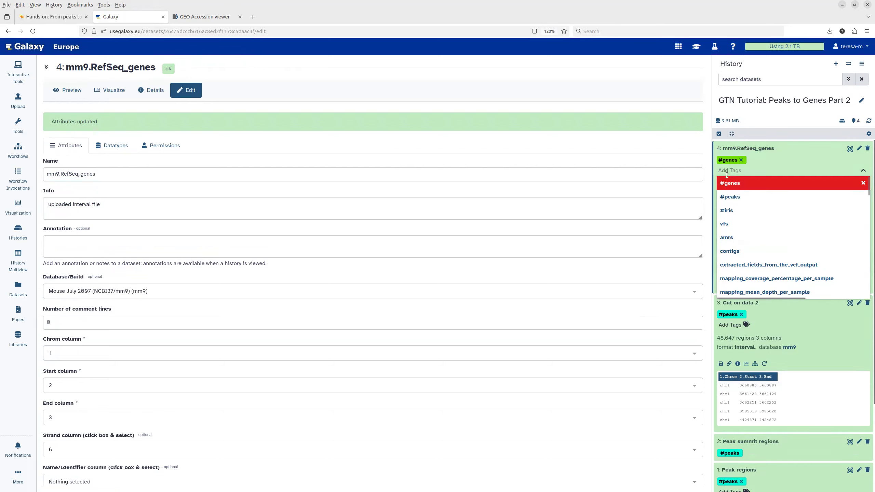
{"action": "left_click", "coordinate": [796, 156]}
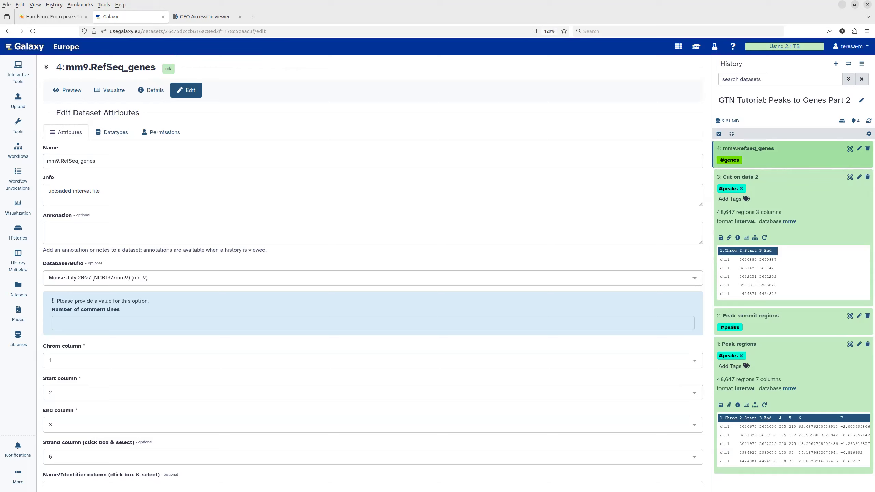
Open the workflow constructed from history 'GTN tutorial: From Peaks to Genes' in its expanded run form and set the GSE37268_mof3.out.hpeak.txt.gz input to Cut on data 2.
{"action": "left_click", "coordinate": [18, 155]}
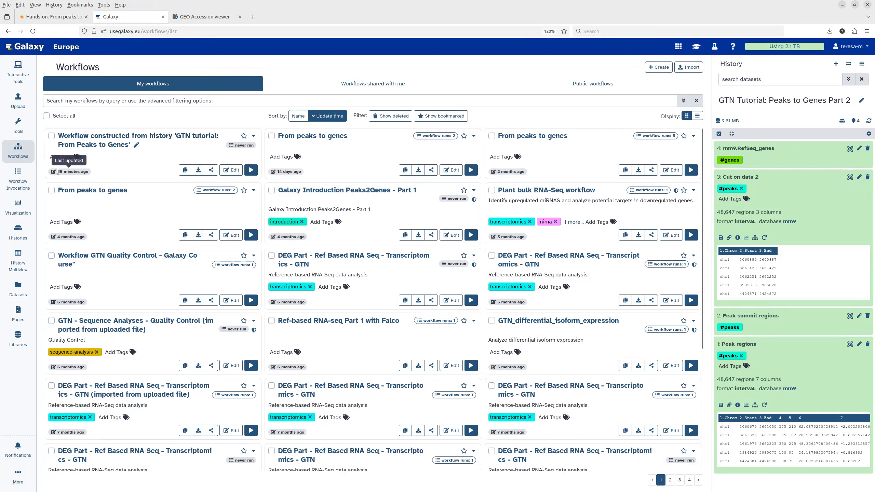
{"action": "left_click_drag", "start_coordinate": [57, 171], "coordinate": [87, 172]}
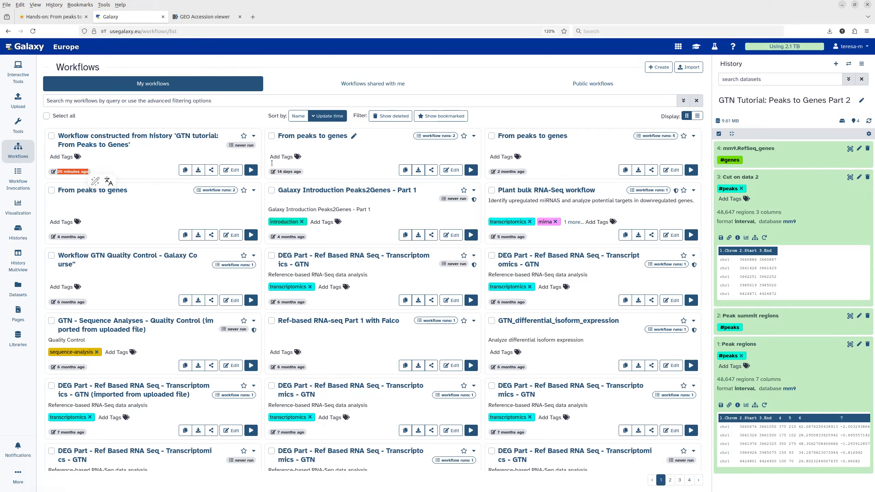
{"action": "left_click", "coordinate": [251, 170]}
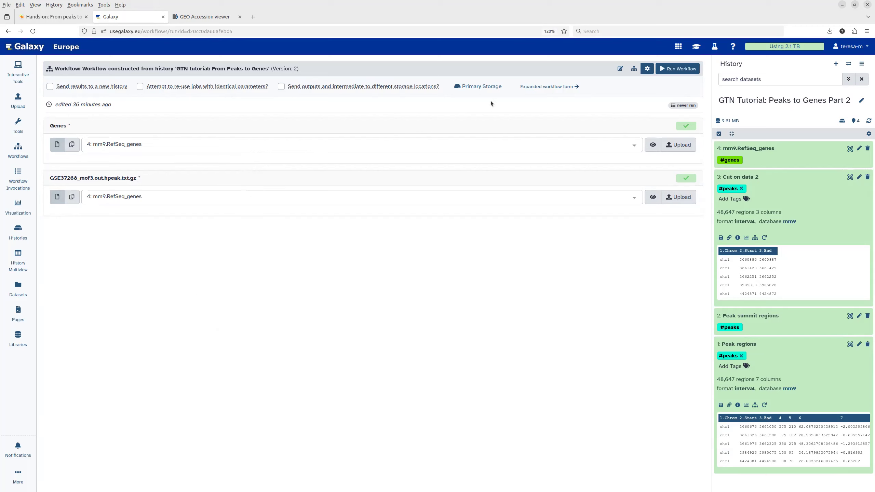
{"action": "left_click", "coordinate": [550, 86]}
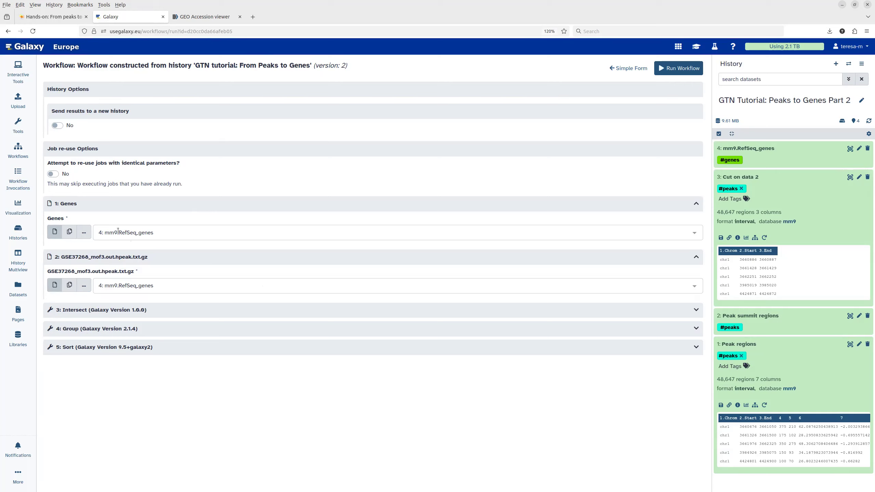
{"action": "left_click", "coordinate": [150, 285]}
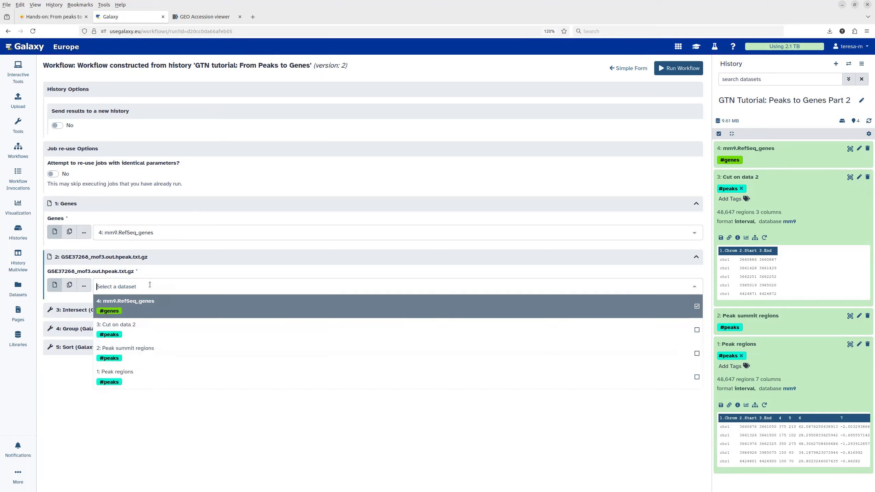
{"action": "left_click", "coordinate": [134, 331]}
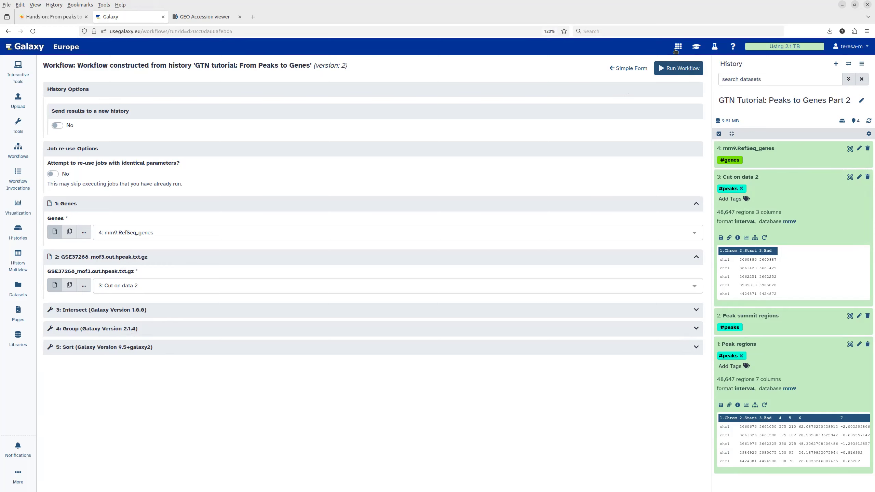
Read the instructions for running the workflow in the tutorial's Repeat workflow section and return to the workflow run form.
{"action": "left_click", "coordinate": [698, 46]}
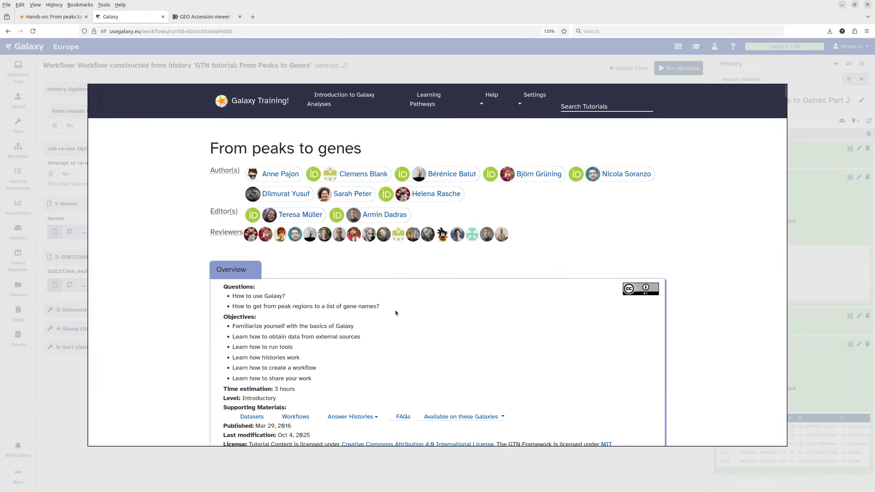
{"action": "scroll", "coordinate": [395, 311], "scroll_direction": "down", "scroll_amount": 20}
{"action": "scroll", "coordinate": [395, 312], "scroll_direction": "down", "scroll_amount": 20}
{"action": "scroll", "coordinate": [235, 127], "scroll_direction": "down", "scroll_amount": 10}
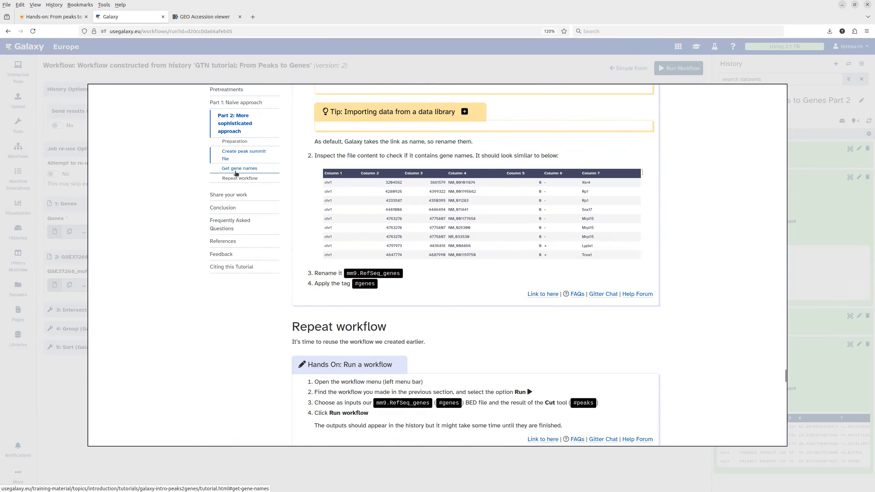
{"action": "left_click", "coordinate": [235, 156]}
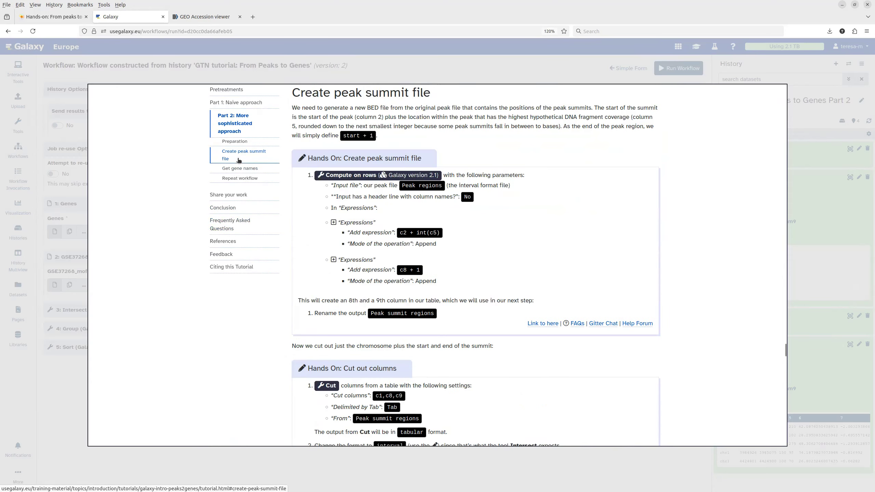
{"action": "scroll", "coordinate": [378, 251], "scroll_direction": "down", "scroll_amount": 1}
{"action": "scroll", "coordinate": [378, 250], "scroll_direction": "down", "scroll_amount": 12}
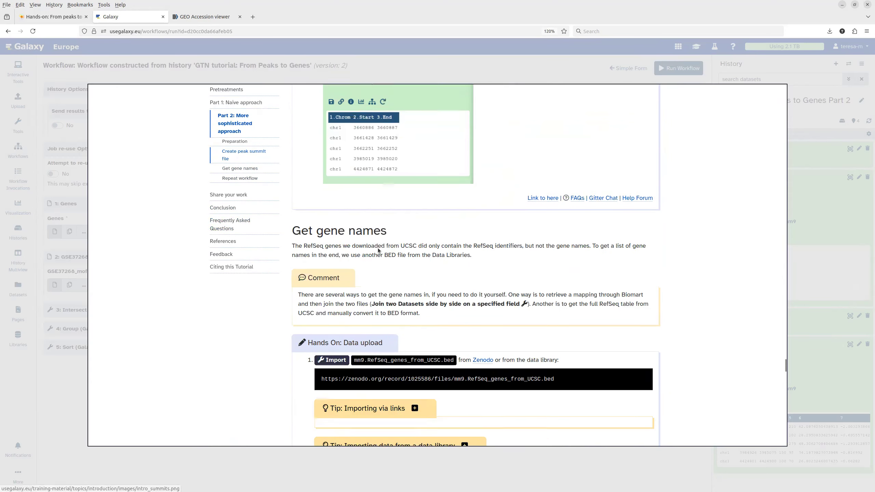
{"action": "scroll", "coordinate": [371, 243], "scroll_direction": "down", "scroll_amount": 10}
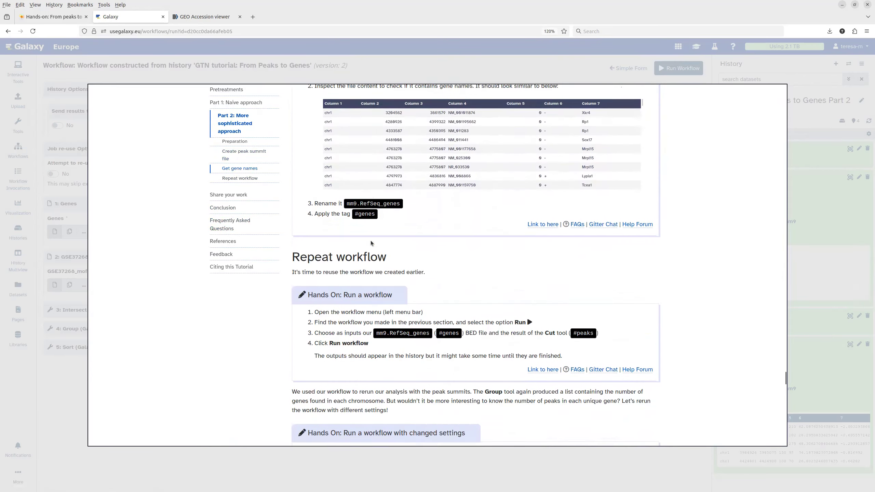
{"action": "left_click_drag", "start_coordinate": [300, 209], "coordinate": [366, 207]}
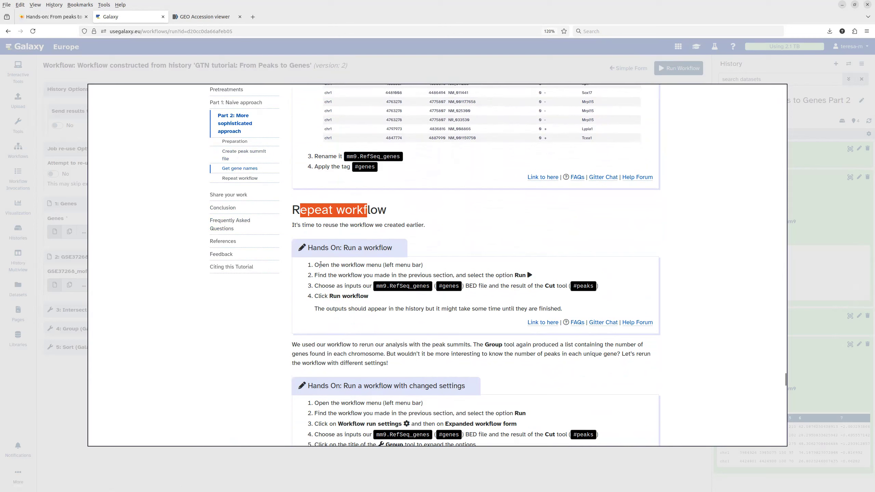
{"action": "left_click_drag", "start_coordinate": [319, 265], "coordinate": [407, 265]}
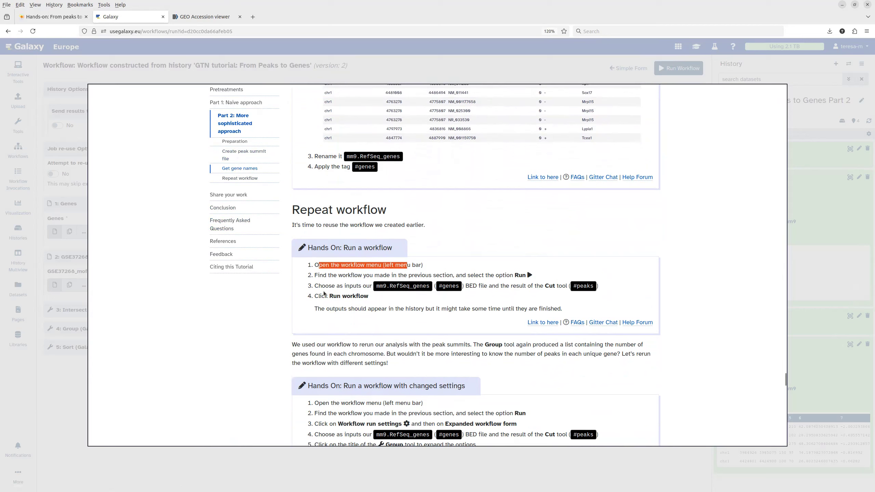
{"action": "left_click_drag", "start_coordinate": [325, 286], "coordinate": [599, 294]}
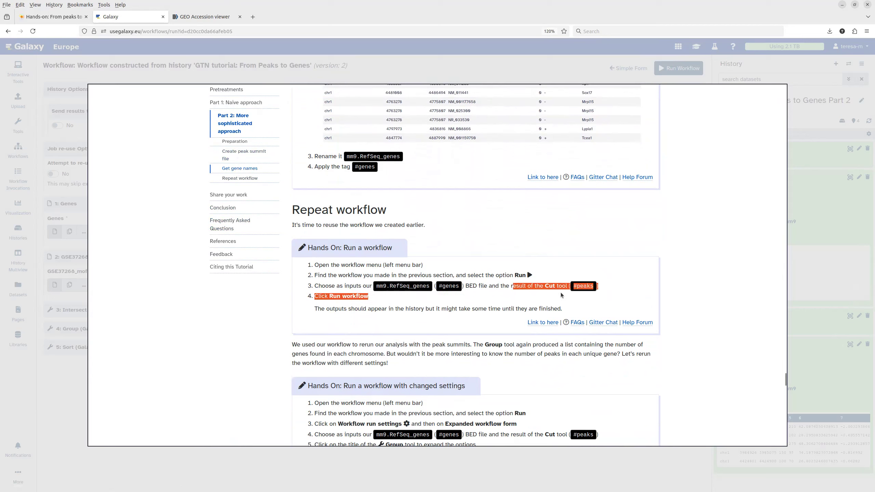
{"action": "left_click", "coordinate": [475, 298]}
{"action": "left_click_drag", "start_coordinate": [324, 296], "coordinate": [368, 298]}
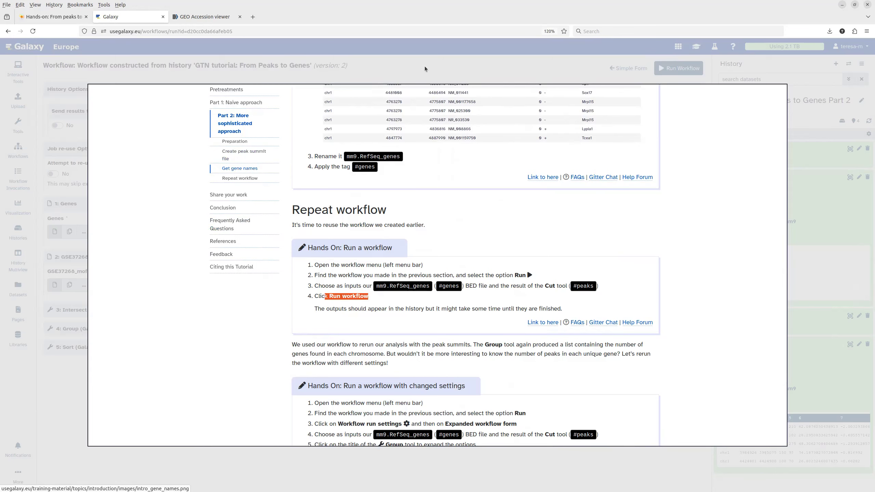
{"action": "left_click", "coordinate": [448, 68]}
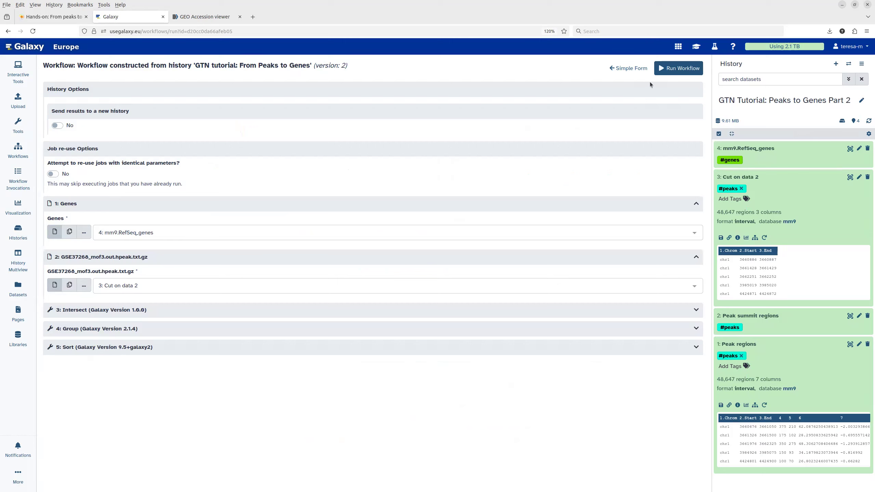
Run the workflow with the chosen gene and peak inputs and open its Group on data 5 output for viewing.
{"action": "left_click", "coordinate": [672, 67]}
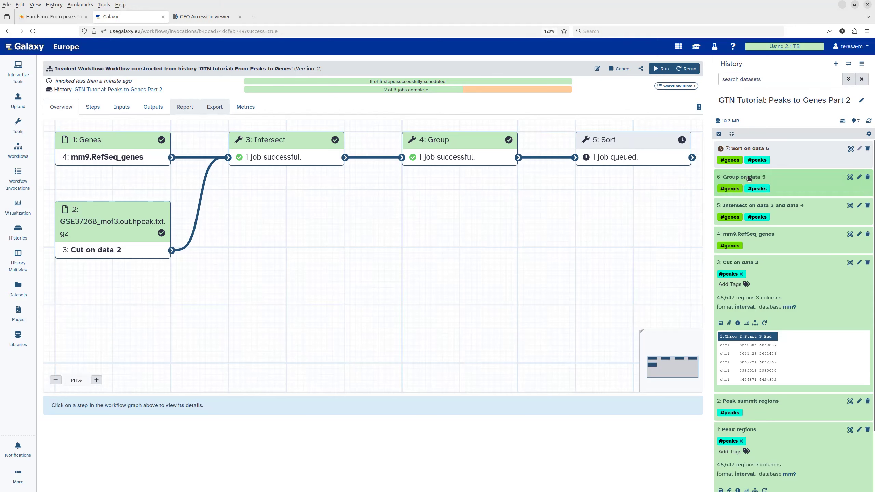
{"action": "left_click", "coordinate": [850, 177]}
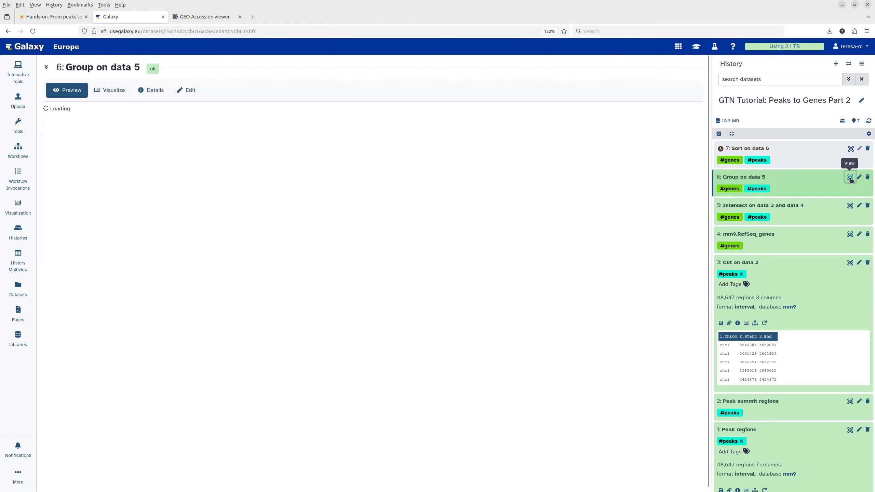
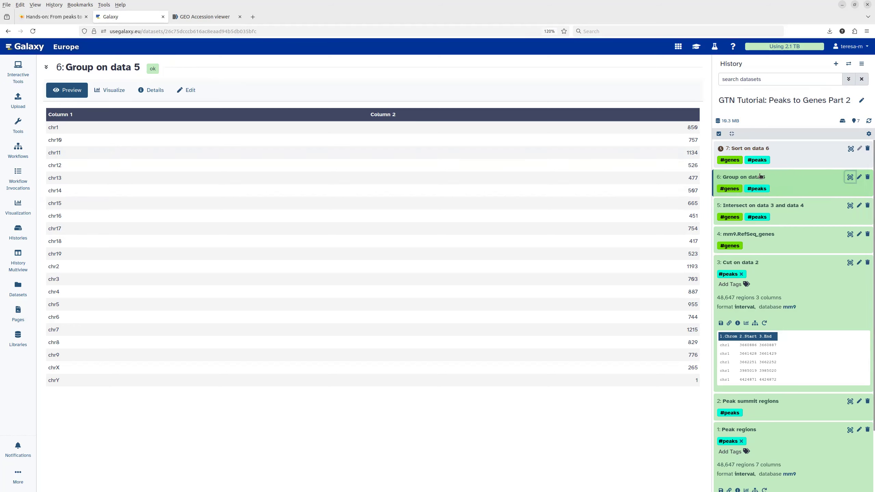
Examine the gene names in column 7 of Intersect on data 3 and data 4 and expand the Group on data 5 details.
{"action": "left_click", "coordinate": [850, 207]}
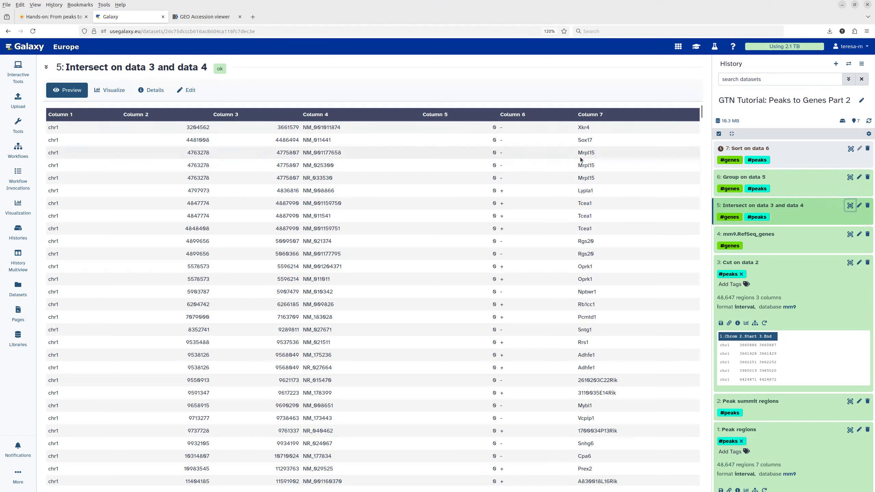
{"action": "left_click_drag", "start_coordinate": [578, 153], "coordinate": [596, 180]}
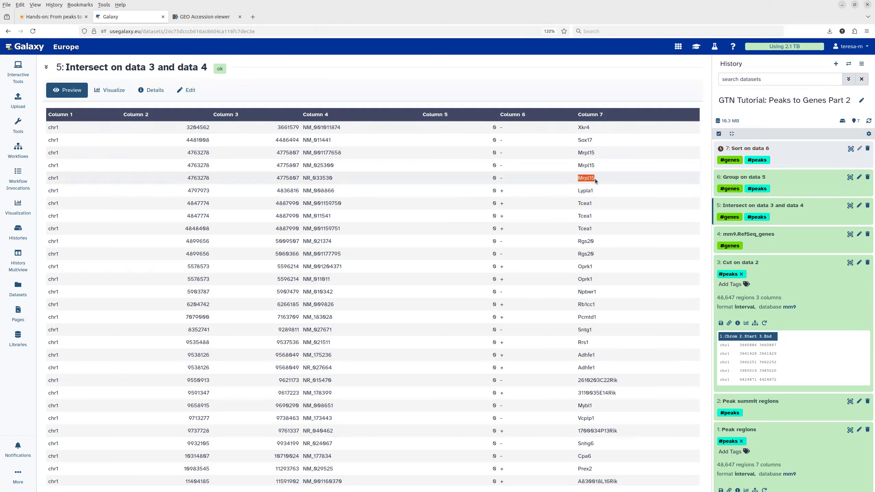
{"action": "left_click", "coordinate": [748, 178]}
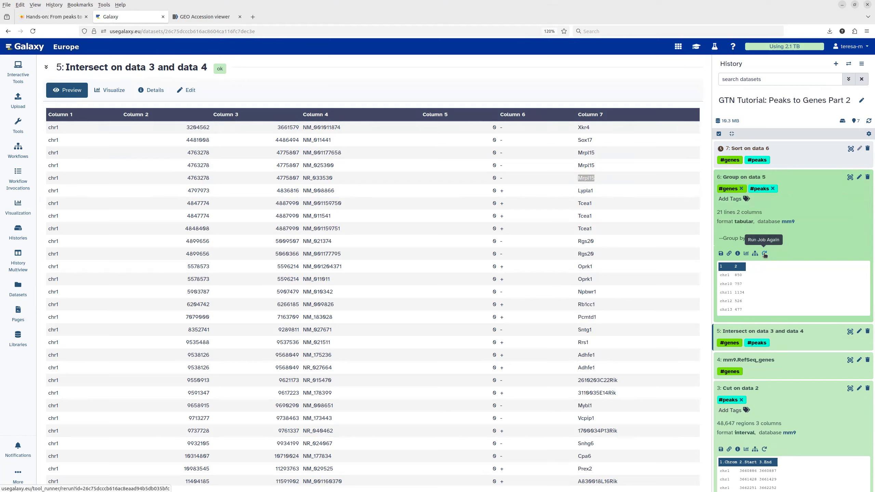
Open the expanded run form of the workflow constructed from history, setting Genes to mm9.RefSeq_genes and GSE37268_mof3.out.hpeak.txt.gz to Cut on data 2.
{"action": "left_click", "coordinate": [17, 153]}
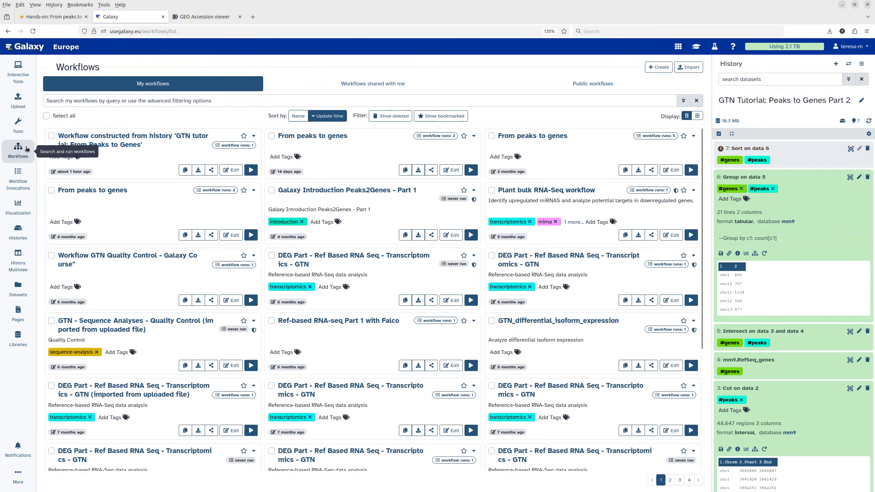
{"action": "left_click", "coordinate": [252, 170]}
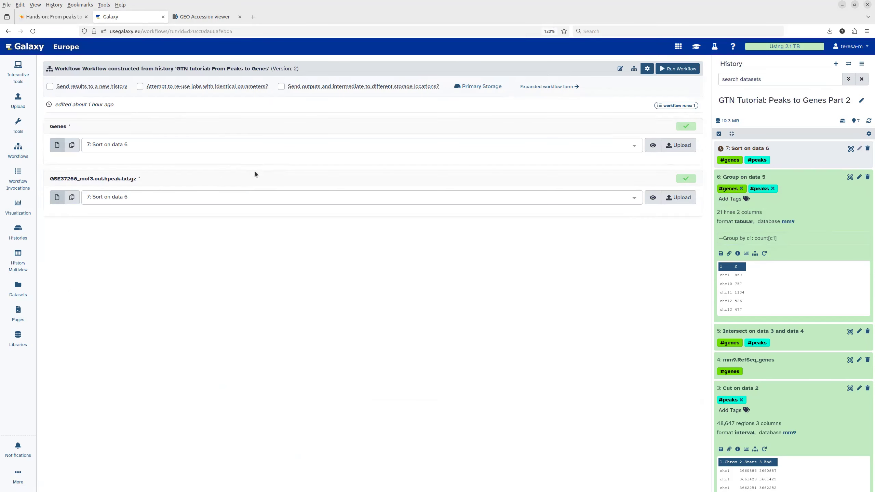
{"action": "left_click", "coordinate": [532, 87]}
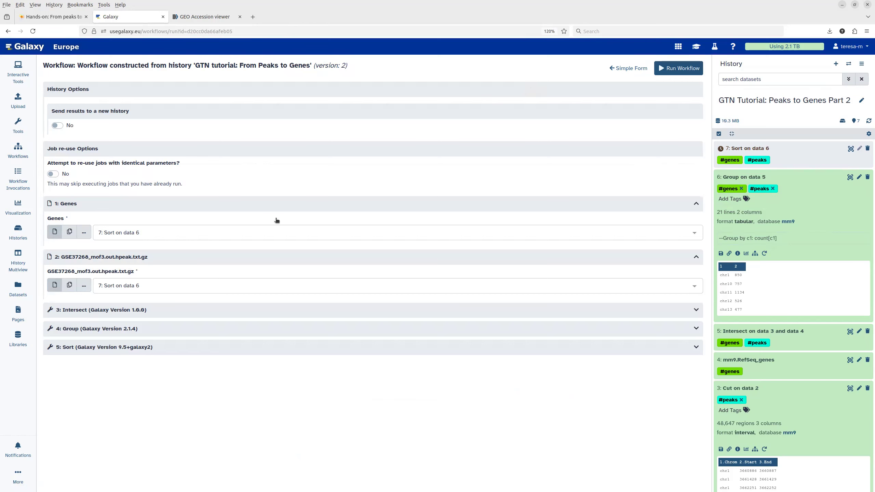
{"action": "left_click", "coordinate": [141, 236]}
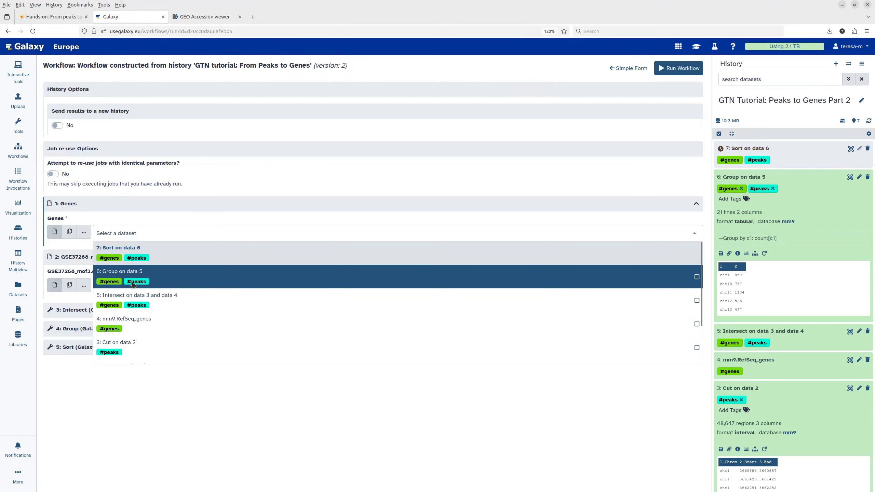
{"action": "left_click", "coordinate": [133, 319]}
{"action": "left_click", "coordinate": [128, 287]}
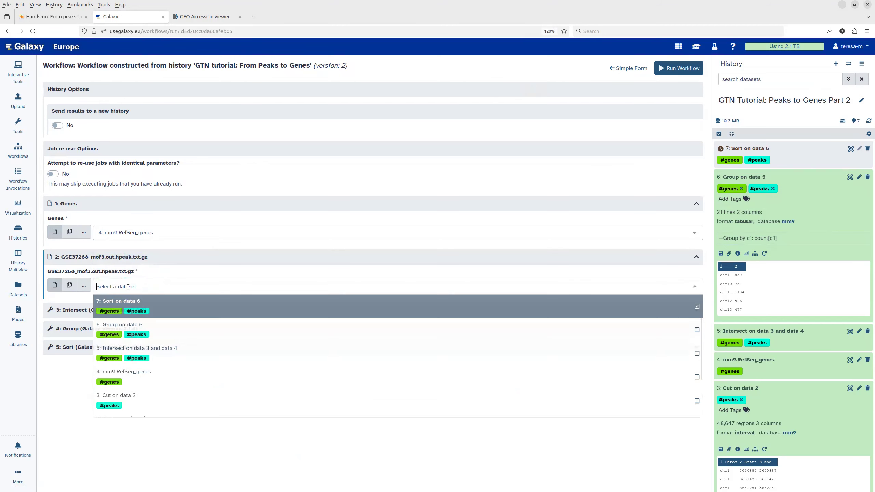
{"action": "left_click", "coordinate": [141, 402]}
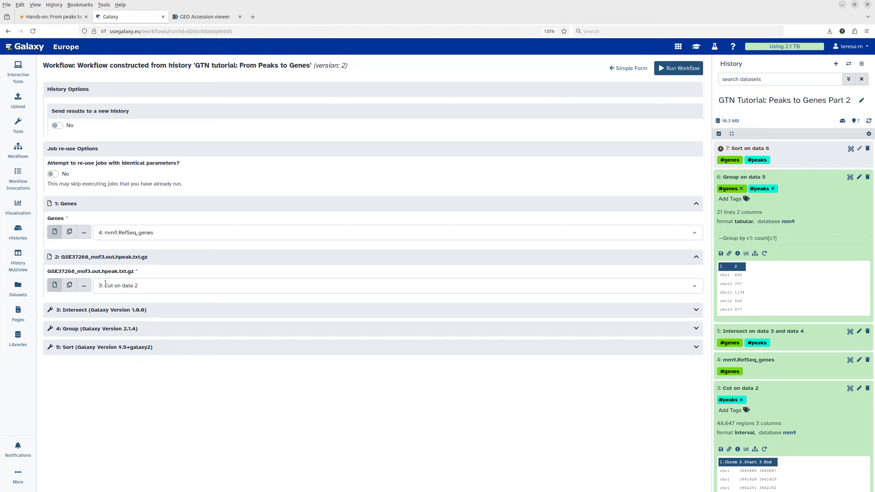
Configure the workflow's Group step to group by column 7 and perform its Count operation on column 7.
{"action": "left_click", "coordinate": [105, 331]}
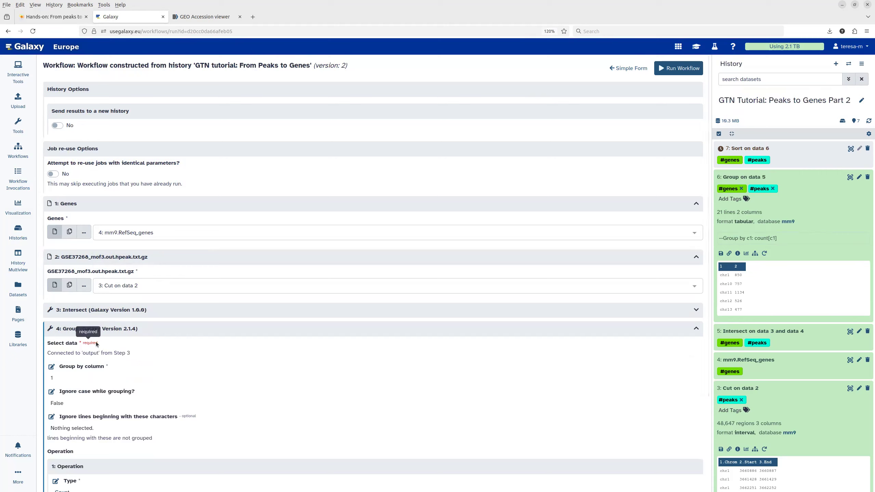
{"action": "scroll", "coordinate": [246, 402], "scroll_direction": "down", "scroll_amount": 2}
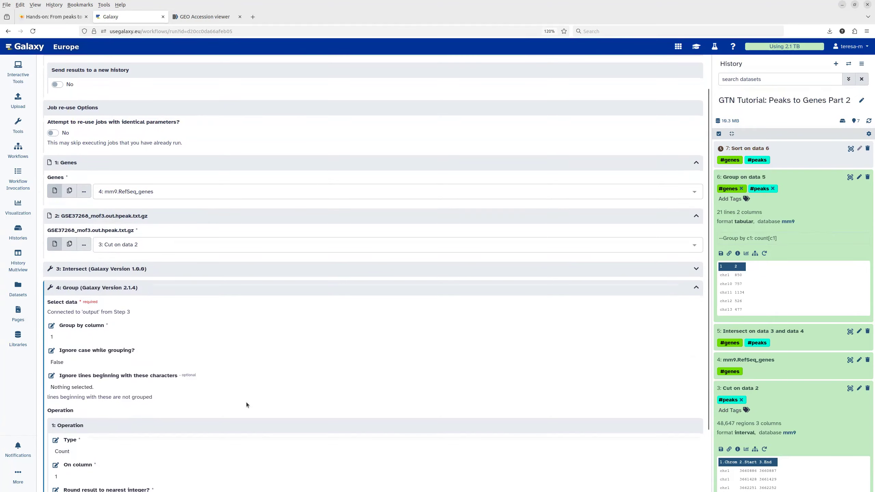
{"action": "scroll", "coordinate": [246, 402], "scroll_direction": "down", "scroll_amount": 4}
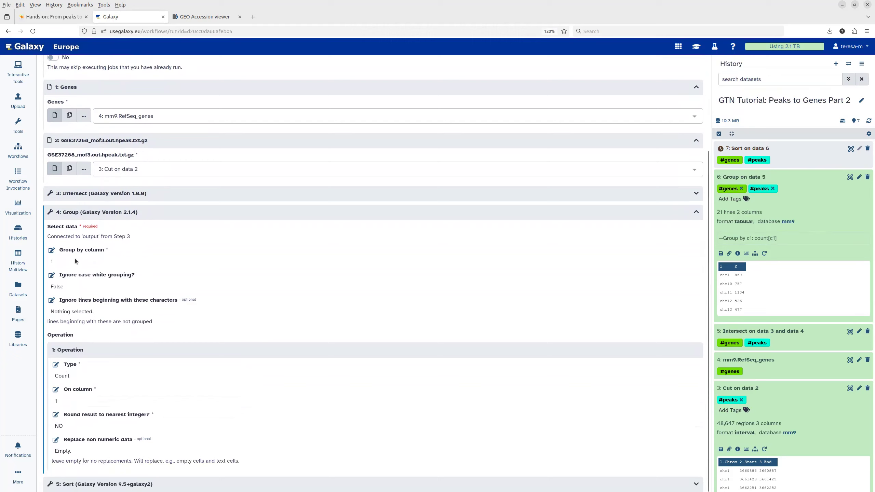
{"action": "left_click", "coordinate": [51, 251]}
{"action": "left_click", "coordinate": [98, 277]}
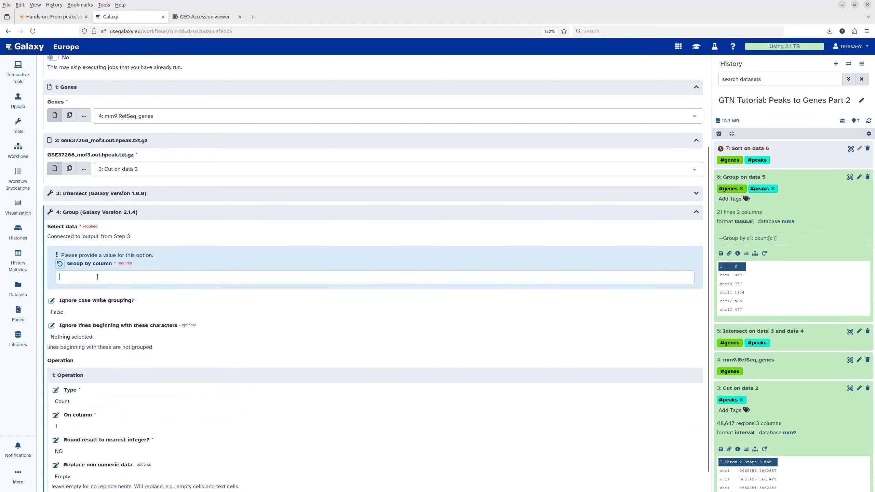
{"action": "type", "text": "7"}
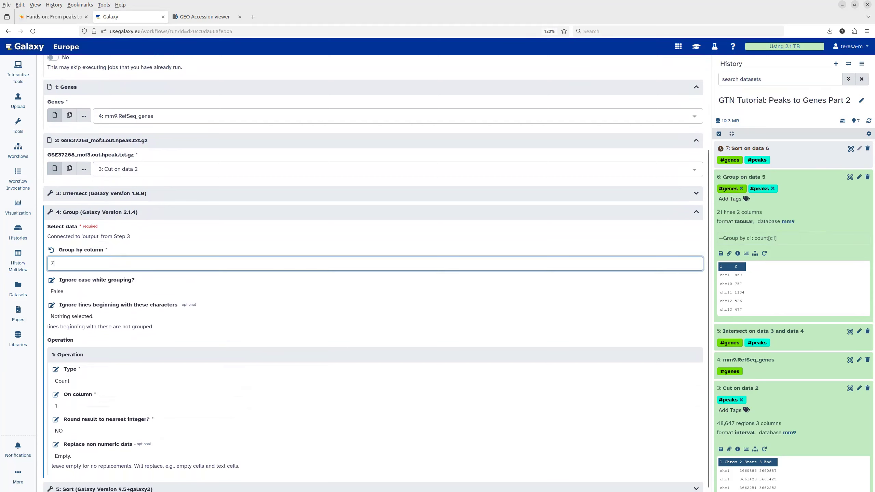
{"action": "left_click", "coordinate": [56, 396]}
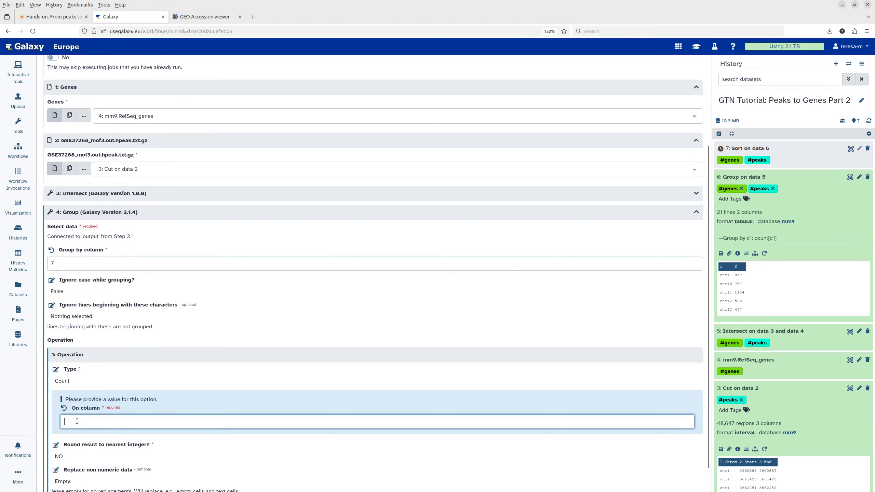
{"action": "type", "text": "7"}
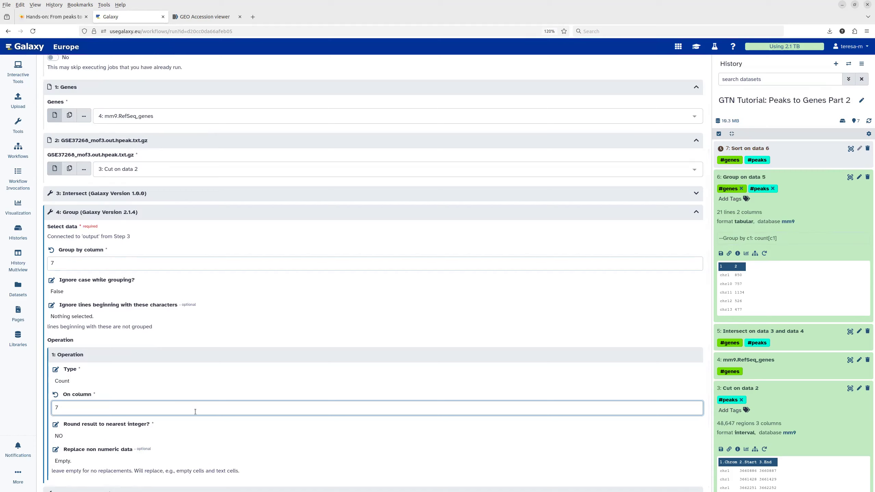
Configure the workflow's Sort step to sort on column 2 in descending order with the Fast numeric sort (-n) flavor.
{"action": "scroll", "coordinate": [195, 411], "scroll_direction": "down", "scroll_amount": 1}
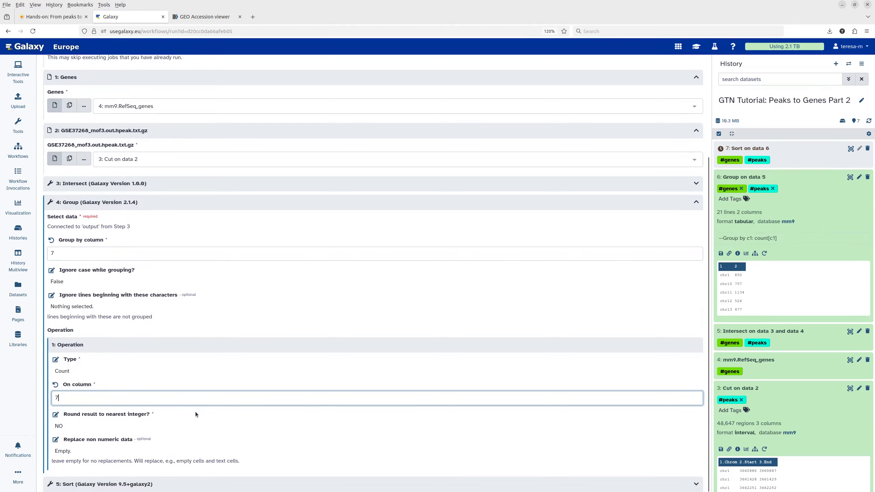
{"action": "left_click", "coordinate": [154, 485]}
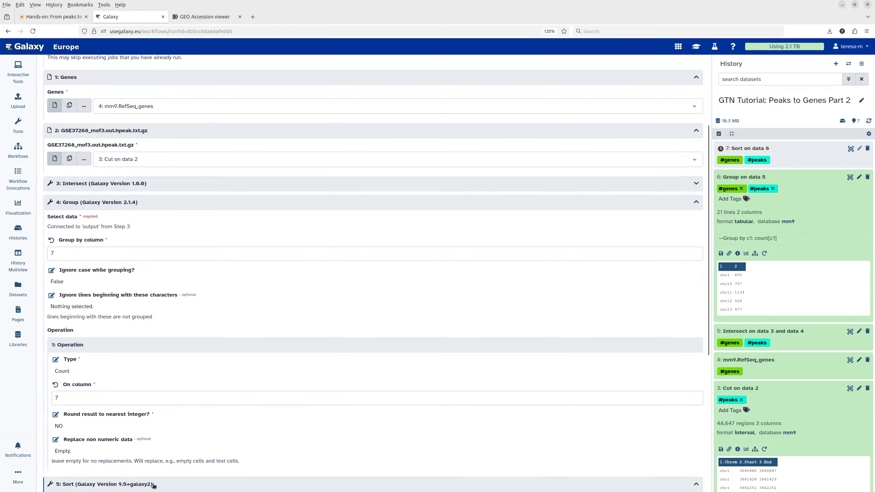
{"action": "scroll", "coordinate": [173, 476], "scroll_direction": "down", "scroll_amount": 5}
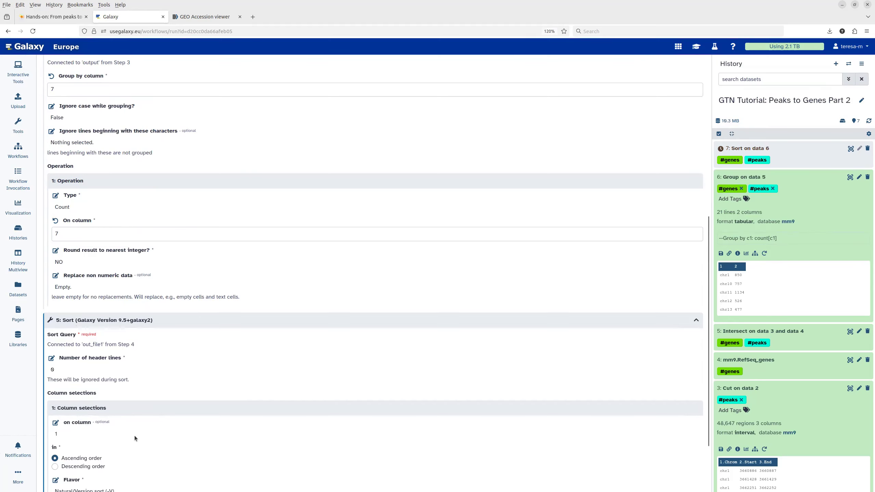
{"action": "scroll", "coordinate": [134, 436], "scroll_direction": "down", "scroll_amount": 2}
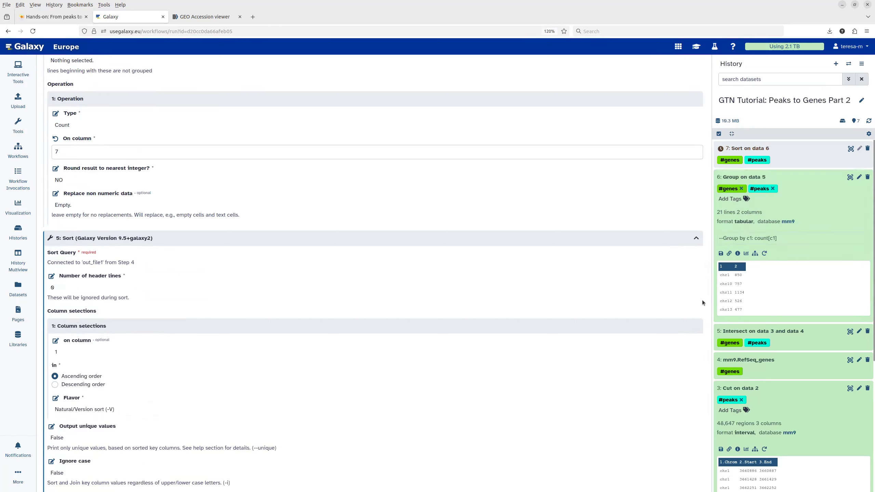
{"action": "left_click", "coordinate": [55, 340]}
{"action": "left_click", "coordinate": [59, 353]}
{"action": "type", "text": "2"}
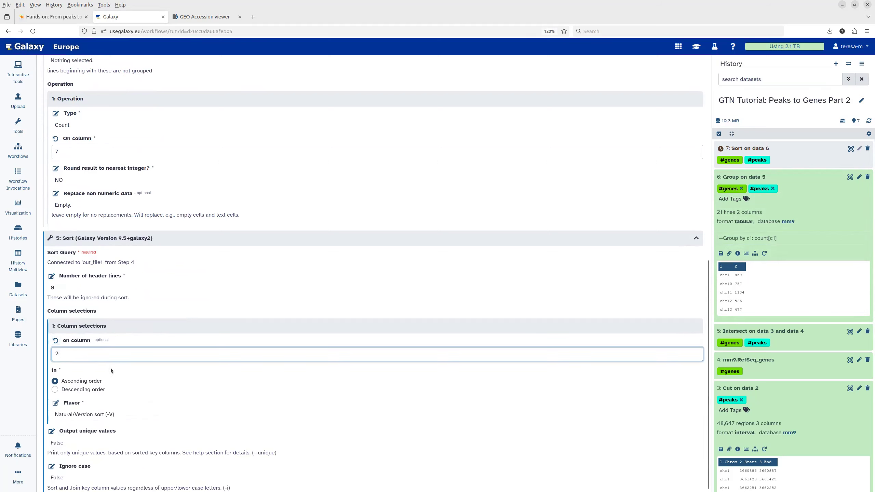
{"action": "scroll", "coordinate": [111, 371], "scroll_direction": "down", "scroll_amount": 1}
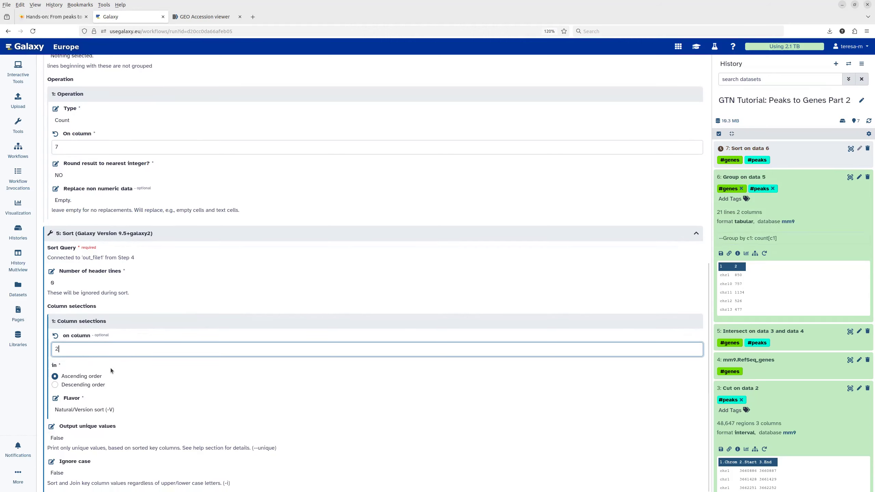
{"action": "left_click", "coordinate": [72, 385]}
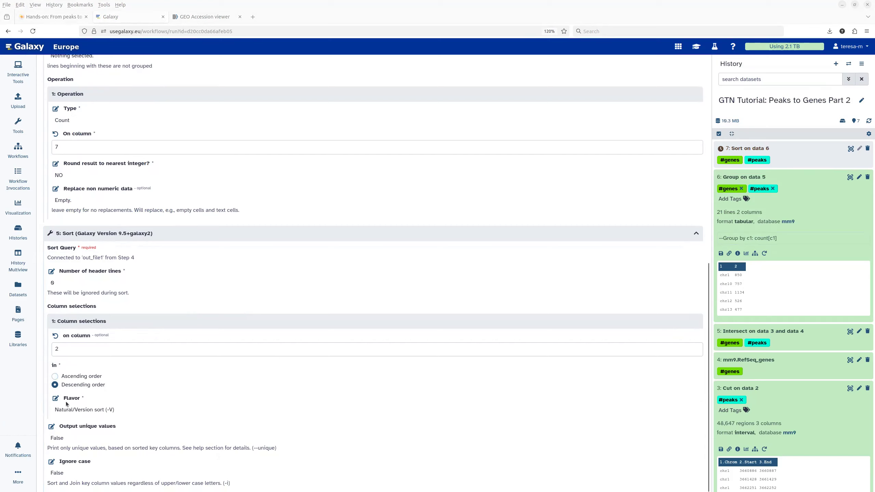
{"action": "left_click", "coordinate": [56, 399]}
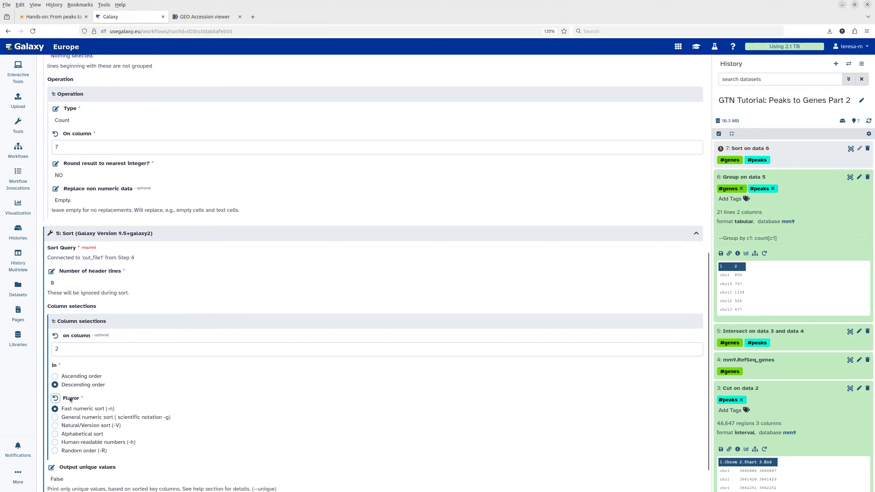
{"action": "left_click", "coordinate": [55, 409]}
{"action": "scroll", "coordinate": [90, 443], "scroll_direction": "down", "scroll_amount": 2}
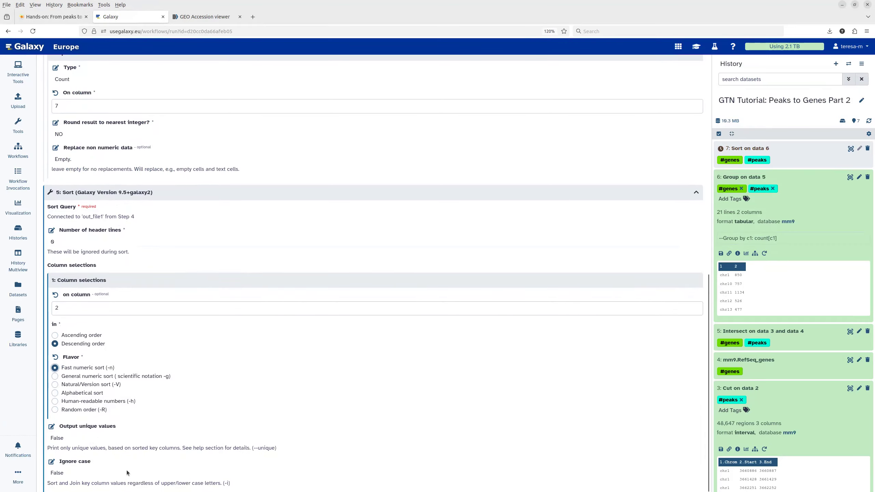
Review the changed Group and Sort settings and run the workflow.
{"action": "scroll", "coordinate": [154, 451], "scroll_direction": "up", "scroll_amount": 10}
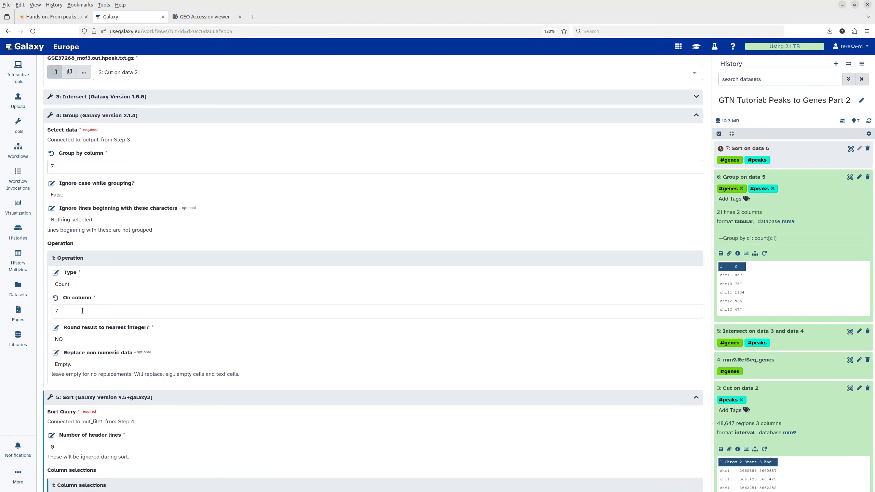
{"action": "scroll", "coordinate": [134, 416], "scroll_direction": "down", "scroll_amount": 4}
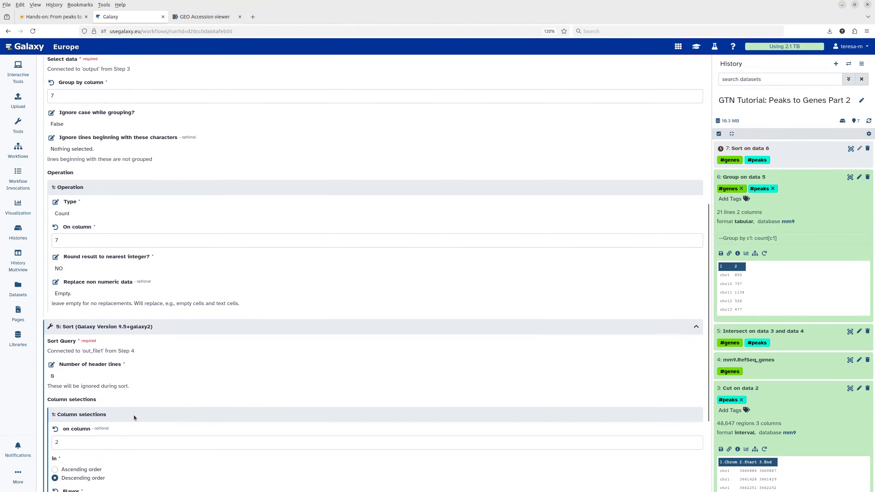
{"action": "scroll", "coordinate": [79, 358], "scroll_direction": "down", "scroll_amount": 4}
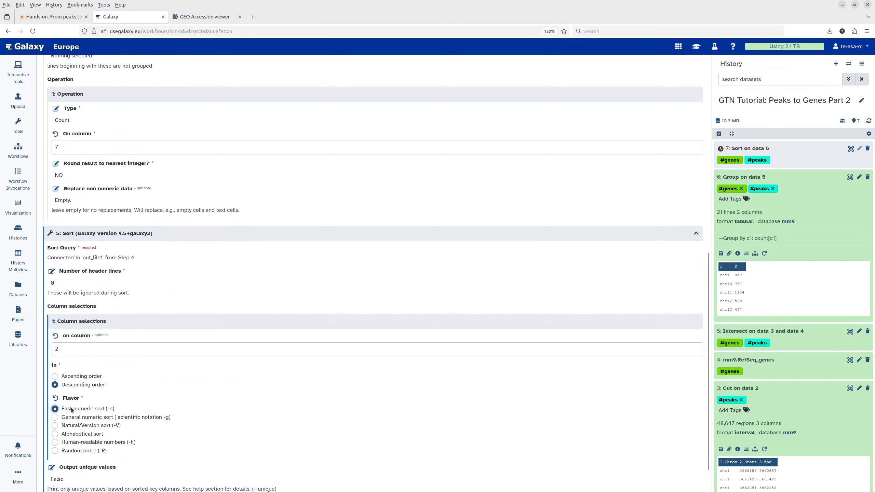
{"action": "scroll", "coordinate": [117, 404], "scroll_direction": "down", "scroll_amount": 2}
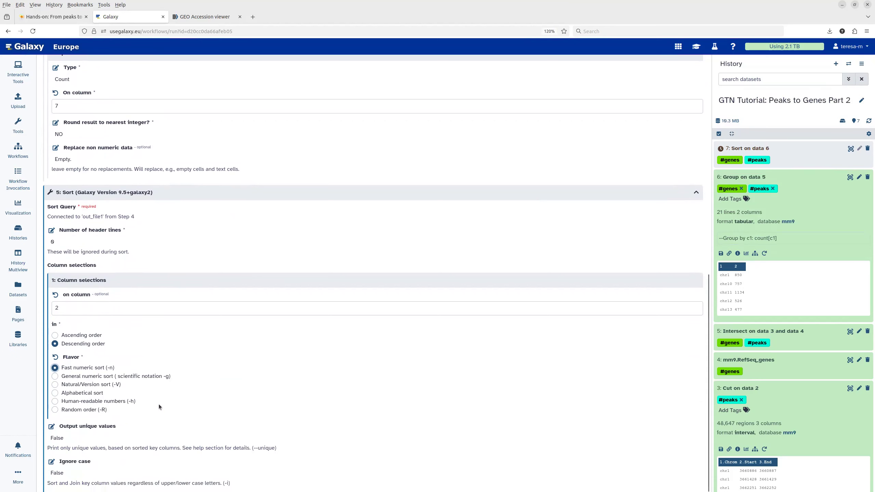
{"action": "scroll", "coordinate": [159, 403], "scroll_direction": "up", "scroll_amount": 15}
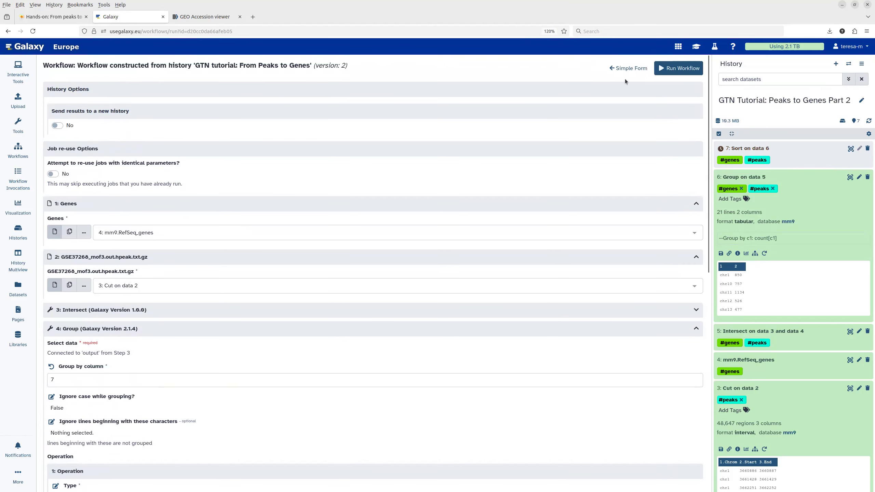
{"action": "left_click", "coordinate": [671, 70]}
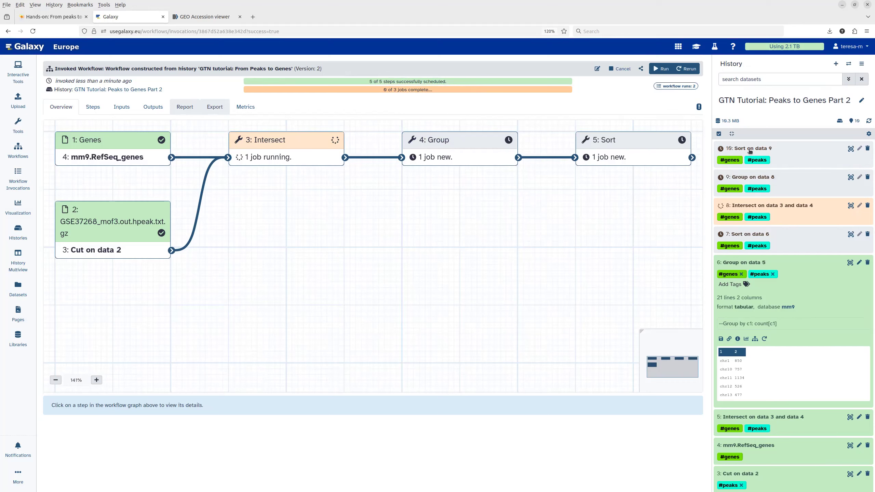
Read the tutorial's Share your work section on making histories accessible and return to the workflow invocation.
{"action": "left_click", "coordinate": [695, 50]}
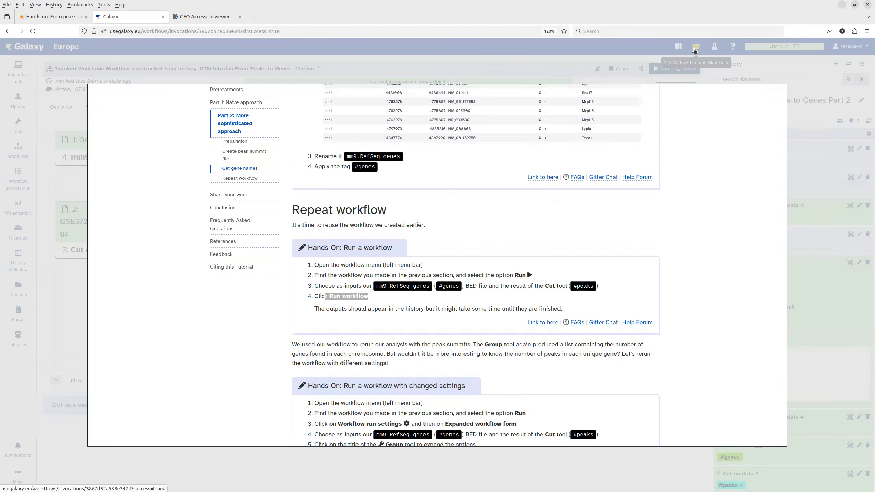
{"action": "left_click", "coordinate": [223, 195]}
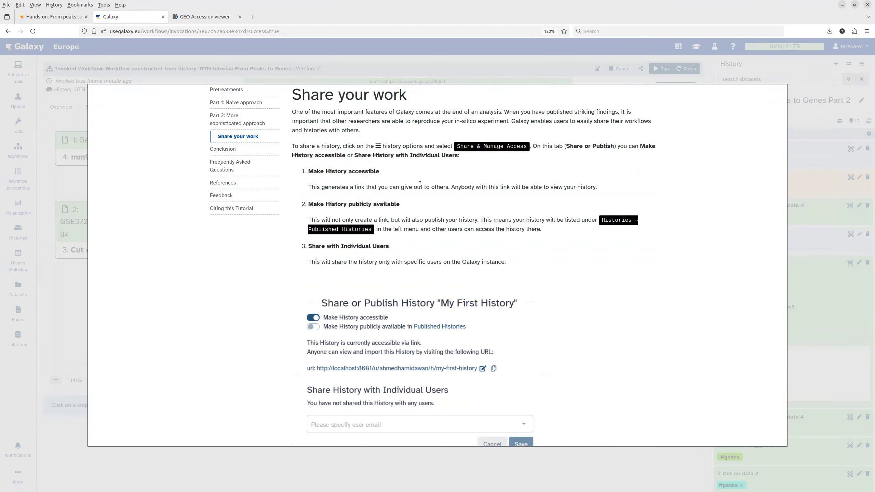
{"action": "left_click", "coordinate": [536, 64]}
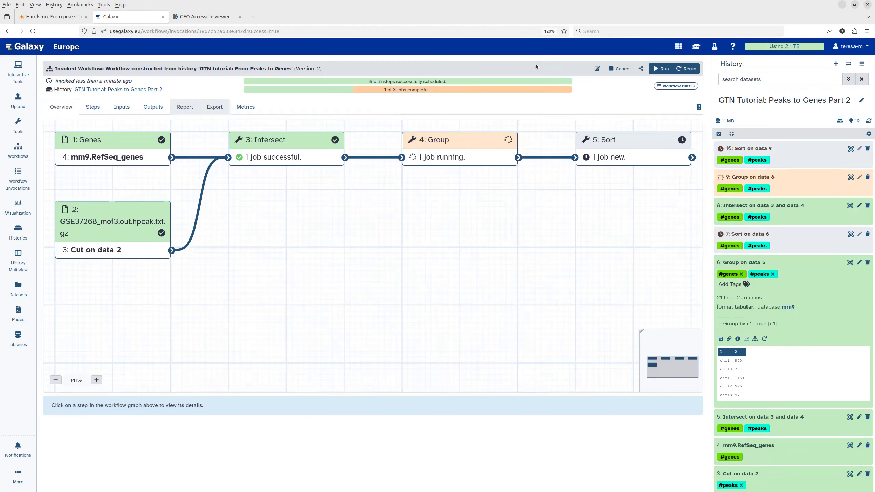
Open the current history's sharing and access settings, try its accessibility option on and off, and examine the option for sharing with individual users.
{"action": "left_click", "coordinate": [864, 66]}
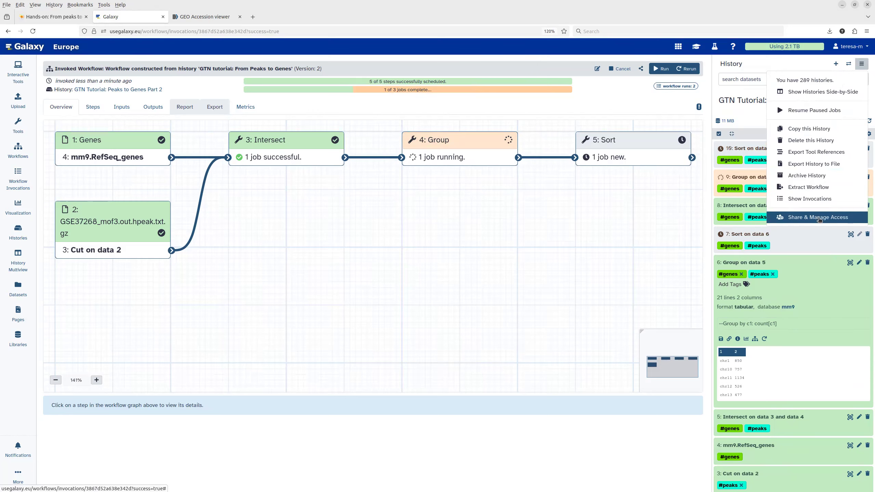
{"action": "left_click", "coordinate": [820, 218]}
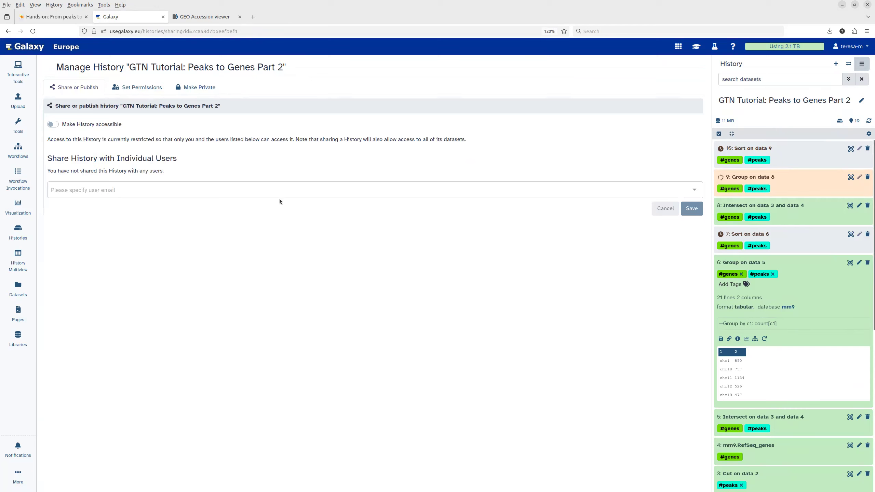
{"action": "left_click", "coordinate": [52, 124]}
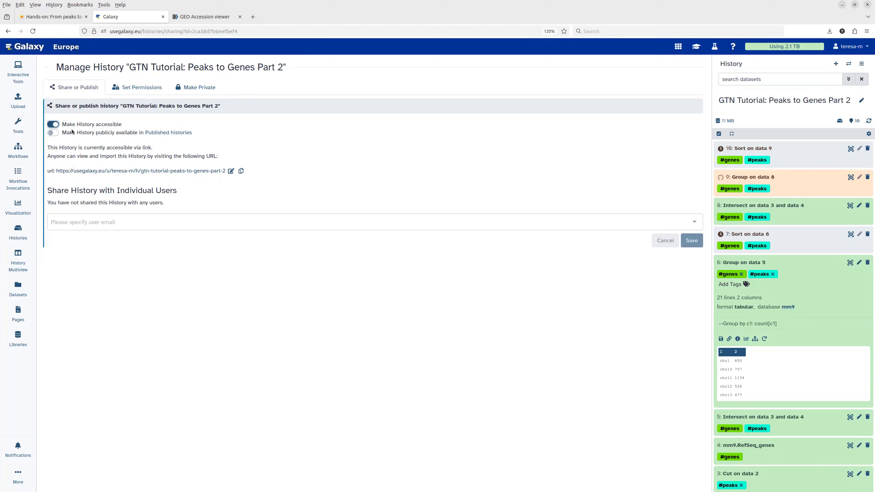
{"action": "left_click", "coordinate": [54, 125]}
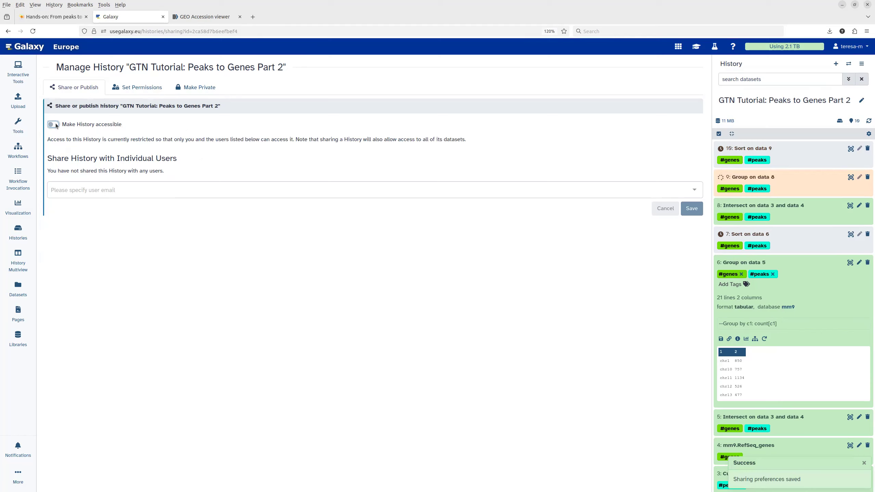
{"action": "left_click_drag", "start_coordinate": [50, 156], "coordinate": [172, 157]}
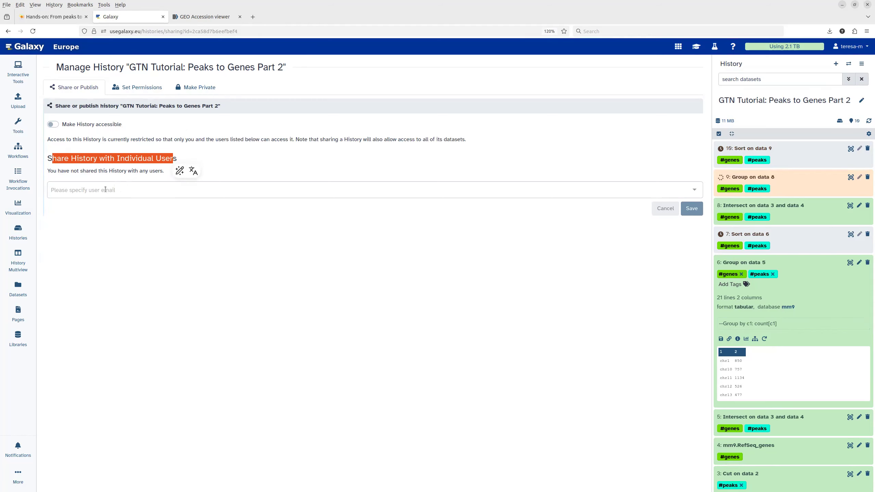
{"action": "left_click", "coordinate": [105, 190]}
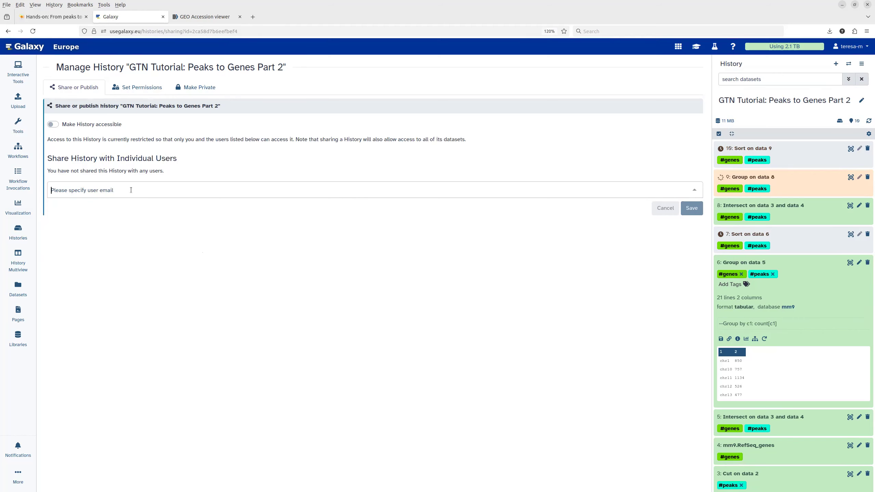
Make the history accessible and publicly available in Published histories, and open the list of published histories.
{"action": "left_click", "coordinate": [52, 124]}
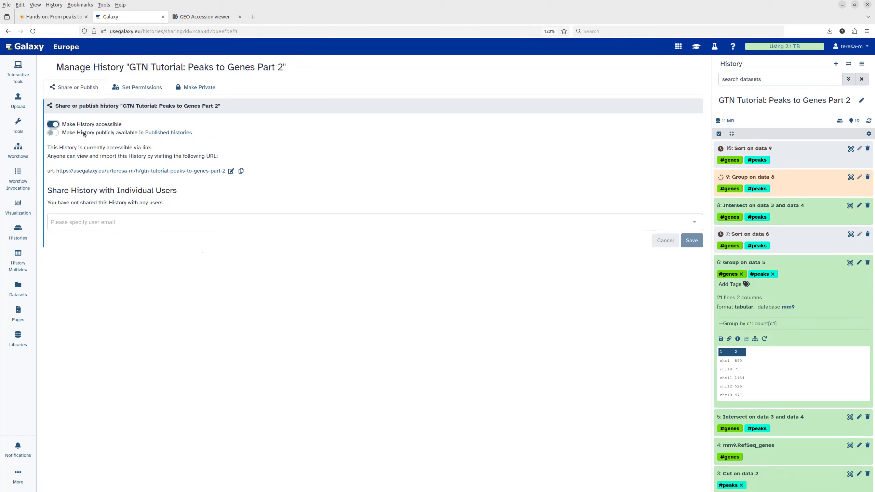
{"action": "left_click", "coordinate": [54, 134]}
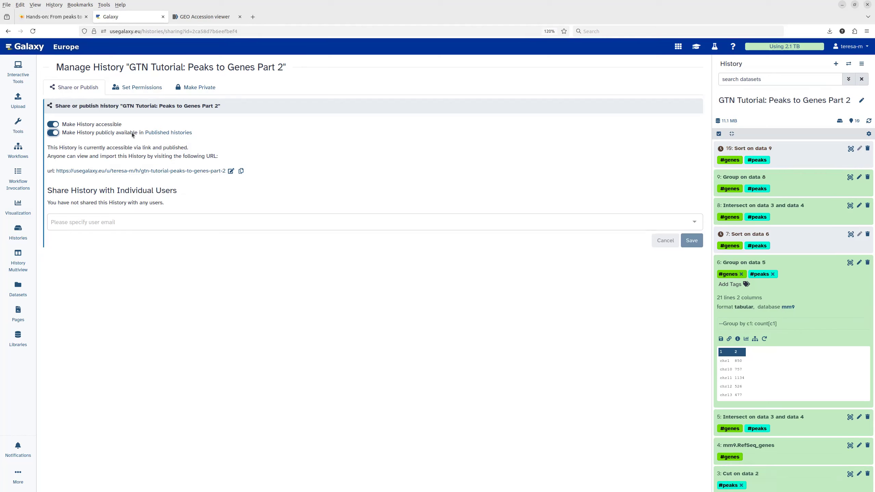
{"action": "left_click", "coordinate": [159, 134]}
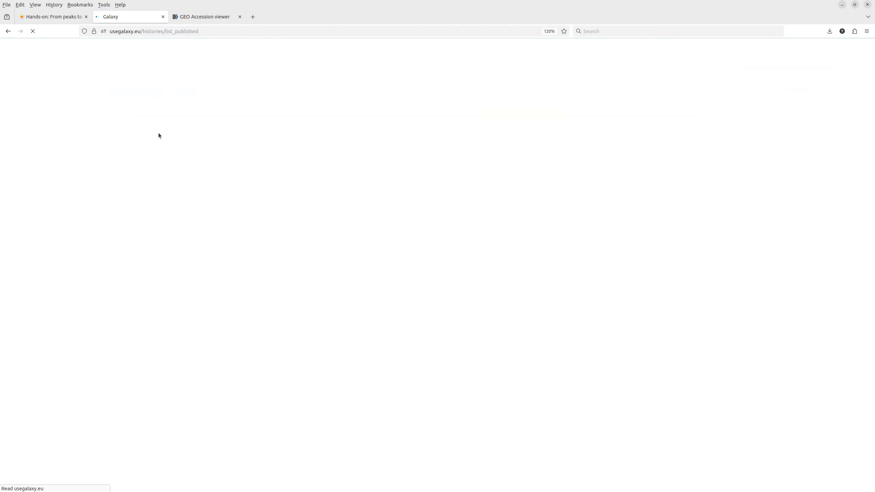